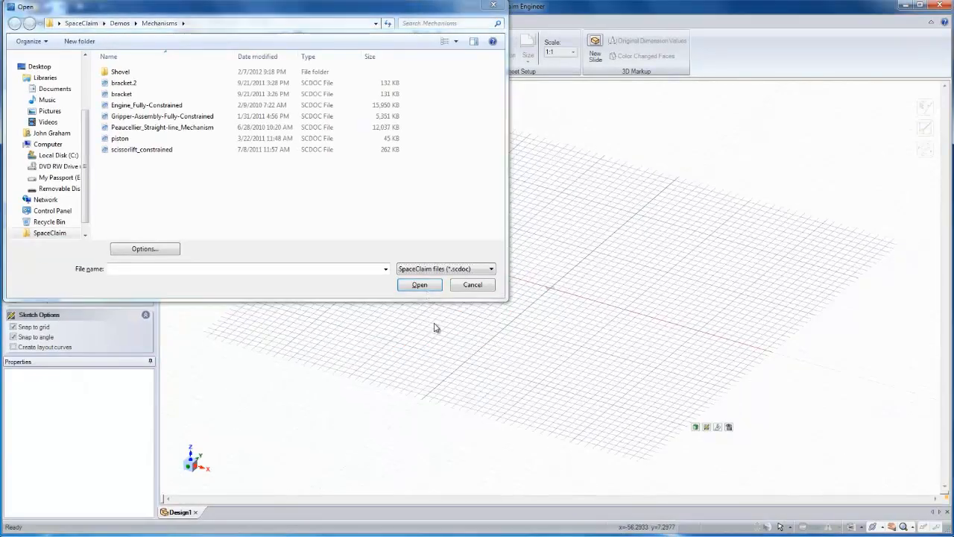
Review the CATIA file import and export options, including the list of export versions, and close the dialogs without changes
{"action": "left_click", "coordinate": [178, 252]}
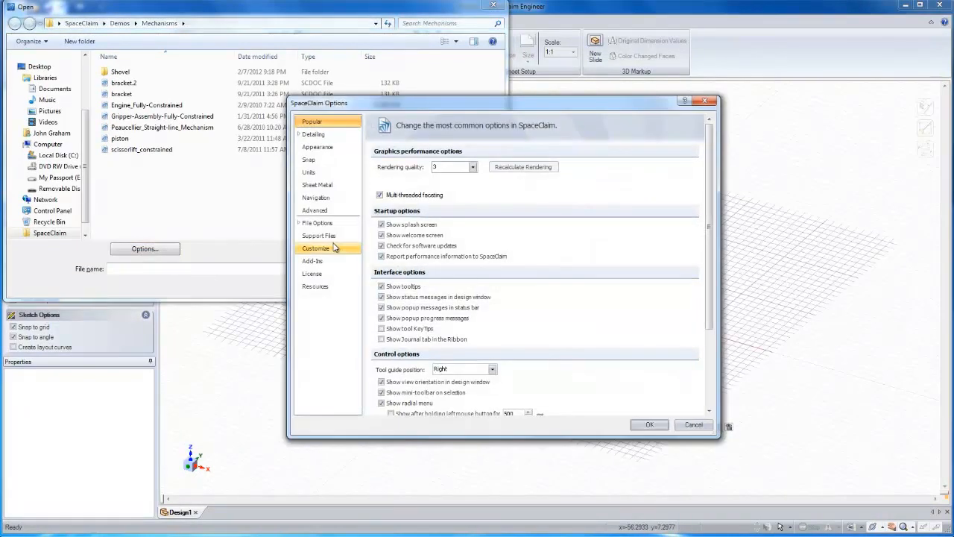
{"action": "left_click", "coordinate": [325, 228]}
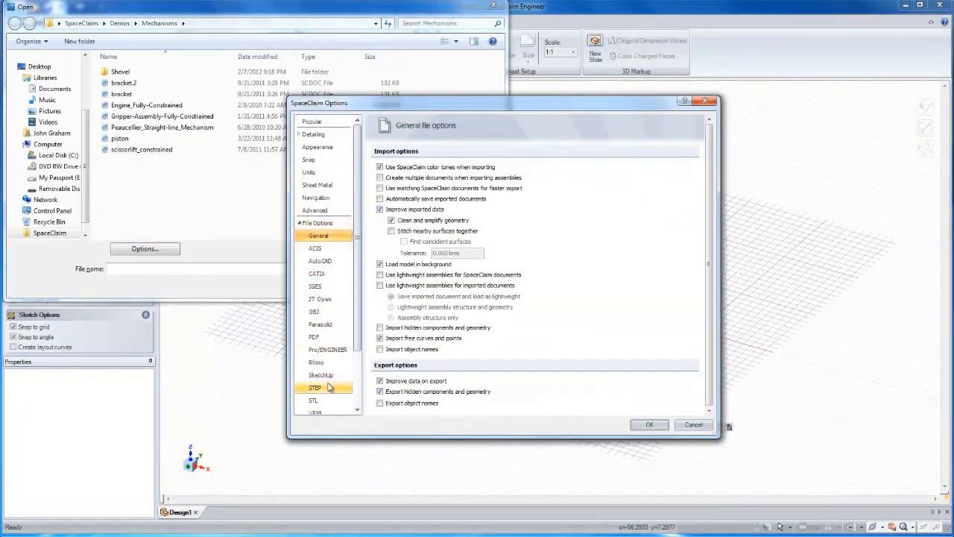
{"action": "left_click", "coordinate": [318, 273]}
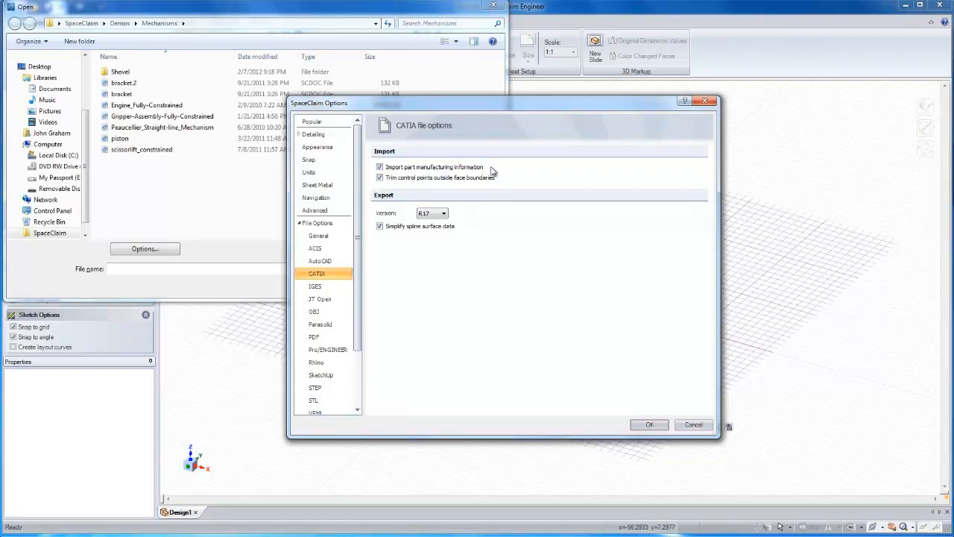
{"action": "left_click", "coordinate": [443, 215]}
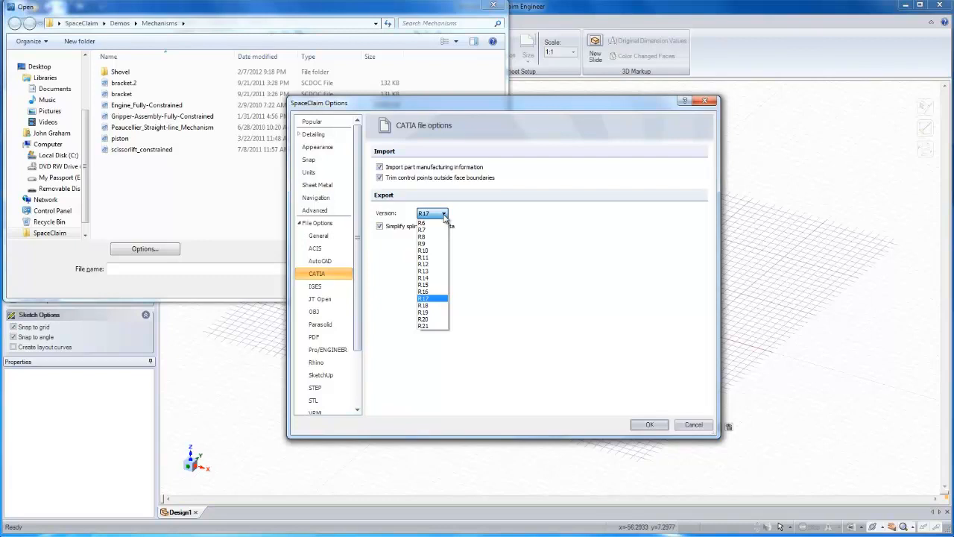
{"action": "left_click", "coordinate": [480, 246]}
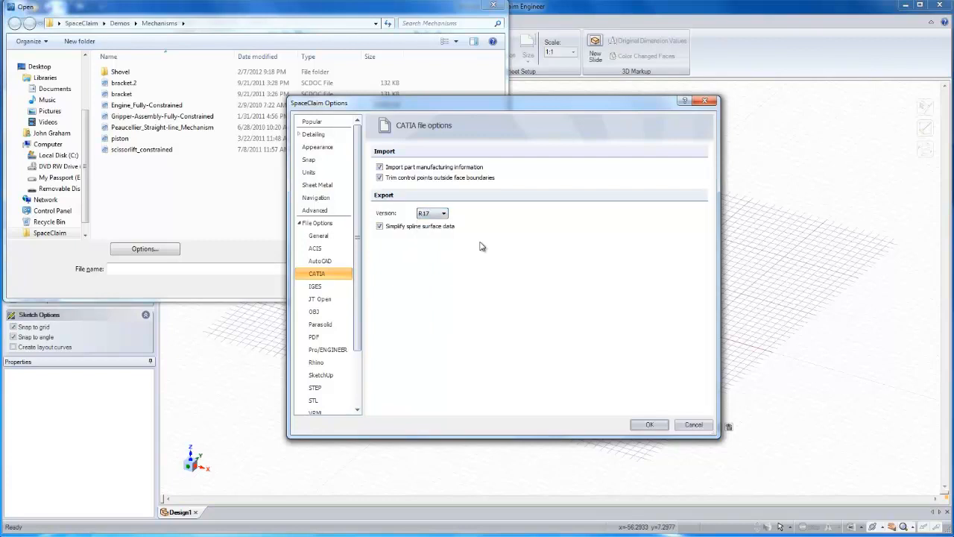
{"action": "left_click", "coordinate": [693, 425]}
{"action": "left_click", "coordinate": [473, 284]}
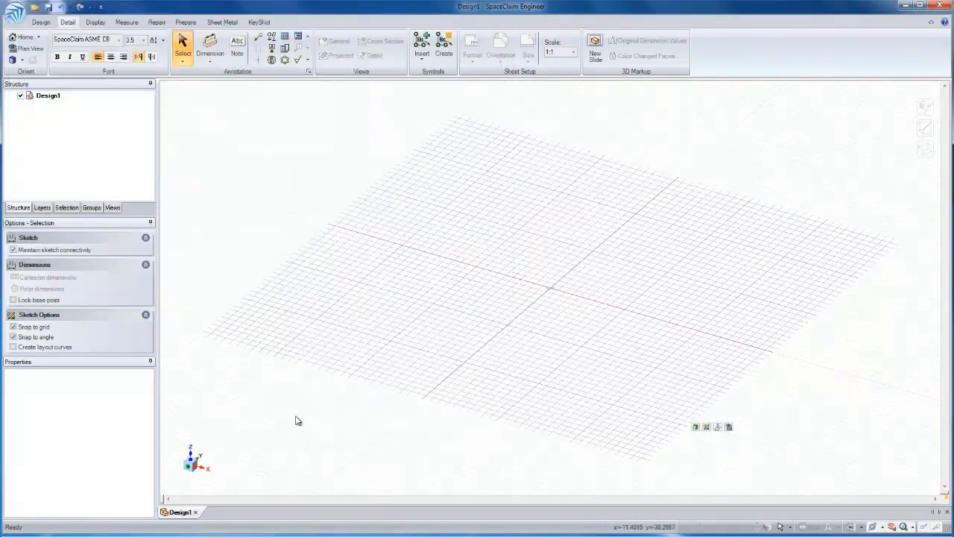
Import MOUNT_MOTOR rev 4.model from the CATIA folder as a new design and minimize the file browser window
{"action": "left_click", "coordinate": [69, 521]}
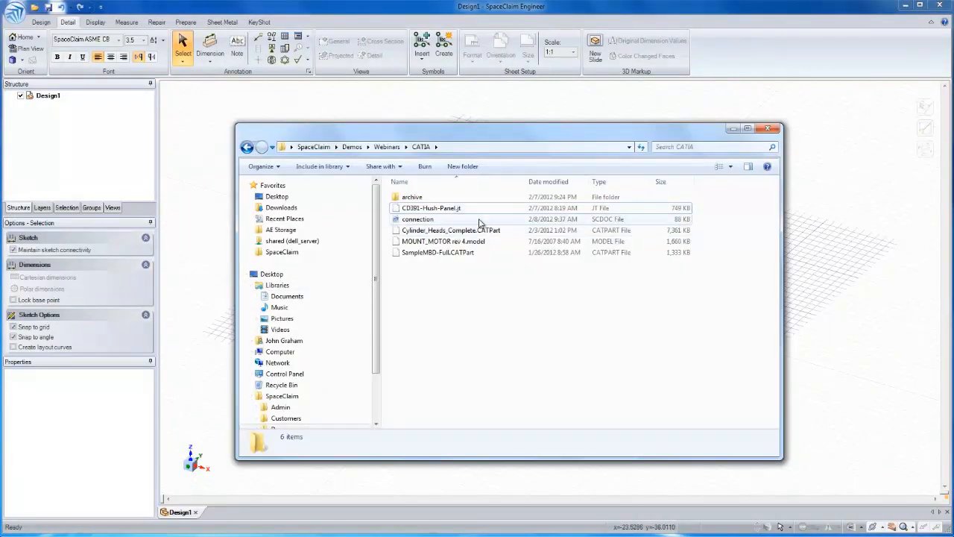
{"action": "left_click", "coordinate": [482, 244]}
{"action": "left_click_drag", "start_coordinate": [482, 246], "coordinate": [591, 130]}
{"action": "left_click_drag", "start_coordinate": [721, 38], "coordinate": [722, 38]}
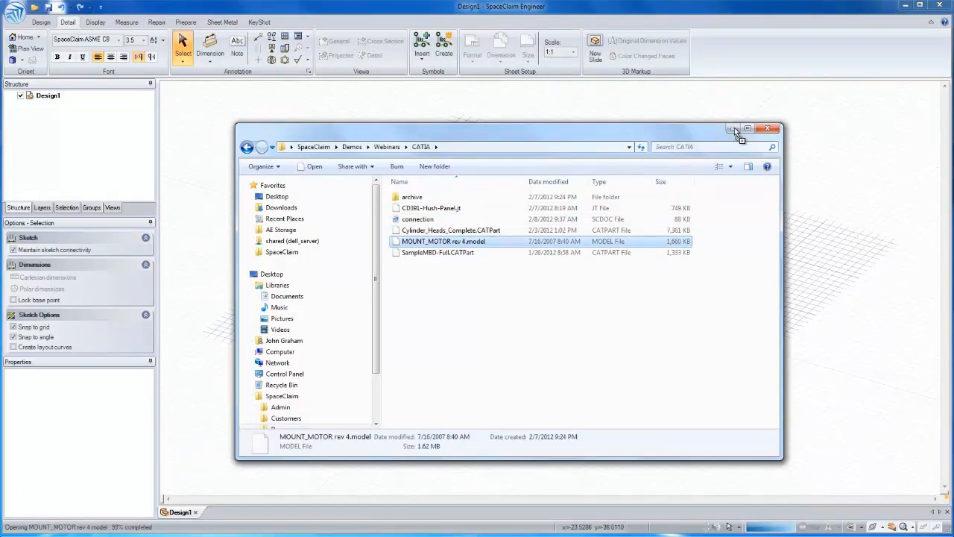
{"action": "left_click", "coordinate": [734, 129]}
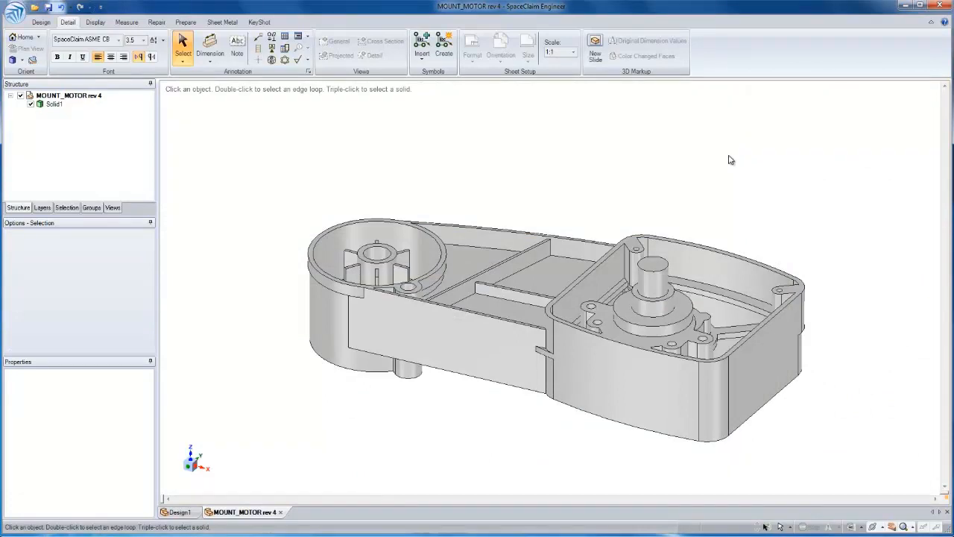
Try to change the radius of the screw boss hole nearest the housing's front corner with Pull
{"action": "middle_click_drag", "start_coordinate": [721, 139], "coordinate": [721, 138]}
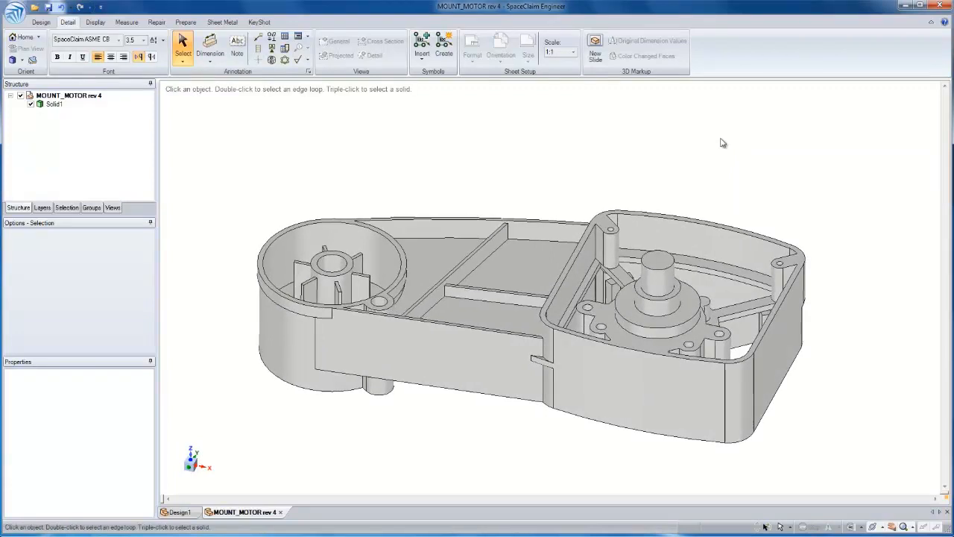
{"action": "scroll", "coordinate": [779, 293], "scroll_direction": "up", "scroll_amount": 5}
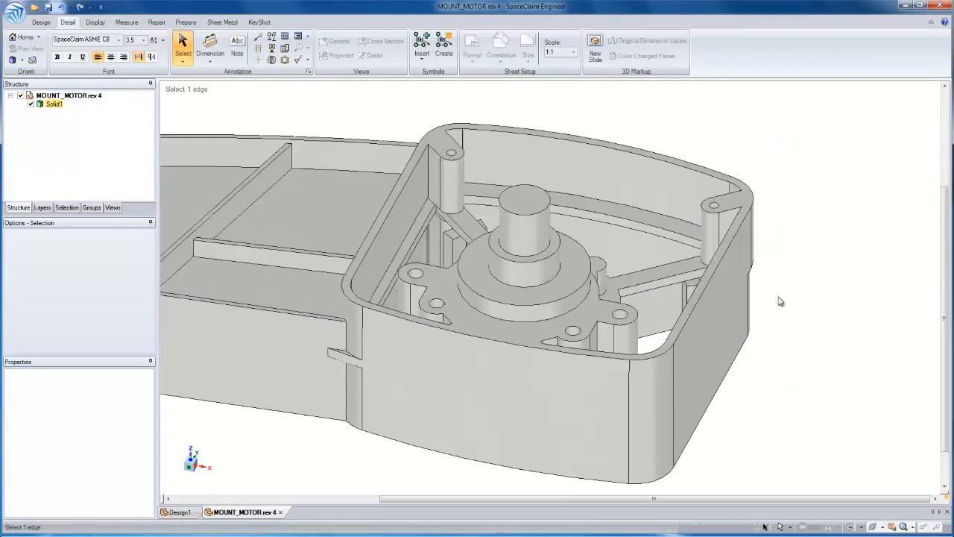
{"action": "right_click_drag", "start_coordinate": [651, 283], "coordinate": [648, 328]}
{"action": "left_click", "coordinate": [647, 324]}
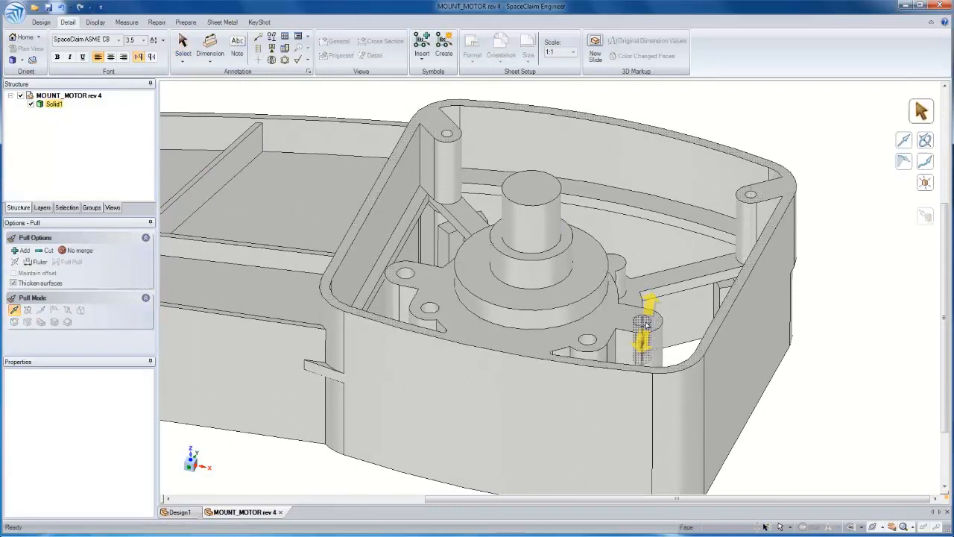
{"action": "left_click_drag", "start_coordinate": [649, 328], "coordinate": [687, 338]}
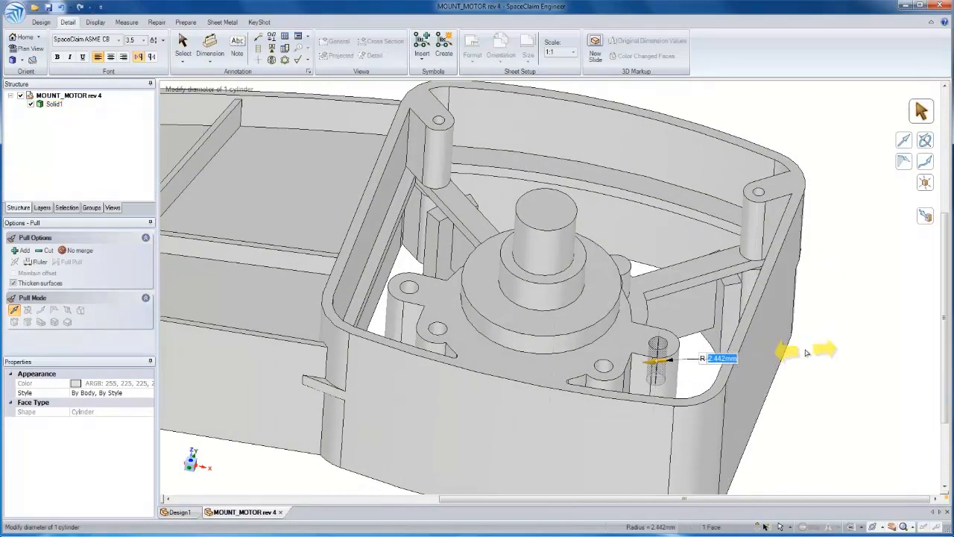
{"action": "mouse_move", "coordinate": [815, 351]}
{"action": "left_mouse_down"}
{"action": "mouse_move", "coordinate": [825, 360]}
{"action": "mouse_move", "coordinate": [807, 364]}
{"action": "left_mouse_up"}
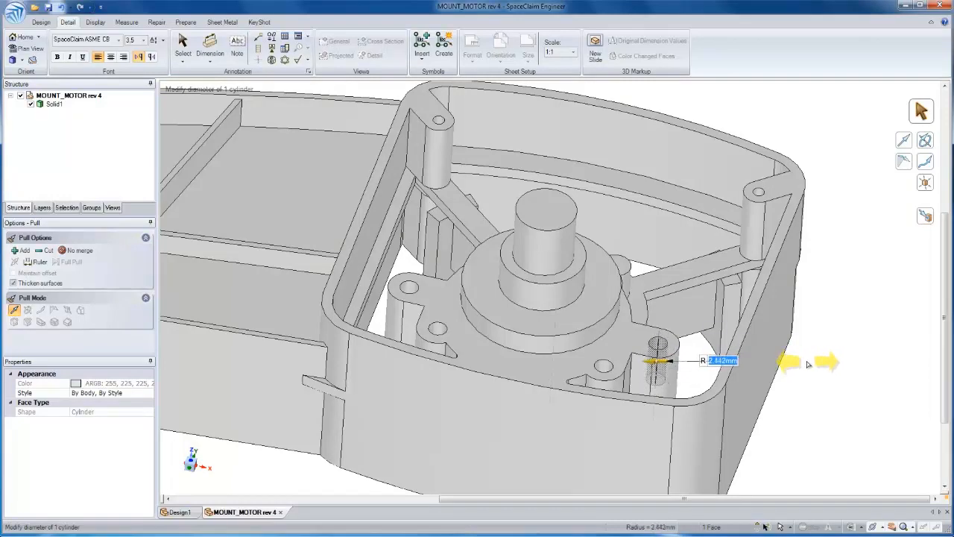
Add two more screw boss holes to the Pull selection and clear the selection
{"action": "middle_click_drag", "start_coordinate": [613, 365], "coordinate": [722, 321], "text": "ctrl"}
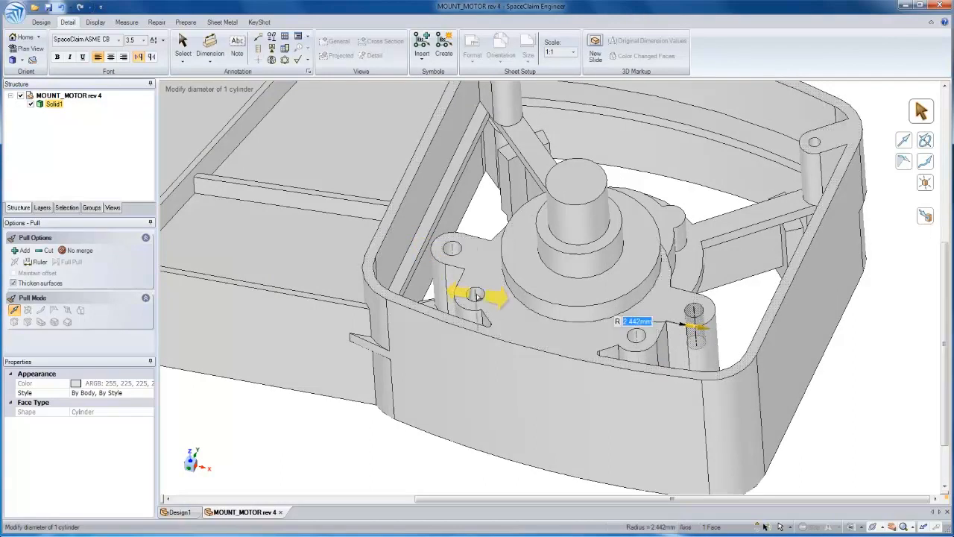
{"action": "left_click", "coordinate": [471, 296], "text": "ctrl"}
{"action": "left_click", "coordinate": [453, 250], "text": "ctrl"}
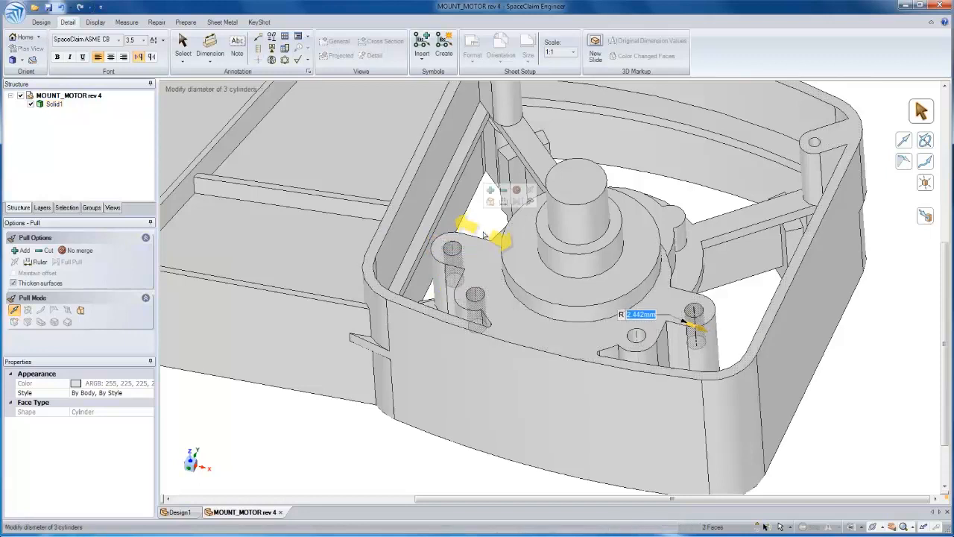
{"action": "key", "text": "Escape"}
Select all cylinders of equal radius to the screw boss hole, try resizing them together, and undo the change
{"action": "left_click", "coordinate": [453, 250]}
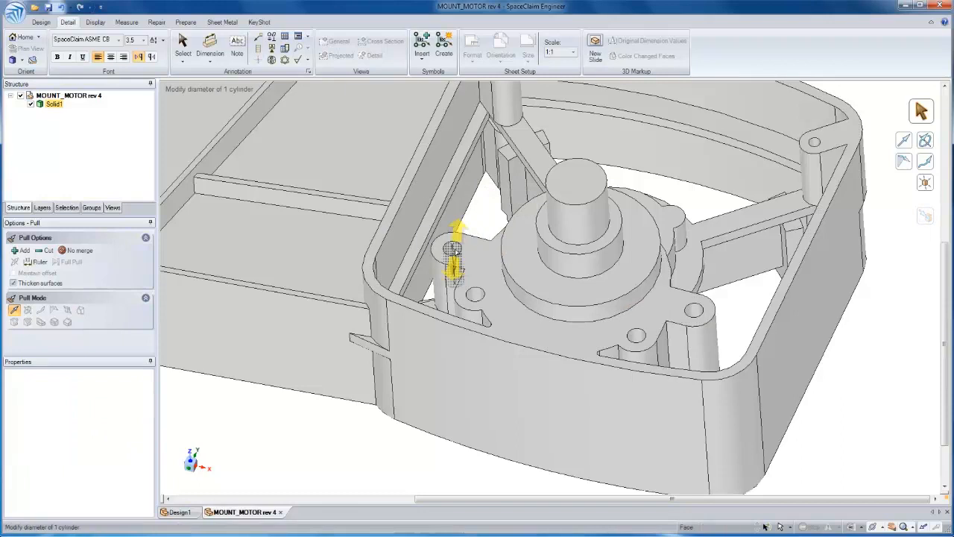
{"action": "left_click", "coordinate": [71, 208]}
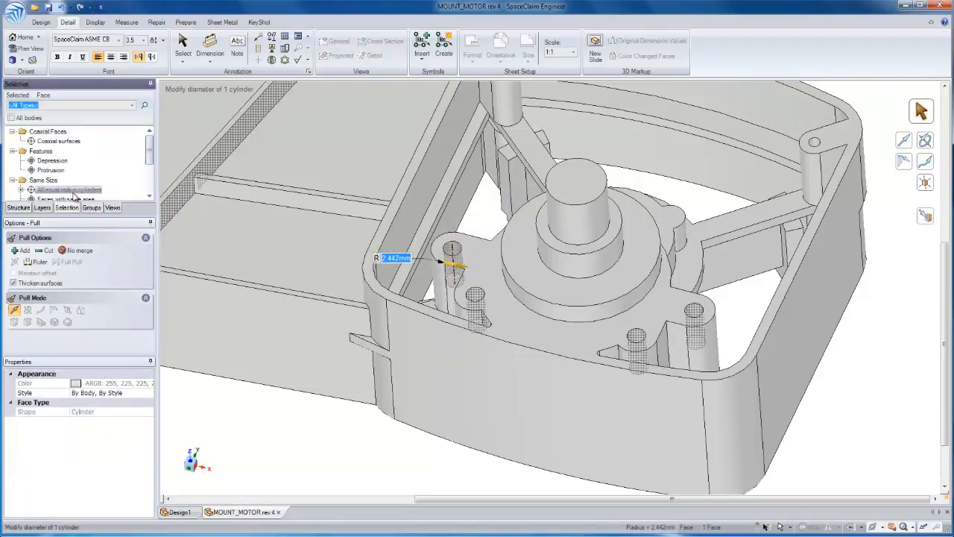
{"action": "left_click_drag", "start_coordinate": [150, 154], "coordinate": [150, 158]}
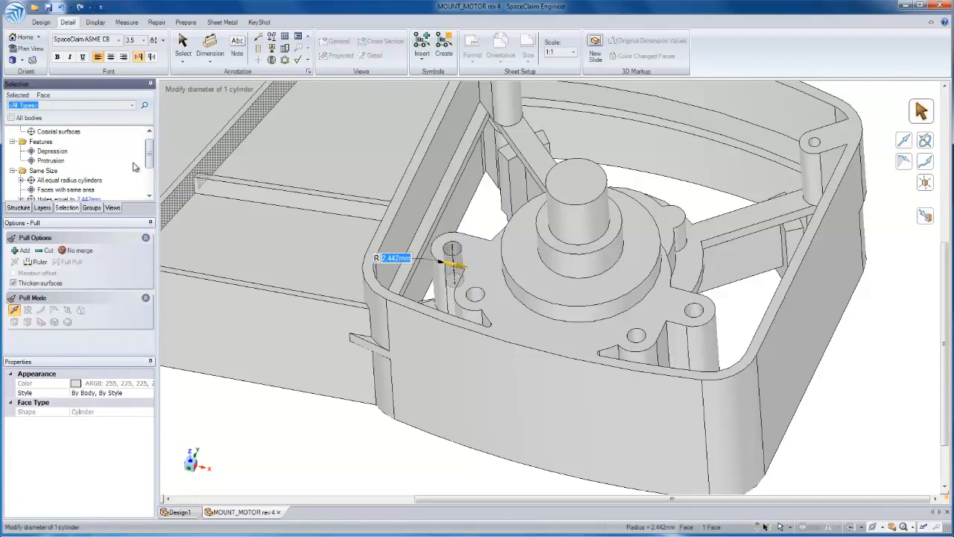
{"action": "left_click", "coordinate": [93, 183]}
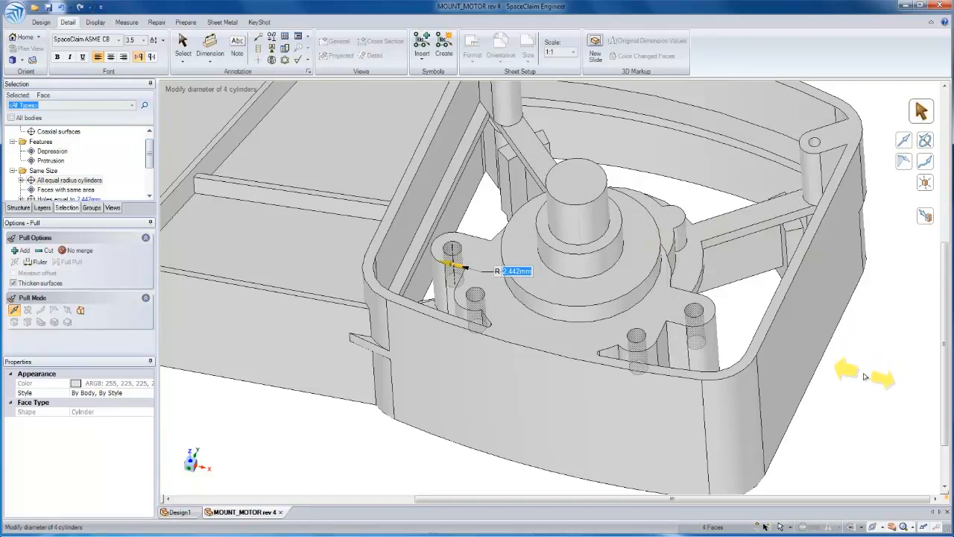
{"action": "mouse_move", "coordinate": [865, 376]}
{"action": "left_mouse_down"}
{"action": "mouse_move", "coordinate": [896, 384]}
{"action": "mouse_move", "coordinate": [850, 382]}
{"action": "mouse_move", "coordinate": [874, 383]}
{"action": "left_mouse_up"}
{"action": "key", "text": "ctrl+z"}
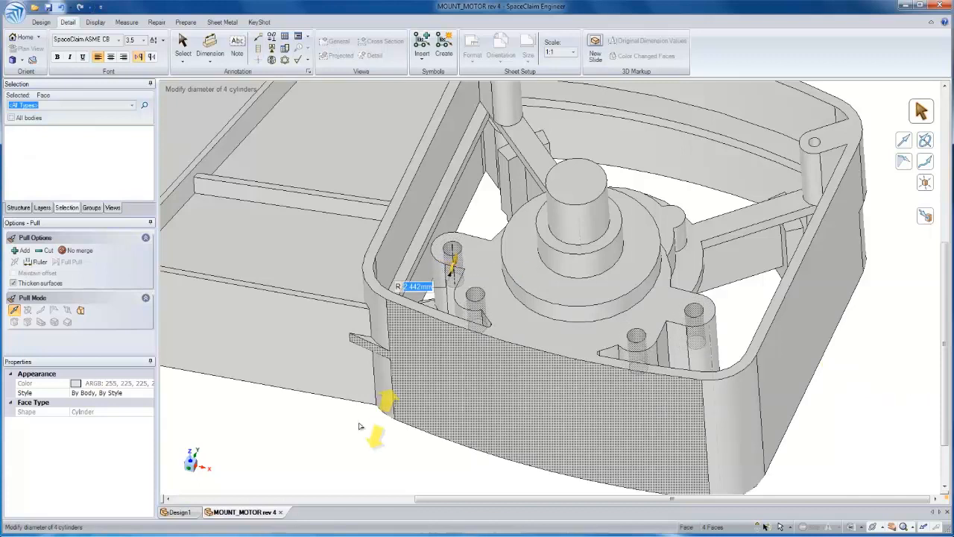
Remove the small tab protruding from the outer wall where the arm meets the motor housing
{"action": "left_click", "coordinate": [376, 396]}
{"action": "scroll", "coordinate": [375, 393], "scroll_direction": "up", "scroll_amount": 2}
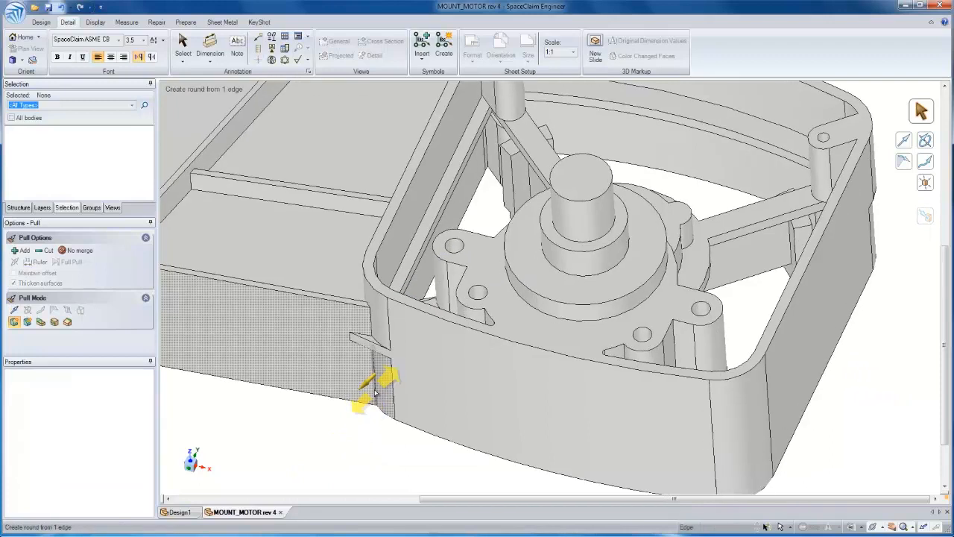
{"action": "middle_click_drag", "start_coordinate": [375, 393], "coordinate": [422, 333]}
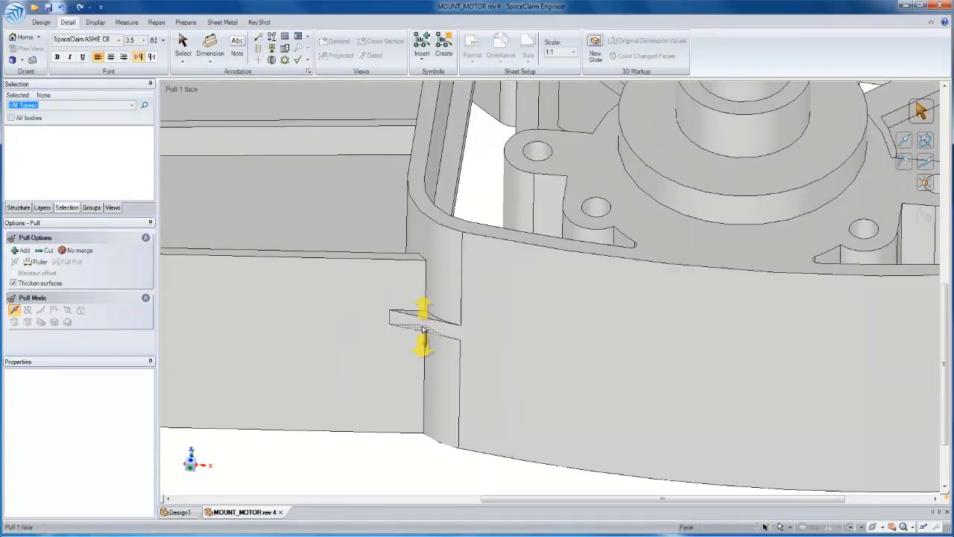
{"action": "left_click", "coordinate": [422, 330]}
{"action": "left_click_drag", "start_coordinate": [315, 445], "coordinate": [328, 416]}
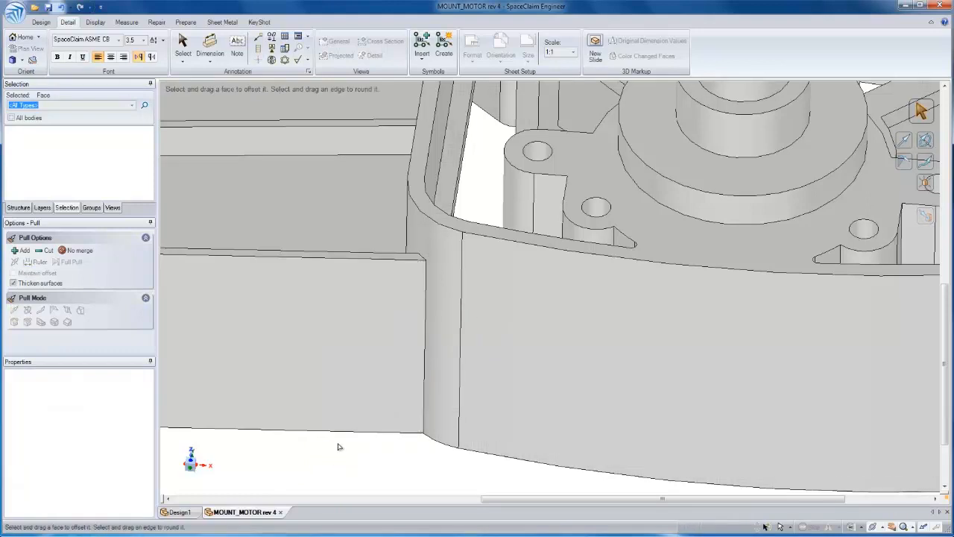
Move the cross rib in the arm 20 mm along the direction of the long diagonal rib, toward the front wall
{"action": "scroll", "coordinate": [339, 448], "scroll_direction": "down", "scroll_amount": 5}
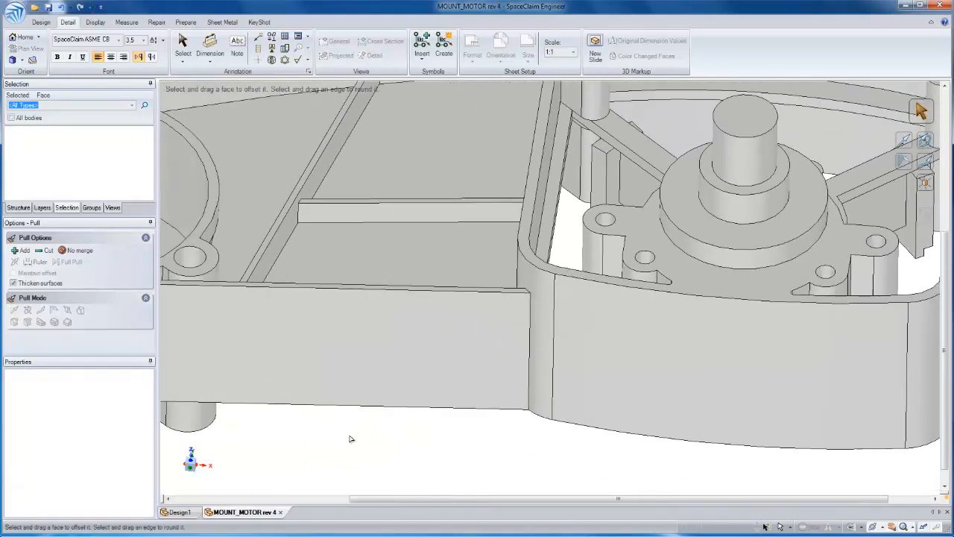
{"action": "scroll", "coordinate": [417, 295], "scroll_direction": "up", "scroll_amount": 2}
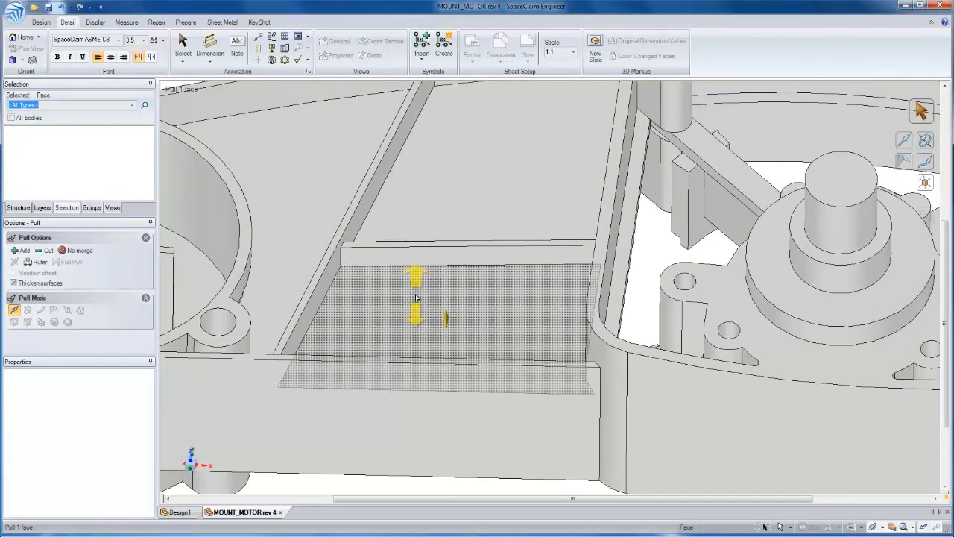
{"action": "key", "text": "s"}
{"action": "left_click_drag", "start_coordinate": [322, 214], "coordinate": [624, 275]}
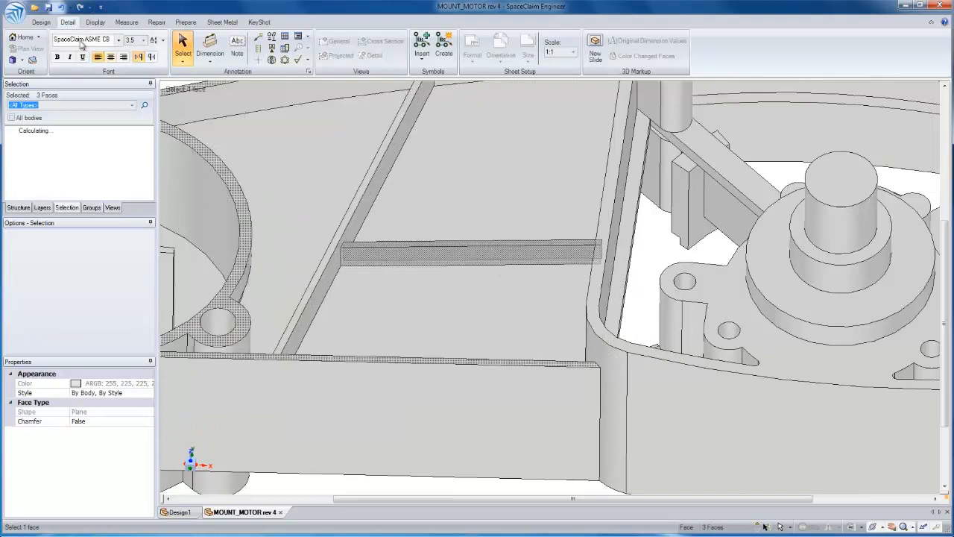
{"action": "left_click", "coordinate": [42, 23]}
{"action": "left_click", "coordinate": [311, 54]}
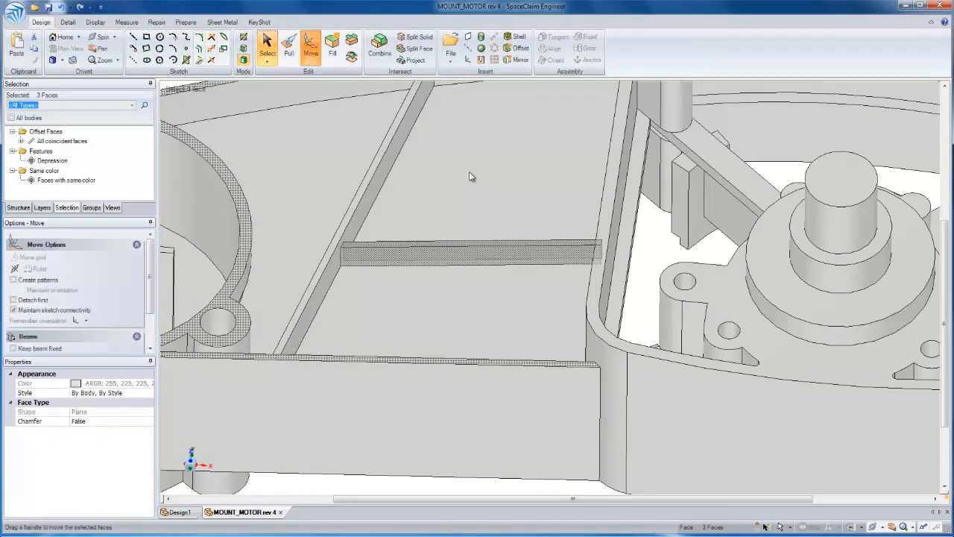
{"action": "left_click", "coordinate": [366, 209], "text": "alt"}
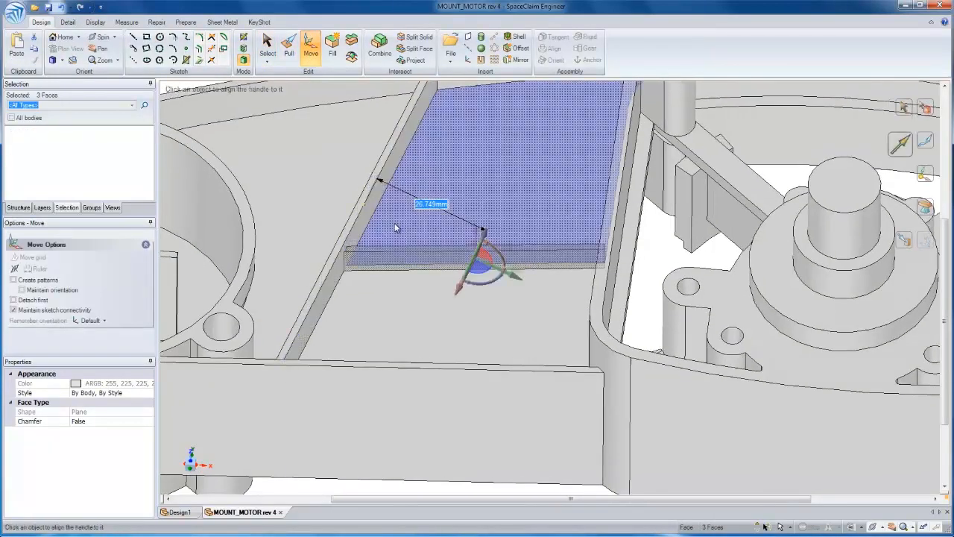
{"action": "left_click_drag", "start_coordinate": [471, 273], "coordinate": [441, 350]}
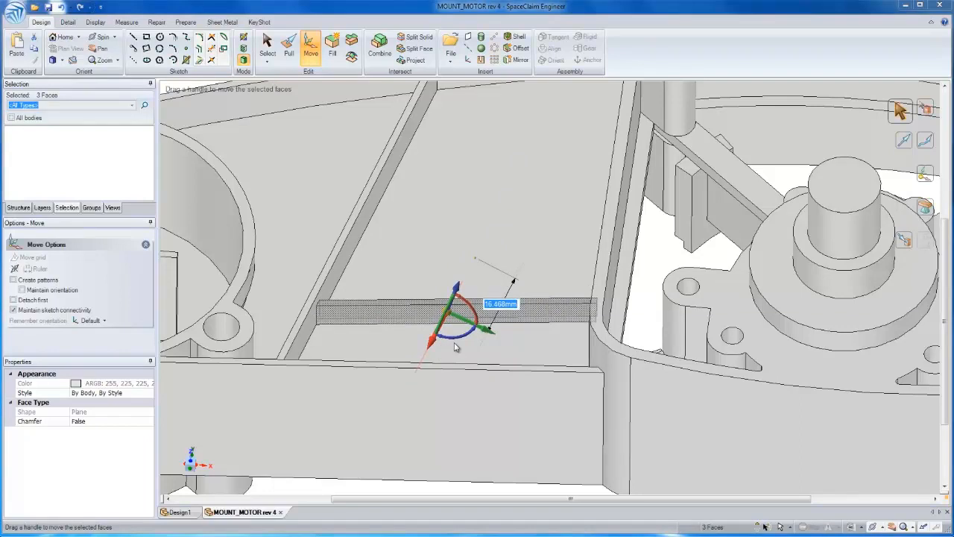
{"action": "type", "text": "20"}
{"action": "key", "text": "Return"}
Copy the moved cross rib along the diagonal rib toward the rear wall, placing the copy 40 mm from the rib's original position
{"action": "middle_click_drag", "start_coordinate": [454, 347], "coordinate": [440, 371]}
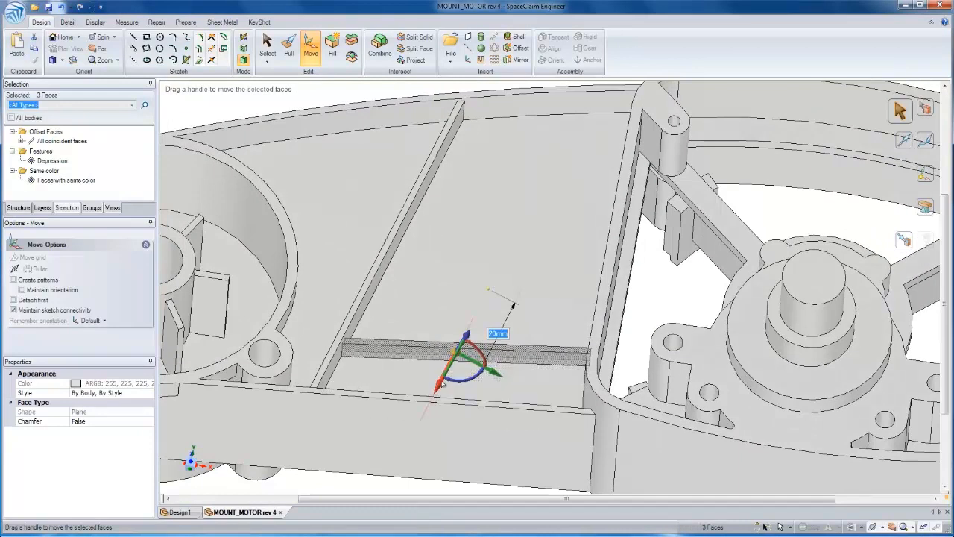
{"action": "key", "text": "ctrl"}
{"action": "left_click_drag", "start_coordinate": [462, 352], "coordinate": [522, 222], "text": "ctrl"}
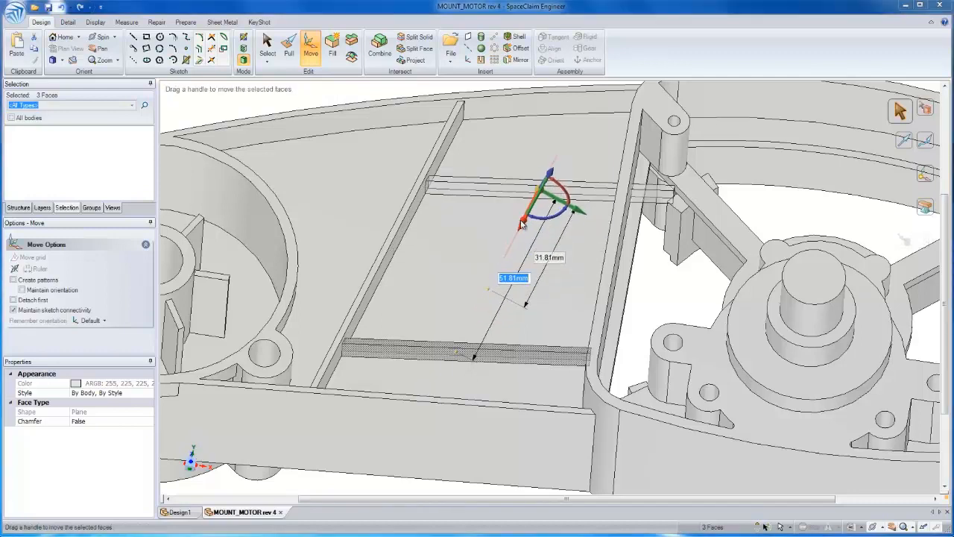
{"action": "type", "text": "40"}
{"action": "key", "text": "Return"}
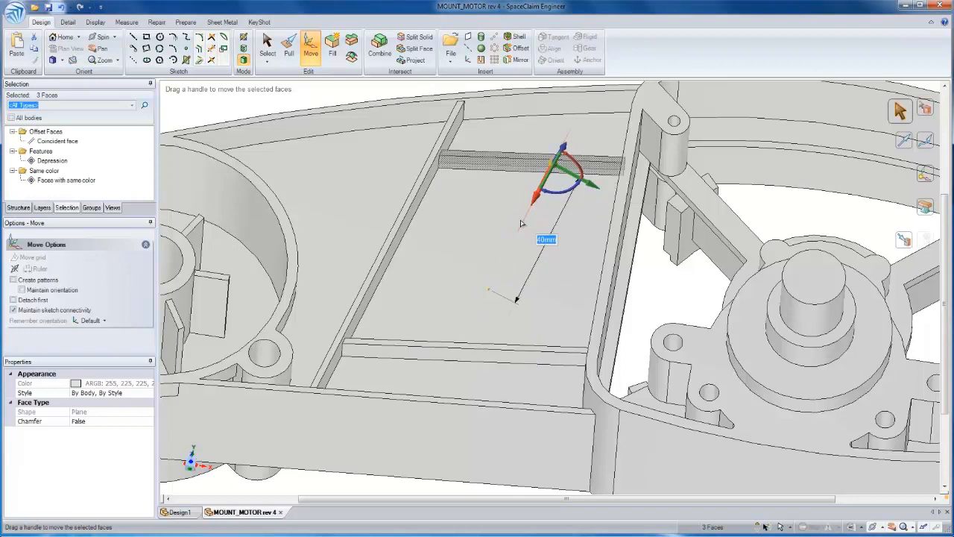
Place another copy of the cross rib between the two existing ones, 10 mm from the original rib position
{"action": "left_click_drag", "start_coordinate": [522, 223], "coordinate": [514, 240]}
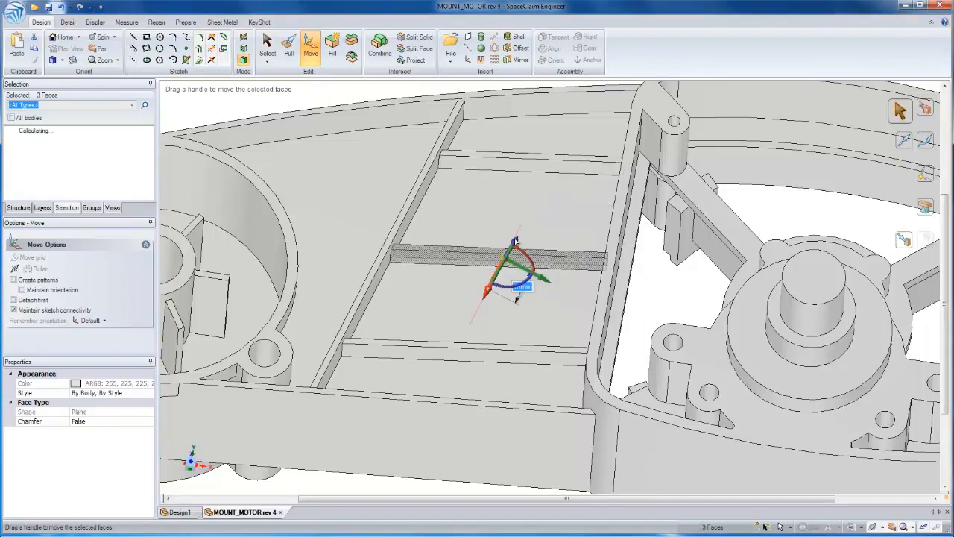
{"action": "middle_click_drag", "start_coordinate": [383, 159], "coordinate": [518, 239]}
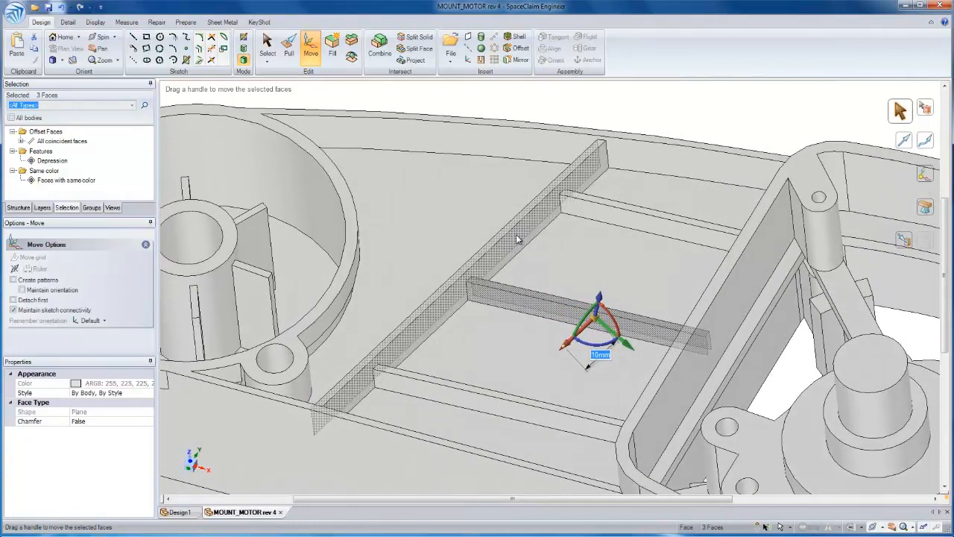
Copy the side face of the long diagonal rib about 17 mm along the cross ribs, toward the motor housing
{"action": "left_click", "coordinate": [518, 240]}
{"action": "key", "text": "p"}
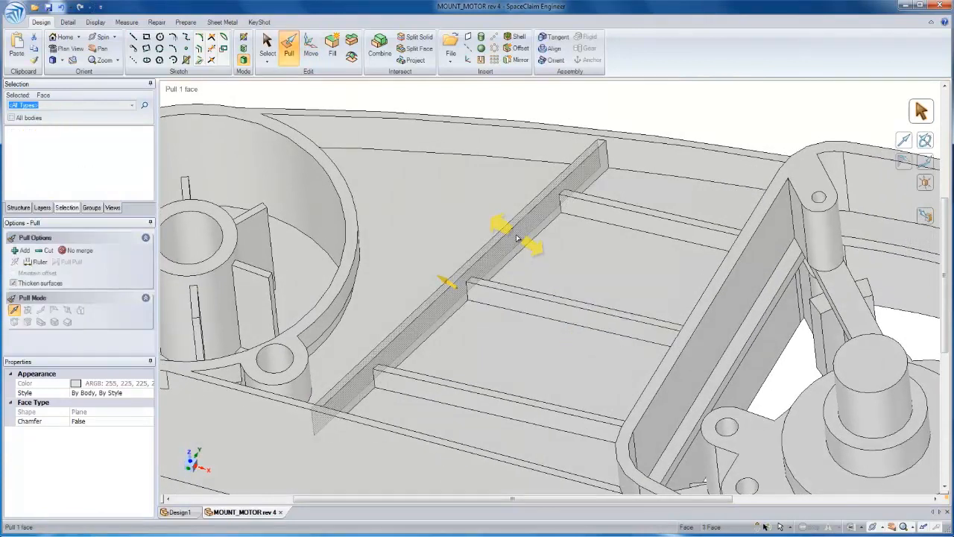
{"action": "key", "text": "m"}
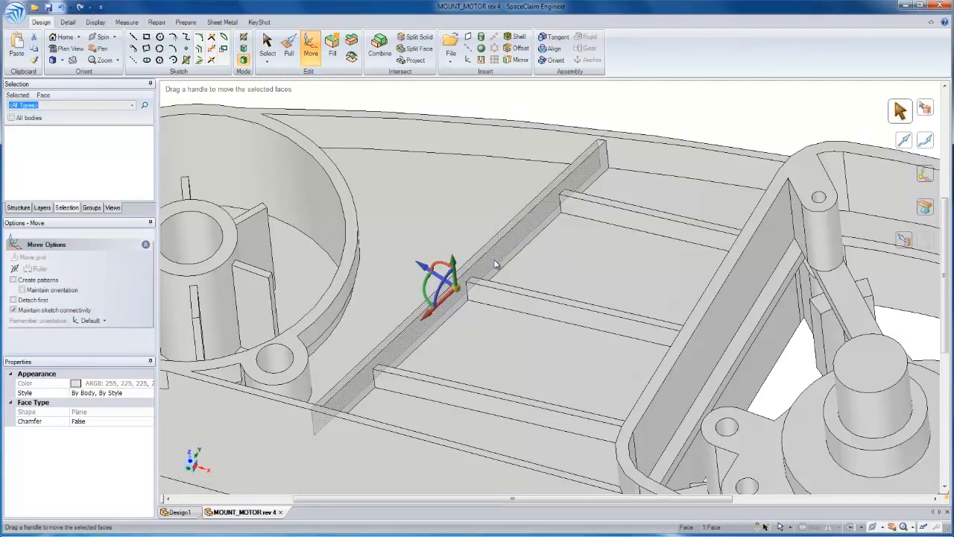
{"action": "left_click", "coordinate": [503, 295], "text": "alt"}
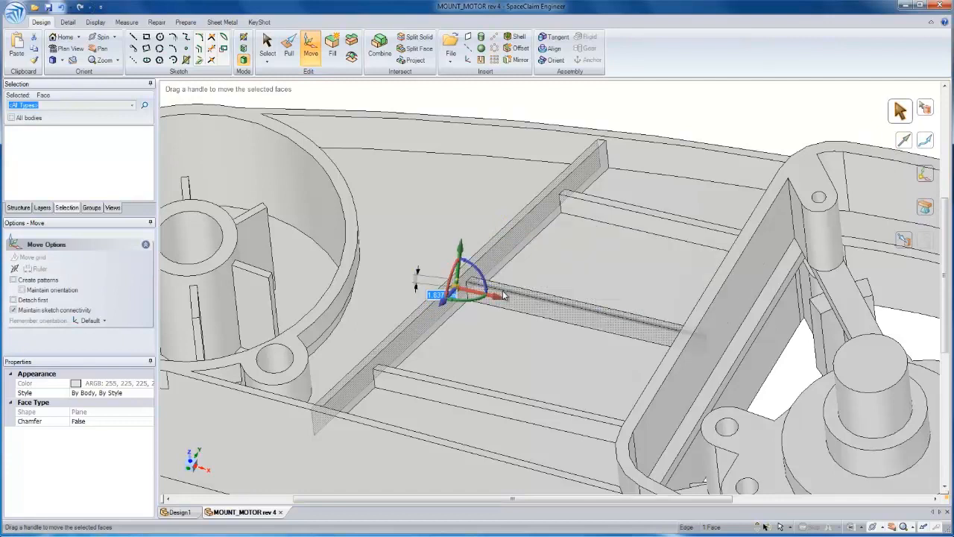
{"action": "key", "text": "ctrl"}
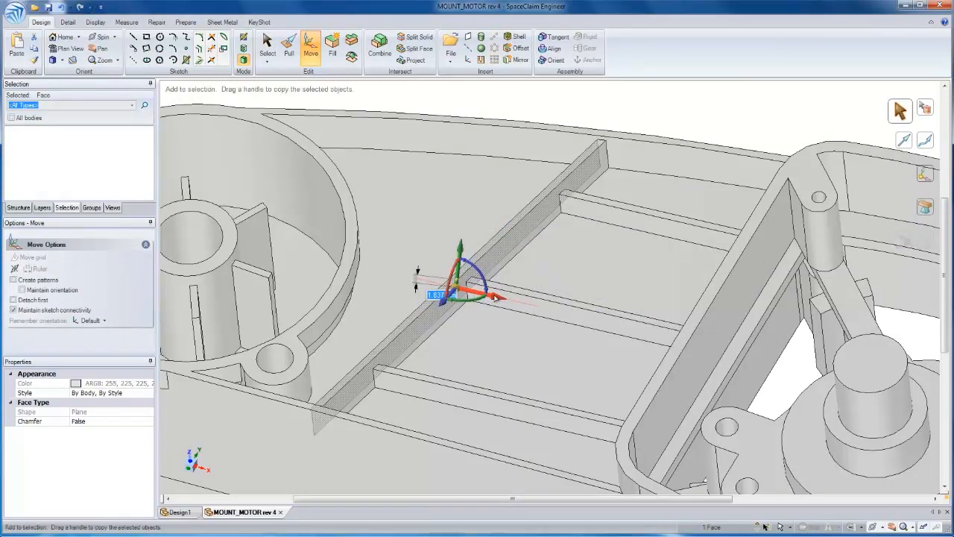
{"action": "left_click_drag", "start_coordinate": [501, 298], "coordinate": [569, 322], "text": "ctrl"}
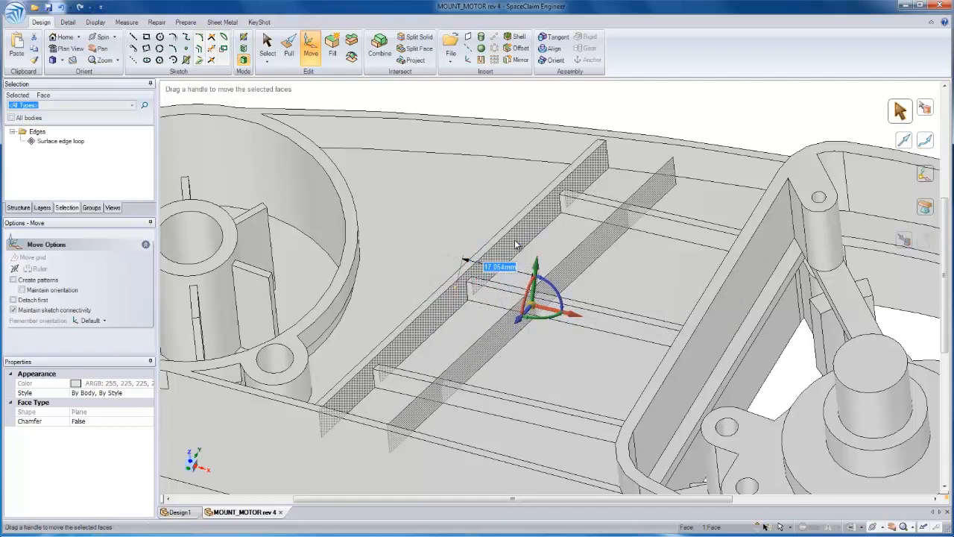
{"action": "middle_click_drag", "start_coordinate": [514, 244], "coordinate": [518, 245]}
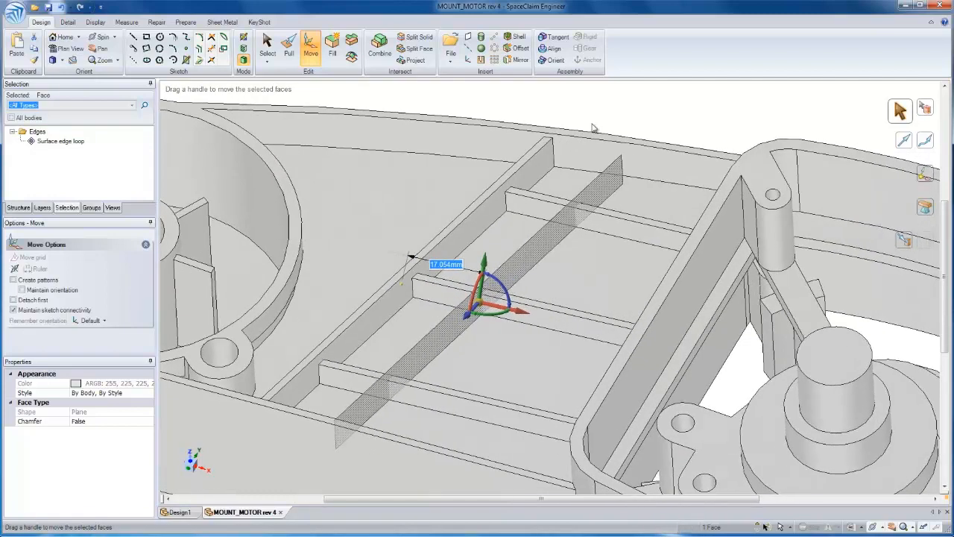
Thicken the copied surface by 1.58 mm to form a second diagonal rib across the cross ribs
{"action": "left_click", "coordinate": [613, 109]}
{"action": "key", "text": "p"}
{"action": "left_click", "coordinate": [608, 194]}
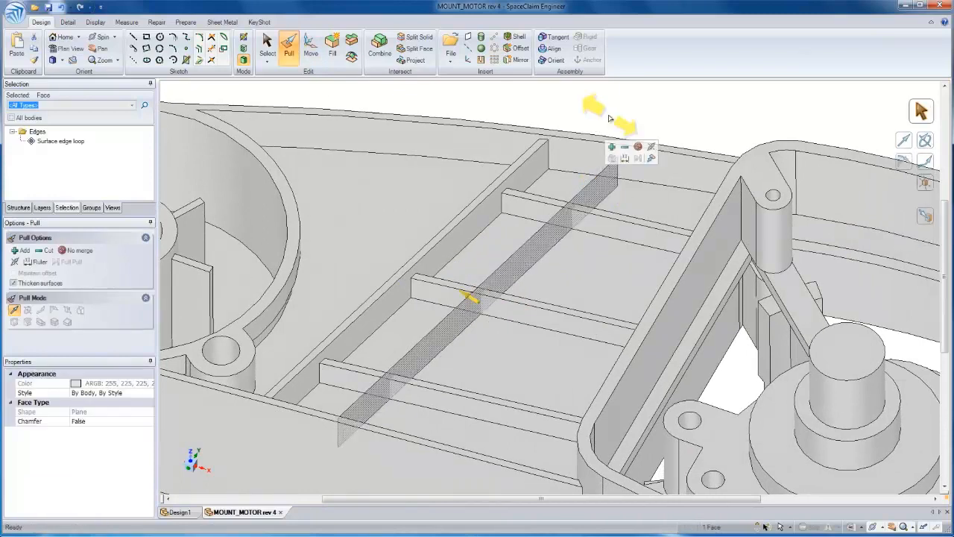
{"action": "mouse_move", "coordinate": [608, 118]}
{"action": "left_mouse_down"}
{"action": "mouse_move", "coordinate": [619, 121]}
{"action": "mouse_move", "coordinate": [608, 127]}
{"action": "mouse_move", "coordinate": [601, 113]}
{"action": "left_mouse_up"}
{"action": "left_click", "coordinate": [606, 186]}
{"action": "left_click", "coordinate": [610, 142]}
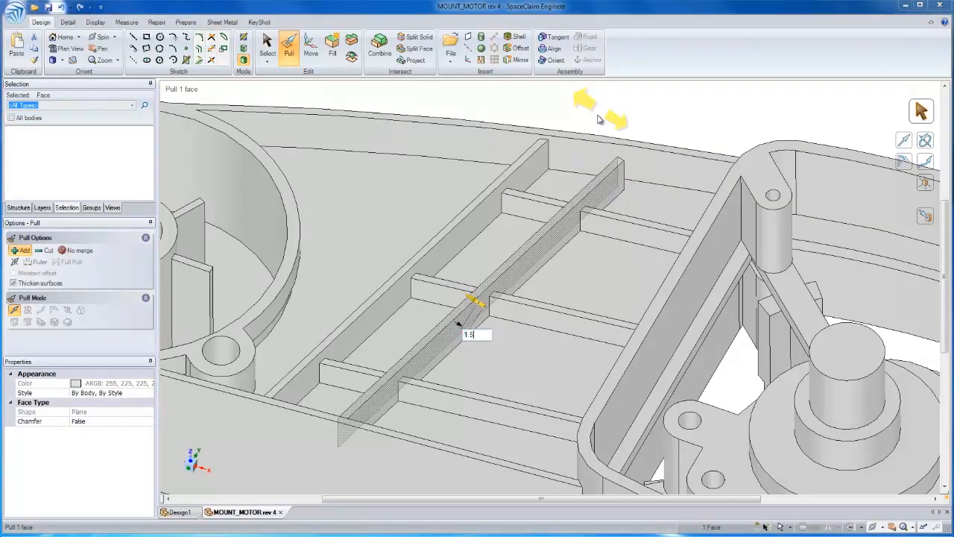
{"action": "key", "text": "Return"}
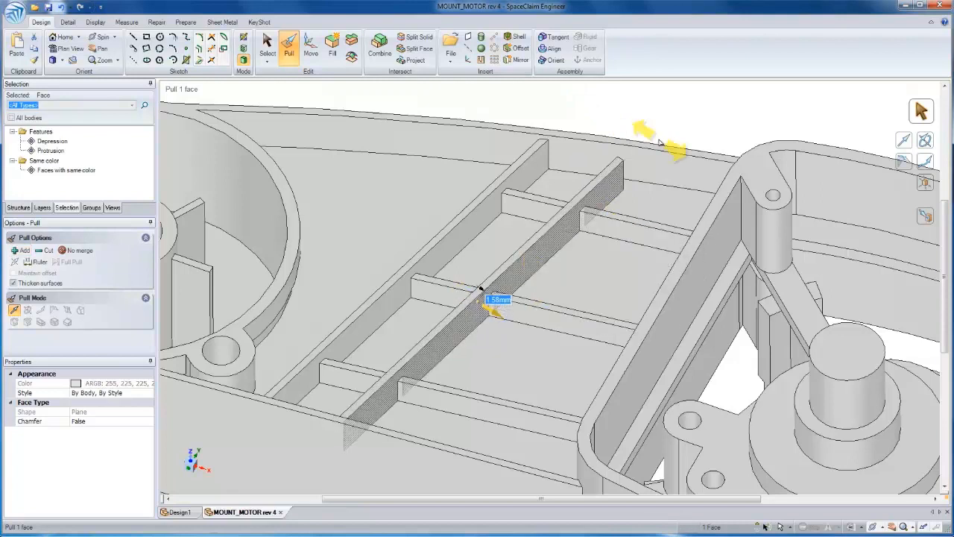
Pull the second diagonal rib's ends out to the outer walls, about 3.2 mm at the rear and about 1.3 mm at the front
{"action": "left_click", "coordinate": [665, 111]}
{"action": "scroll", "coordinate": [642, 155], "scroll_direction": "up", "scroll_amount": 5}
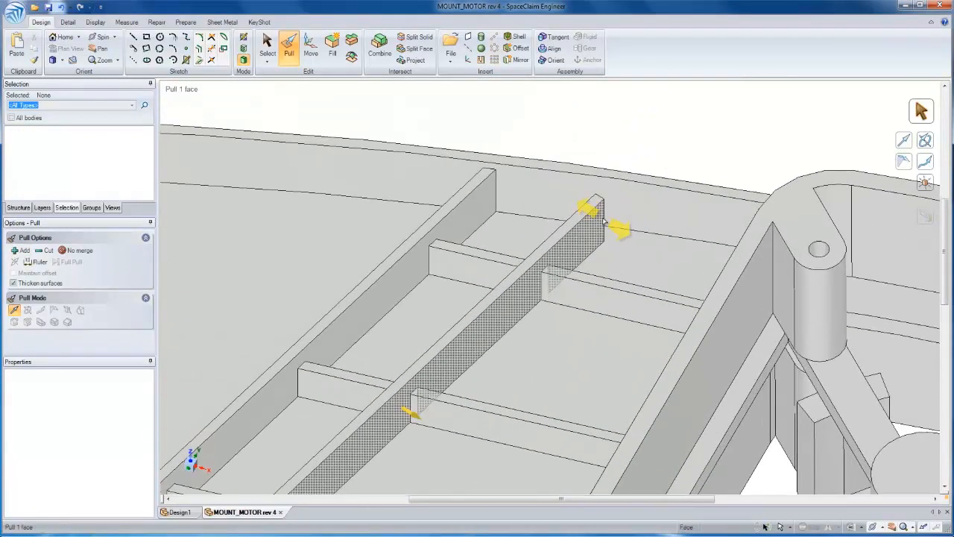
{"action": "middle_click_drag", "start_coordinate": [599, 217], "coordinate": [598, 216]}
{"action": "left_click", "coordinate": [597, 216]}
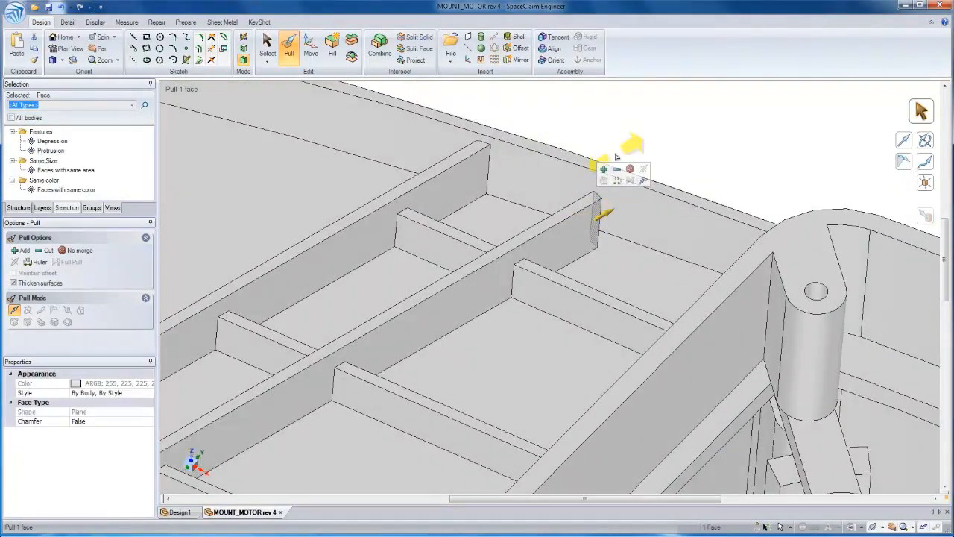
{"action": "left_click_drag", "start_coordinate": [638, 154], "coordinate": [643, 156]}
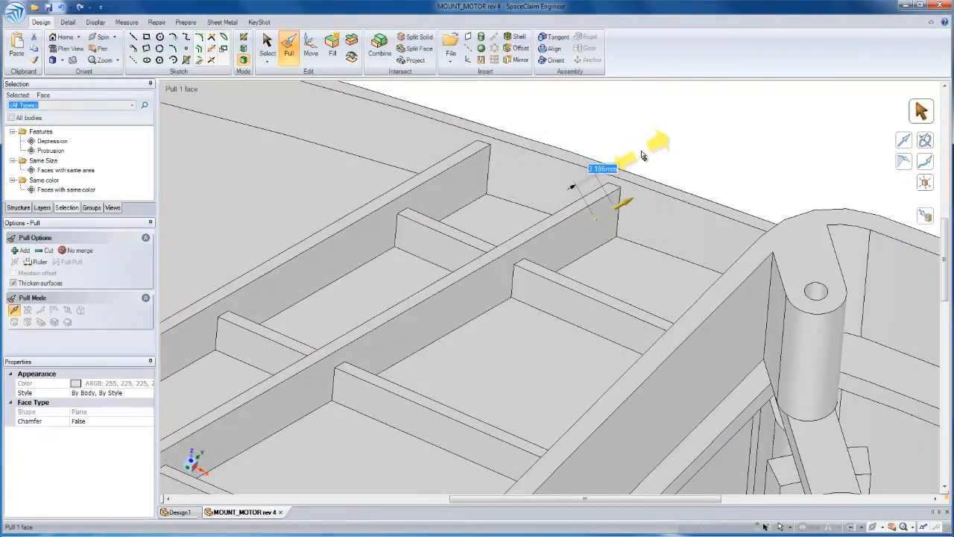
{"action": "middle_click_drag", "start_coordinate": [529, 242], "coordinate": [526, 242]}
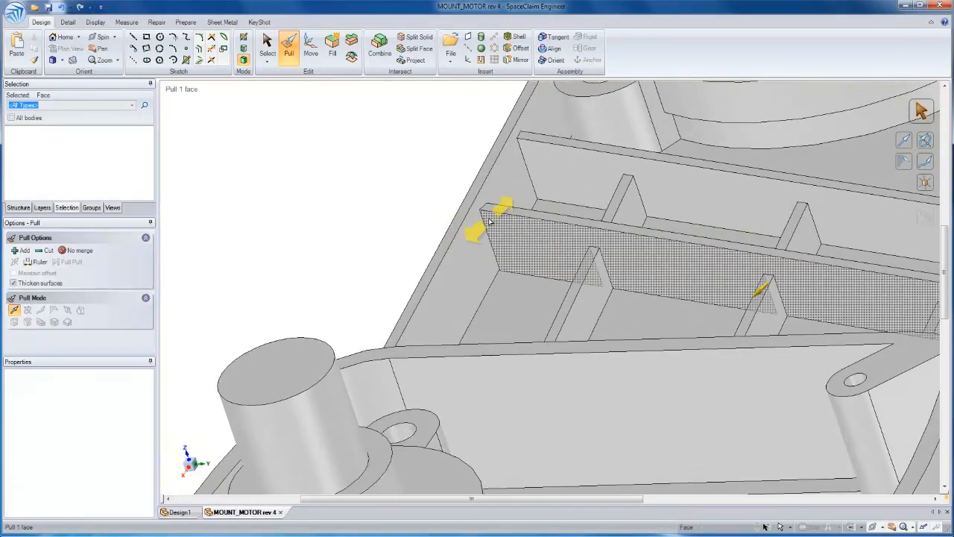
{"action": "left_click", "coordinate": [484, 223]}
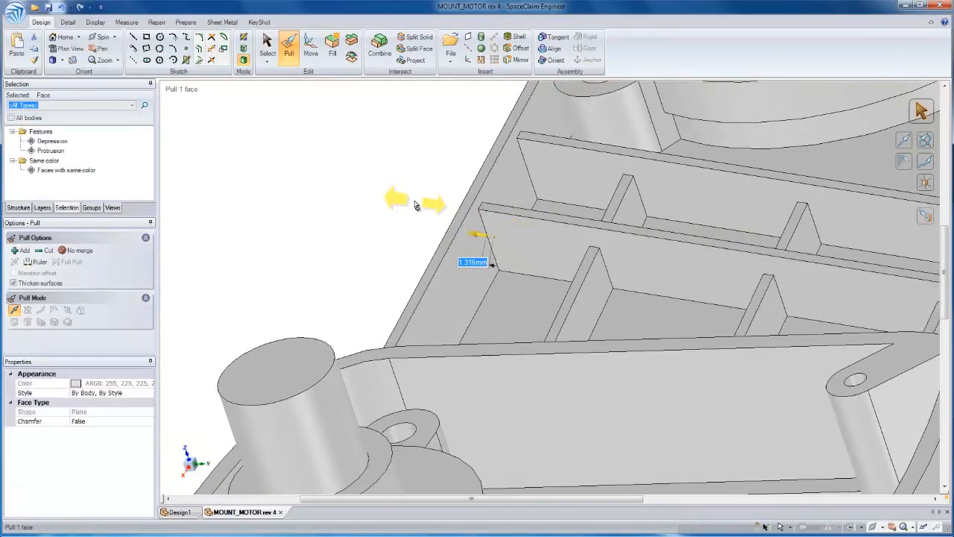
Move the second diagonal rib along the cross ribs, toward the motor housing
{"action": "left_click", "coordinate": [414, 204]}
{"action": "key", "text": "s"}
{"action": "middle_click_drag", "start_coordinate": [595, 273], "coordinate": [587, 91]}
{"action": "mouse_move", "coordinate": [587, 91]}
{"action": "left_mouse_down"}
{"action": "mouse_move", "coordinate": [618, 331]}
{"action": "mouse_move", "coordinate": [637, 395]}
{"action": "left_mouse_up"}
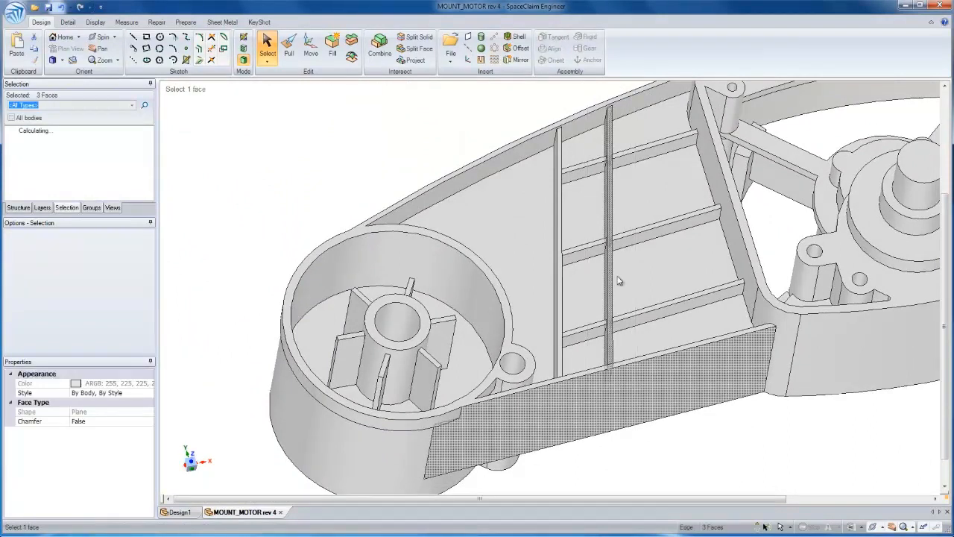
{"action": "key", "text": "m"}
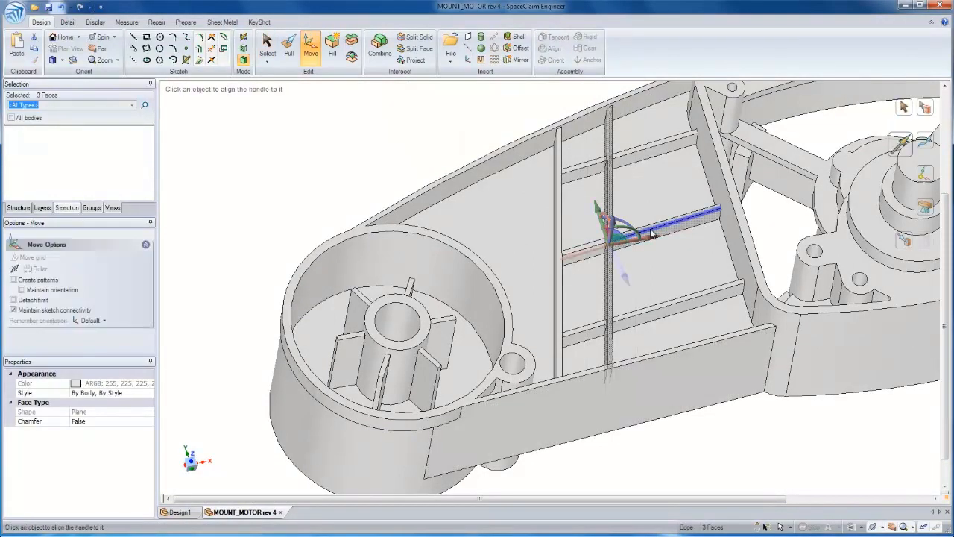
{"action": "left_click", "coordinate": [657, 229], "text": "alt"}
{"action": "left_click_drag", "start_coordinate": [572, 259], "coordinate": [600, 253]}
Move the middle cross rib's segment between the two diagonal ribs about 14 mm along the second diagonal rib, toward the rear wall
{"action": "middle_click_drag", "start_coordinate": [582, 186], "coordinate": [565, 191]}
{"action": "left_click", "coordinate": [531, 240]}
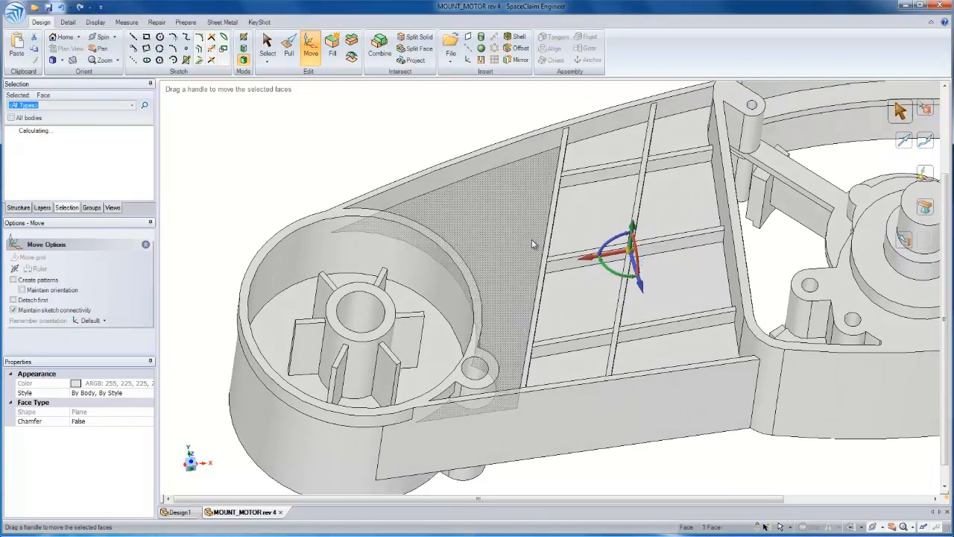
{"action": "left_click", "coordinate": [574, 261]}
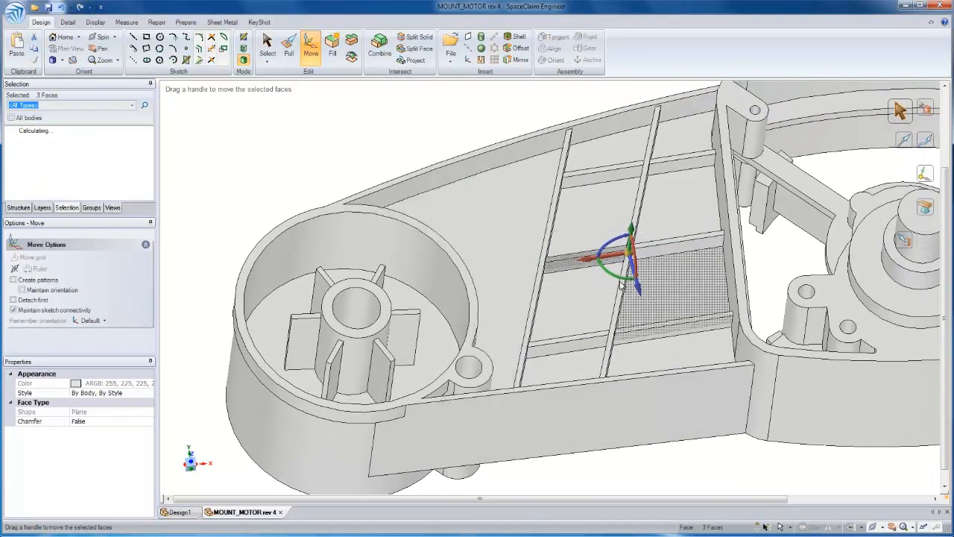
{"action": "left_click", "coordinate": [624, 287], "text": "alt"}
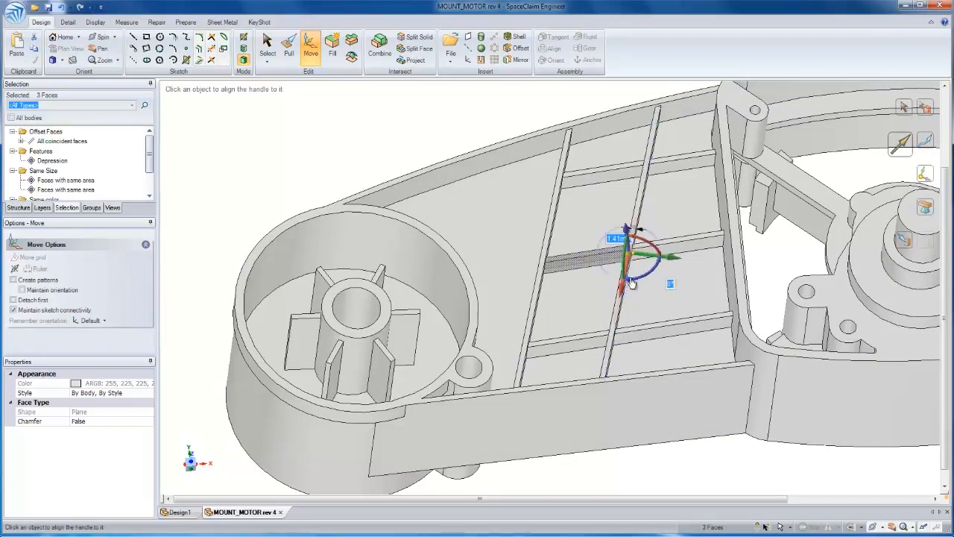
{"action": "left_click_drag", "start_coordinate": [624, 285], "coordinate": [665, 234]}
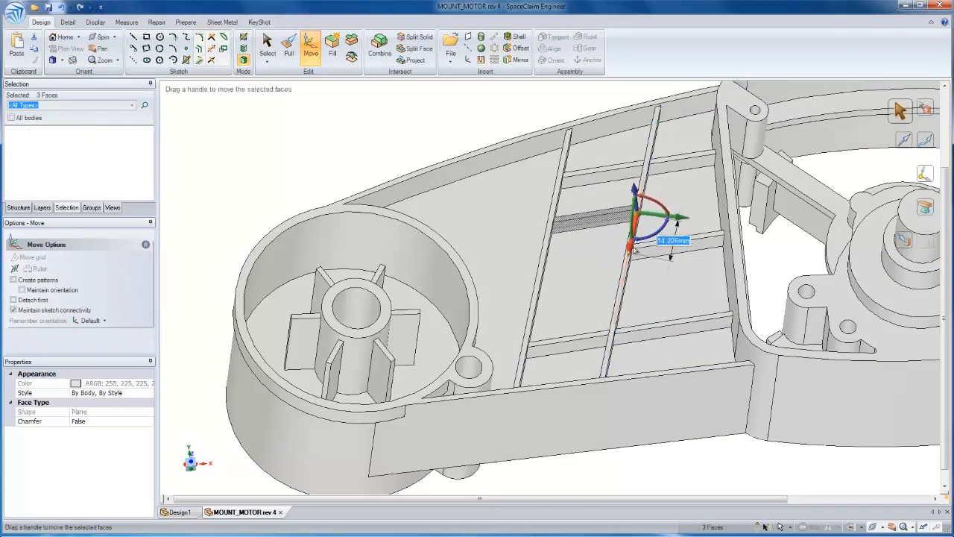
Move the front cross rib's segment between the two diagonal ribs toward the rear wall, following the second diagonal rib
{"action": "left_click_drag", "start_coordinate": [617, 360], "coordinate": [624, 365]}
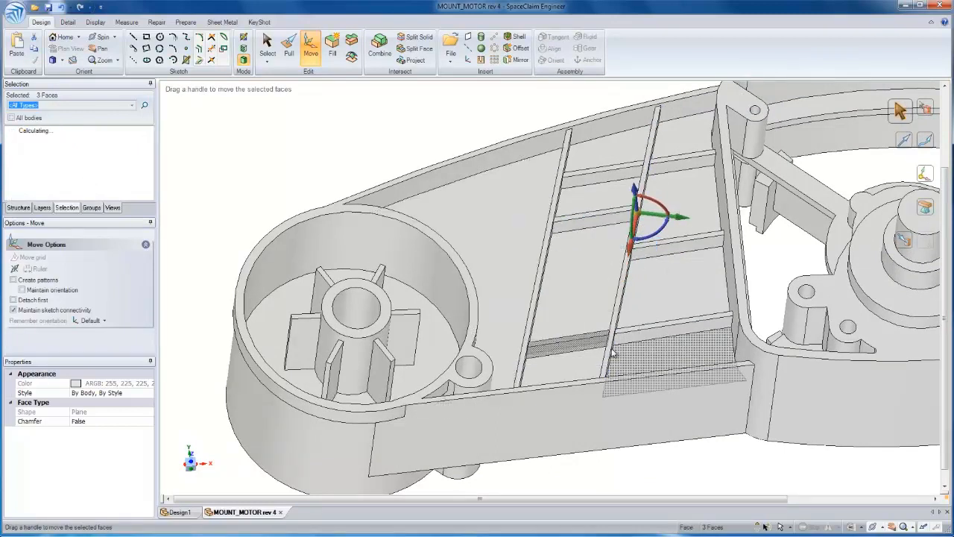
{"action": "left_click", "coordinate": [617, 321], "text": "alt"}
{"action": "left_click_drag", "start_coordinate": [599, 218], "coordinate": [607, 195]}
Rotate the second diagonal rib 4° about its rear end, swinging its front end toward the motor housing
{"action": "left_click", "coordinate": [502, 128]}
{"action": "middle_click_drag", "start_coordinate": [502, 128], "coordinate": [633, 105]}
{"action": "left_click_drag", "start_coordinate": [627, 103], "coordinate": [675, 402]}
{"action": "middle_click_drag", "start_coordinate": [675, 402], "coordinate": [716, 149]}
{"action": "left_click", "coordinate": [922, 174]}
{"action": "left_click", "coordinate": [641, 140]}
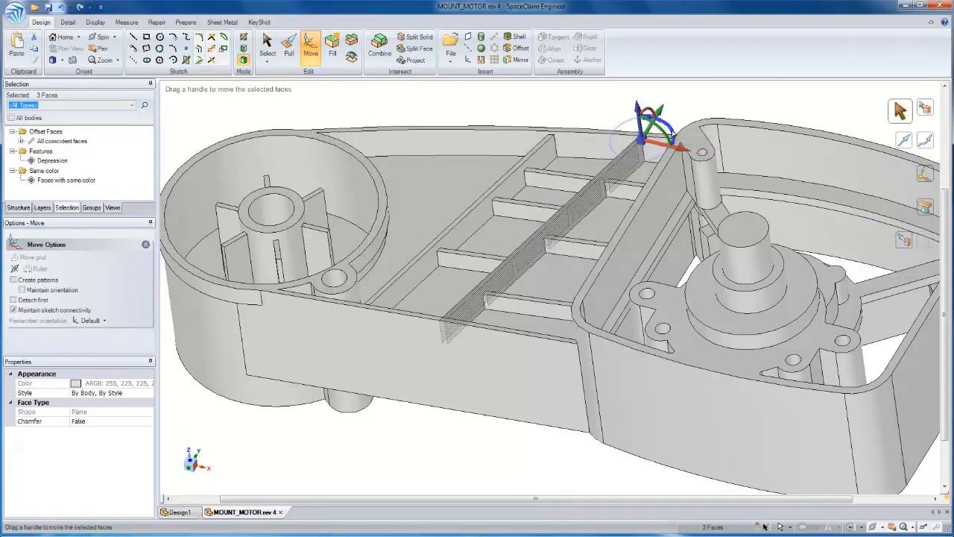
{"action": "left_click_drag", "start_coordinate": [673, 135], "coordinate": [695, 151]}
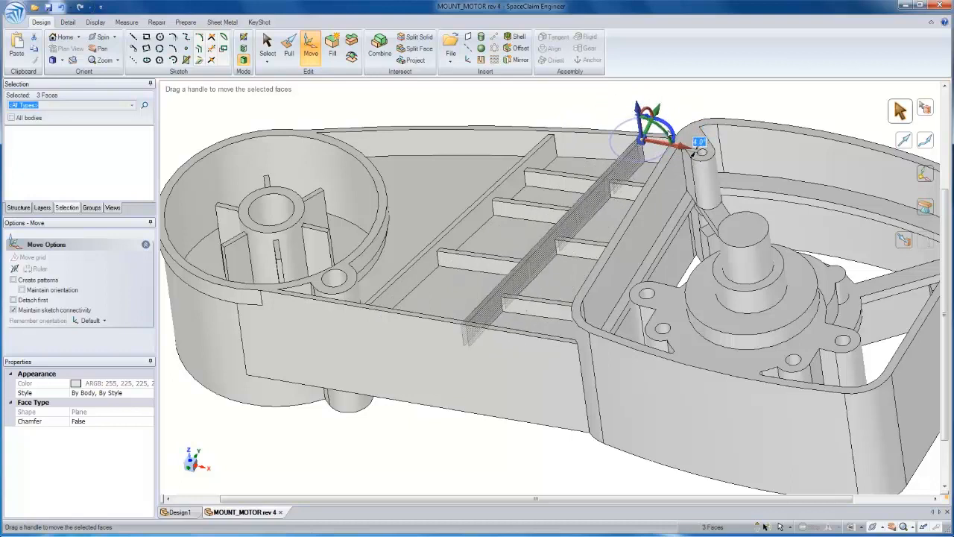
{"action": "left_click", "coordinate": [665, 109]}
Offset all 13 outer side faces of the mount outward by 1 mm to thicken the outer wall
{"action": "right_click", "coordinate": [658, 97]}
{"action": "middle_click_drag", "start_coordinate": [659, 101], "coordinate": [653, 96]}
{"action": "left_click", "coordinate": [602, 117]}
{"action": "right_click_drag", "start_coordinate": [720, 109], "coordinate": [718, 167]}
{"action": "middle_click_drag", "start_coordinate": [750, 139], "coordinate": [752, 137]}
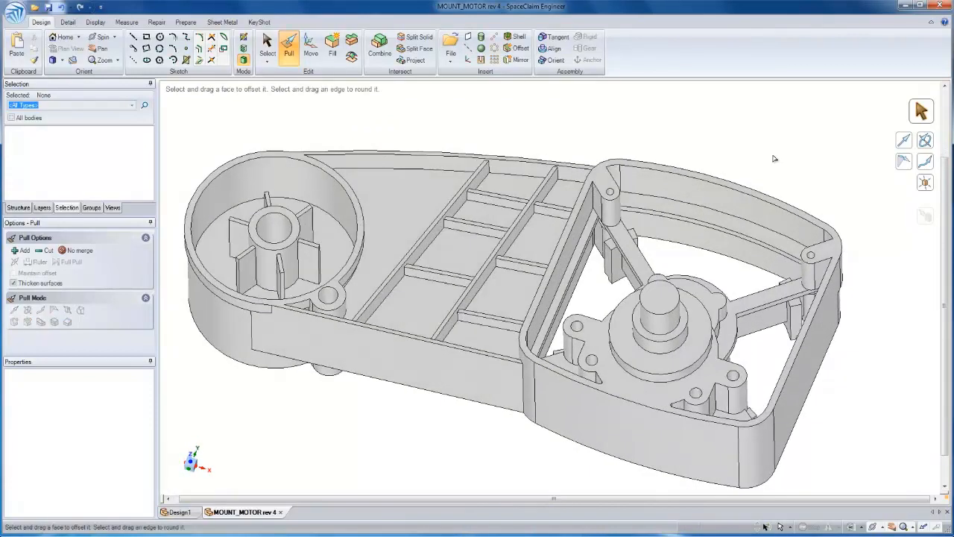
{"action": "double_click", "coordinate": [797, 315]}
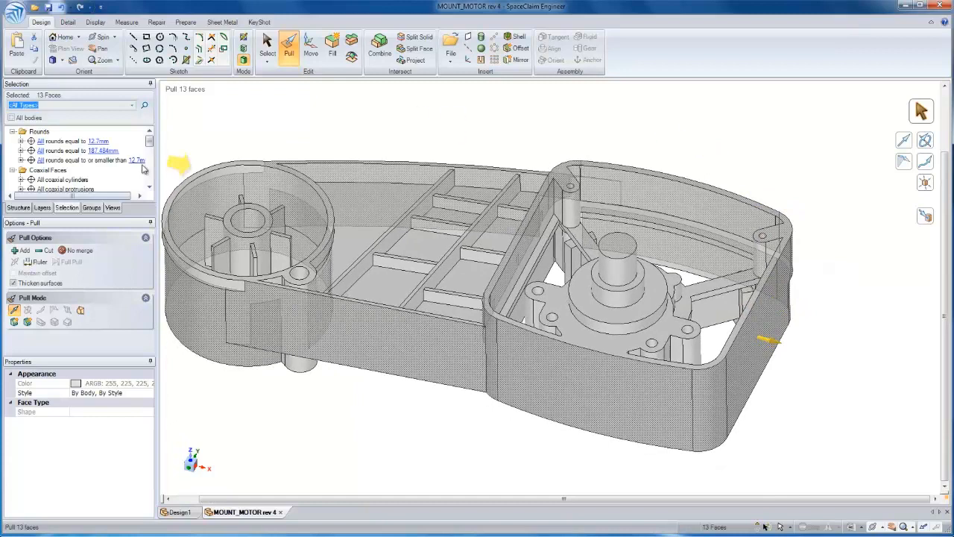
{"action": "left_click", "coordinate": [18, 207]}
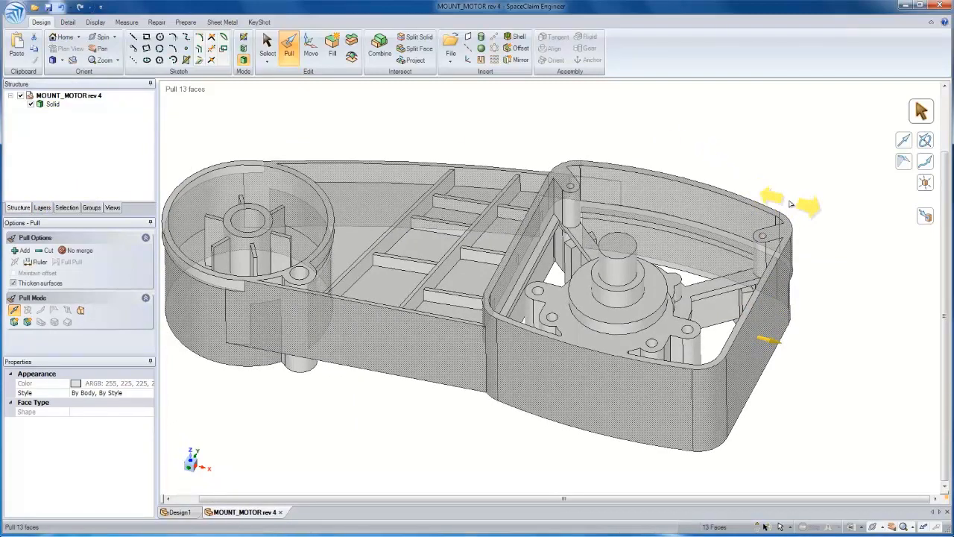
{"action": "left_click_drag", "start_coordinate": [791, 201], "coordinate": [793, 200]}
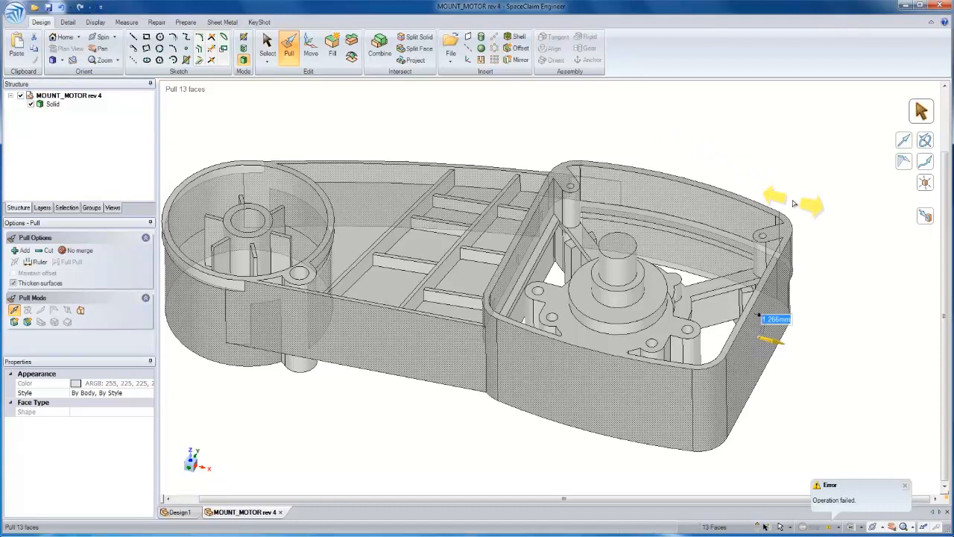
{"action": "type", "text": "1"}
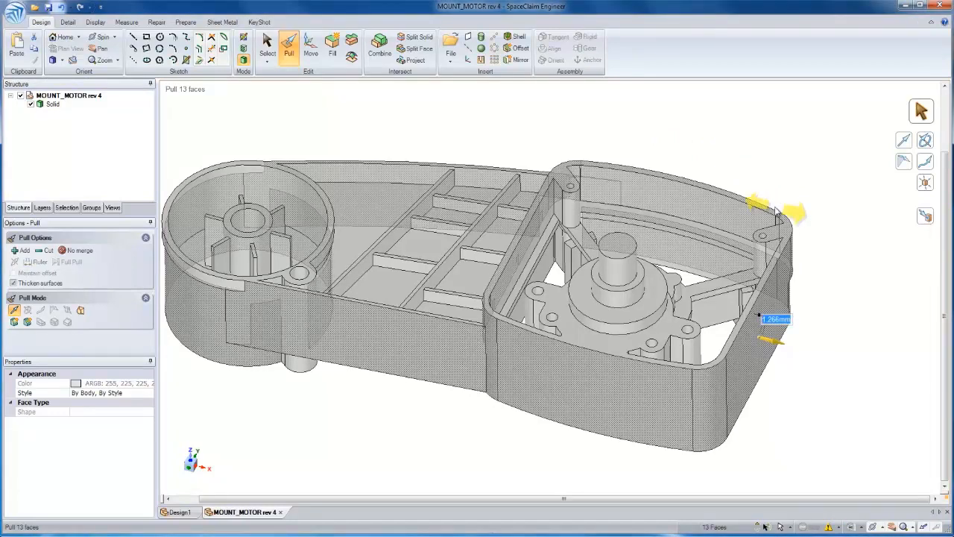
{"action": "key", "text": "Return"}
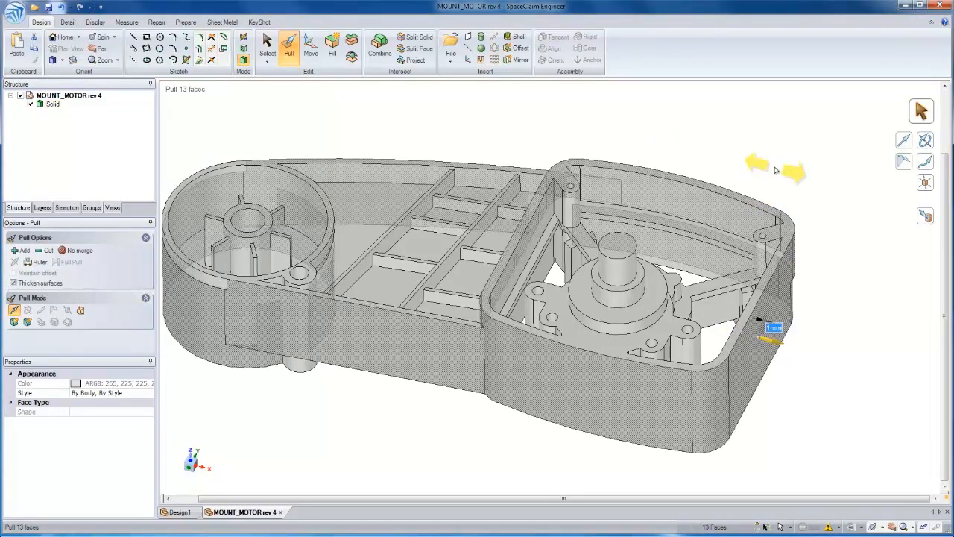
{"action": "left_click", "coordinate": [716, 148]}
{"action": "key", "text": "z"}
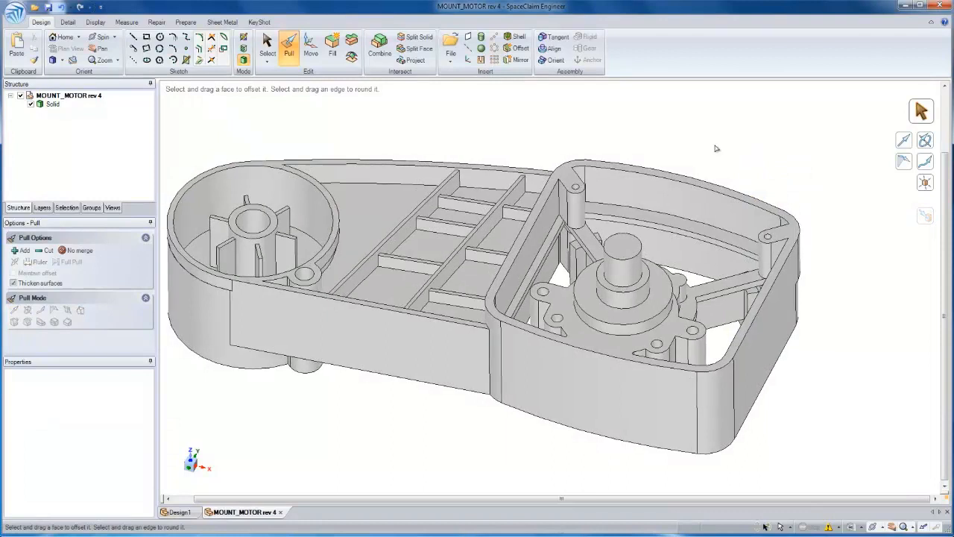
Section the model at the top face of the first long diagonal rib and view the section plane straight on
{"action": "right_click_drag", "start_coordinate": [511, 137], "coordinate": [499, 106]}
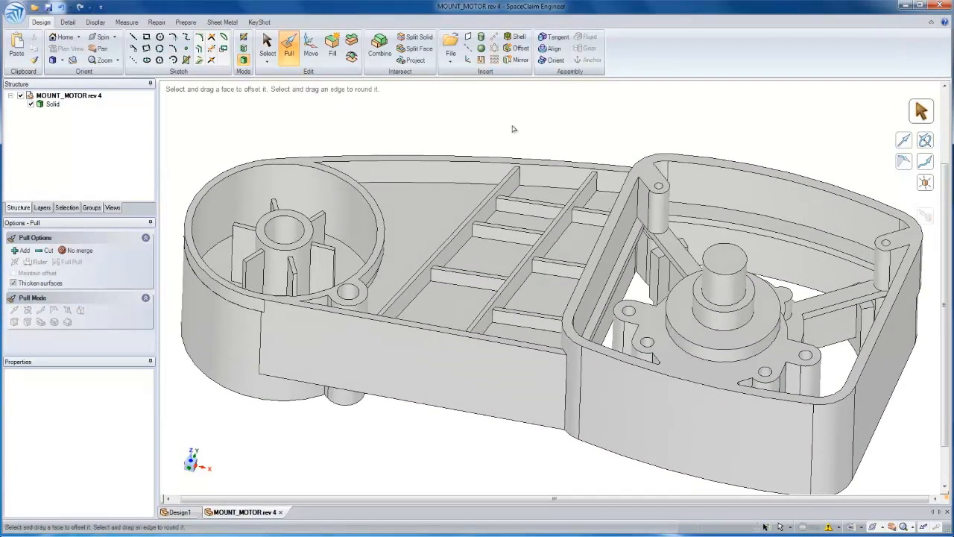
{"action": "left_click", "coordinate": [490, 200]}
{"action": "scroll", "coordinate": [491, 216], "scroll_direction": "up", "scroll_amount": 5}
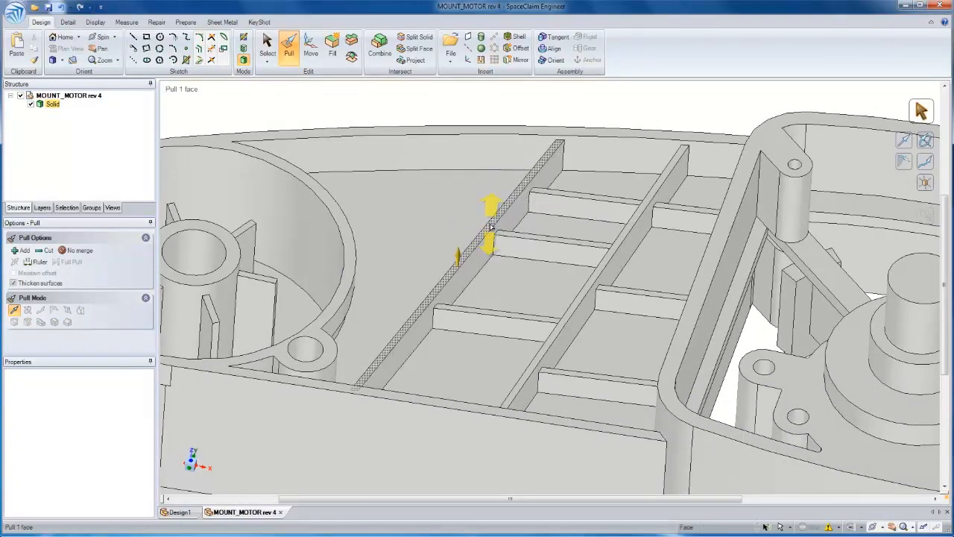
{"action": "left_click", "coordinate": [490, 226]}
{"action": "key", "text": "x"}
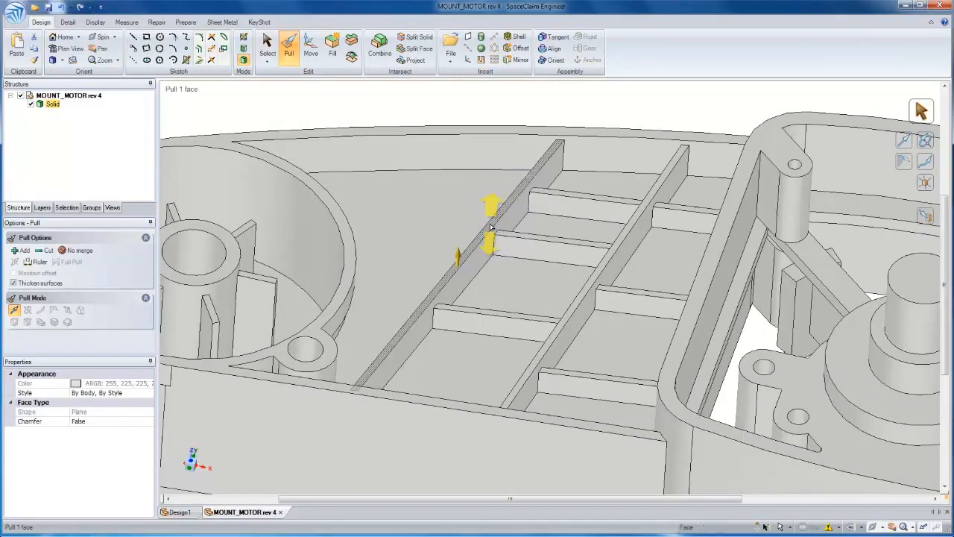
{"action": "key", "text": "v"}
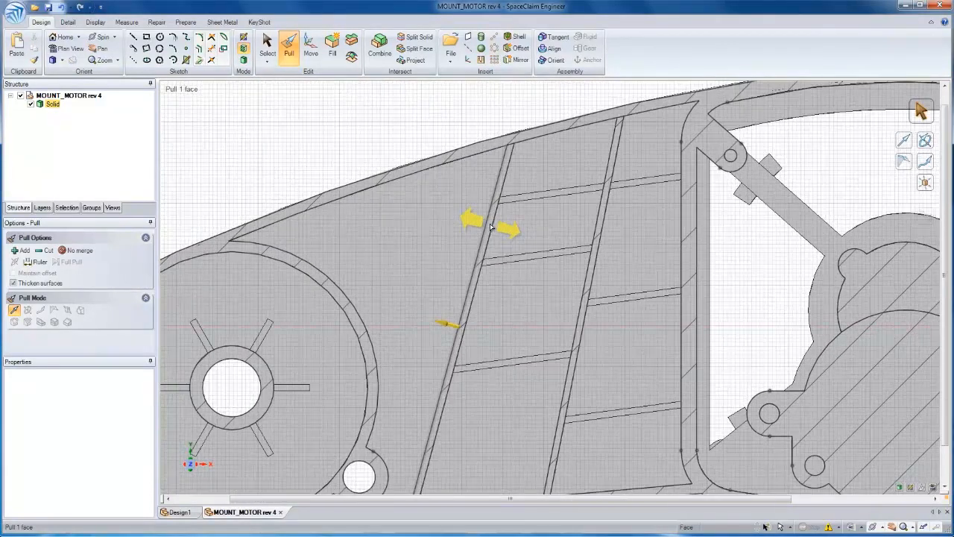
{"action": "left_click", "coordinate": [512, 284]}
{"action": "middle_click_drag", "start_coordinate": [511, 284], "coordinate": [508, 230], "text": "ctrl"}
{"action": "scroll", "coordinate": [508, 229], "scroll_direction": "down", "scroll_amount": 2}
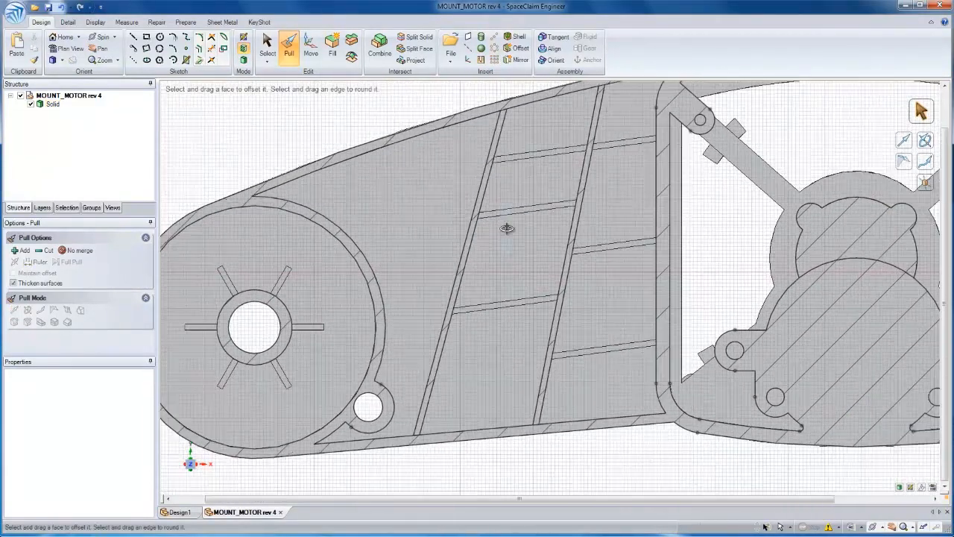
Try to move the first long diagonal rib toward the motor housing in the section view
{"action": "key", "text": "m"}
{"action": "left_click", "coordinate": [475, 233], "text": "ctrl"}
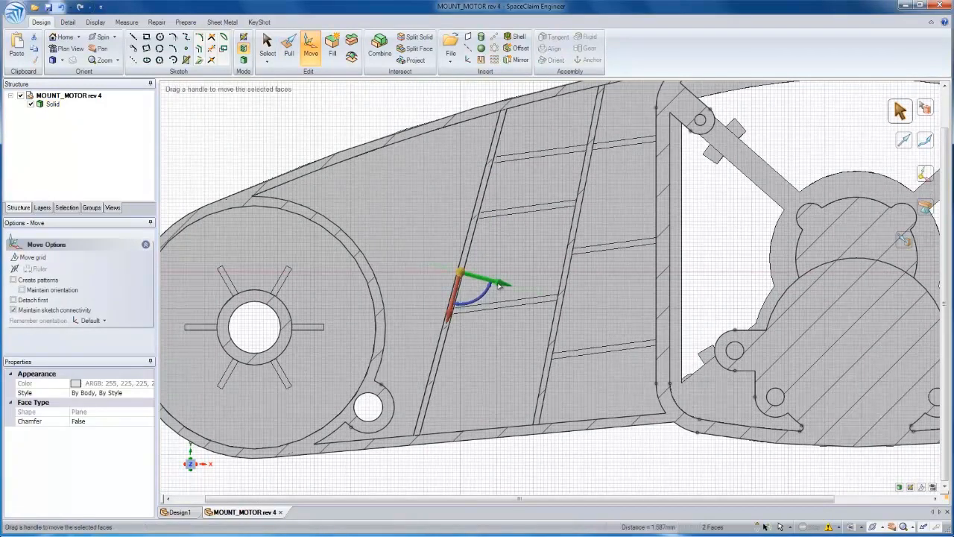
{"action": "left_click_drag", "start_coordinate": [503, 284], "coordinate": [512, 292]}
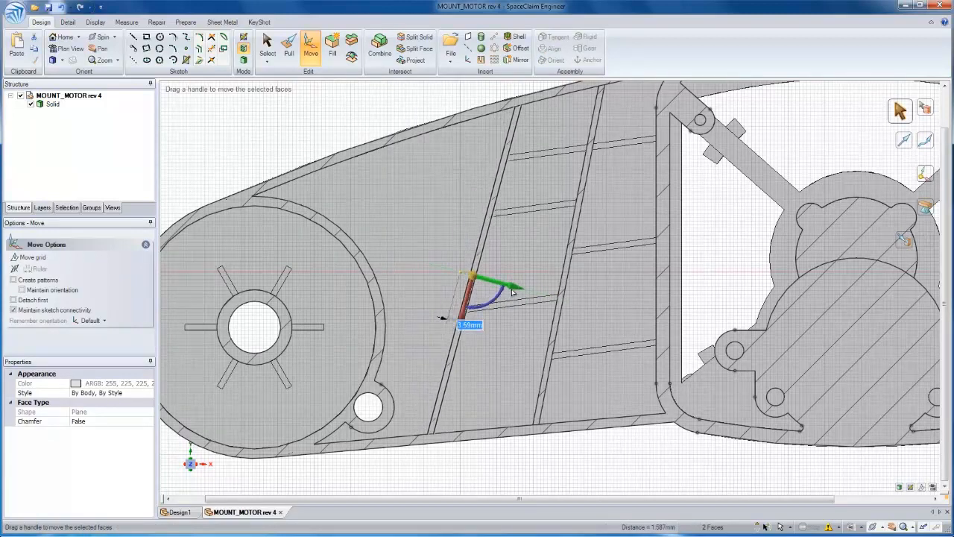
{"action": "key", "text": "Escape"}
{"action": "middle_click_drag", "start_coordinate": [523, 184], "coordinate": [521, 264], "text": "ctrl"}
{"action": "scroll", "coordinate": [521, 265], "scroll_direction": "down", "scroll_amount": 2}
{"action": "left_click", "coordinate": [463, 172]}
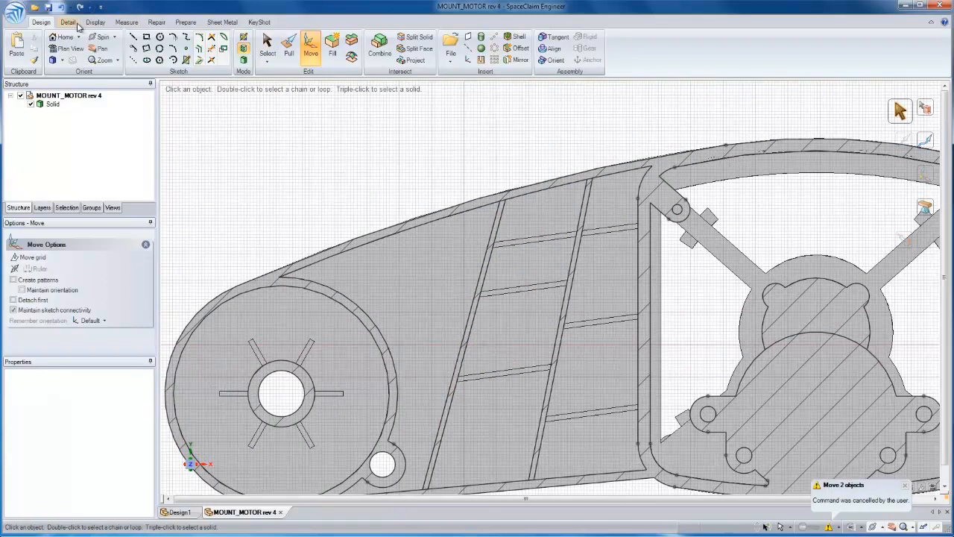
{"action": "left_click", "coordinate": [222, 38]}
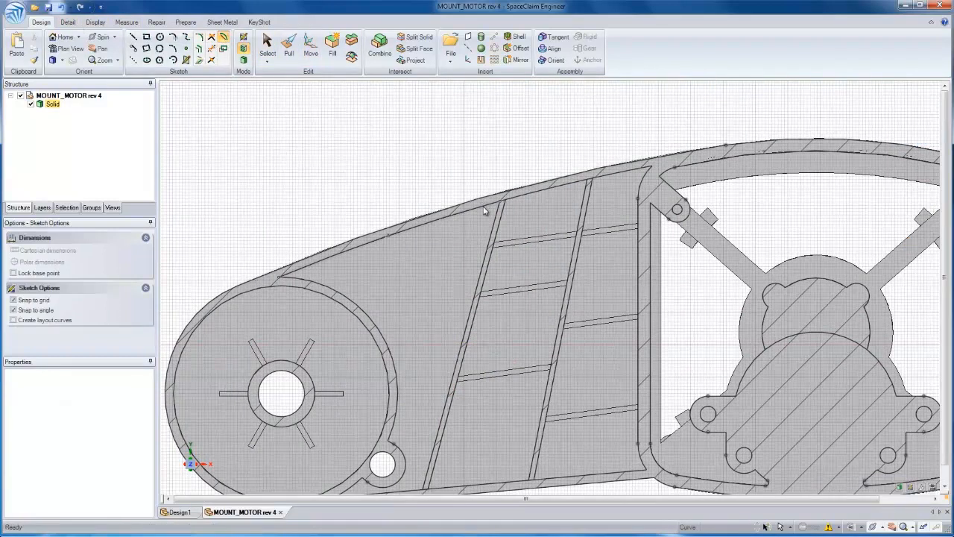
{"action": "middle_click_drag", "start_coordinate": [508, 414], "coordinate": [503, 280], "text": "shift"}
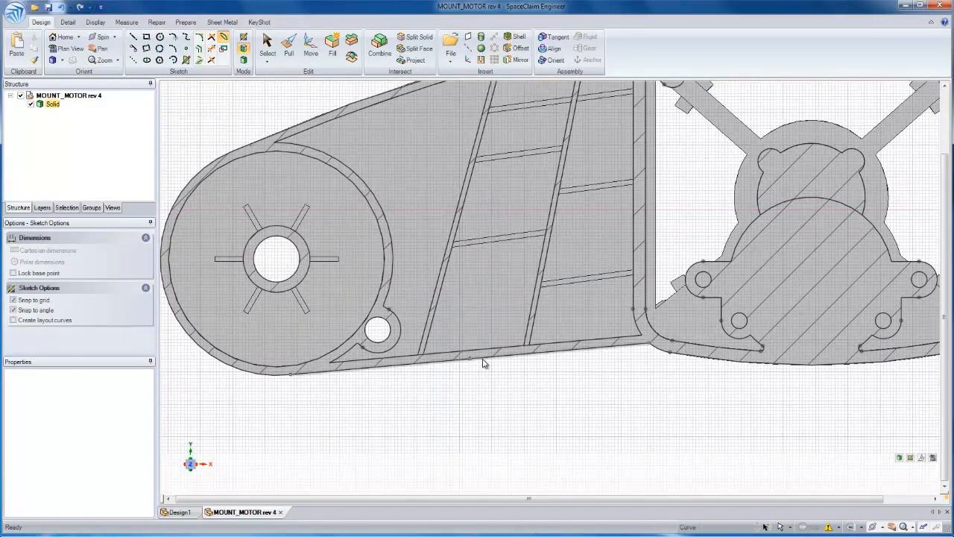
{"action": "key", "text": "d"}
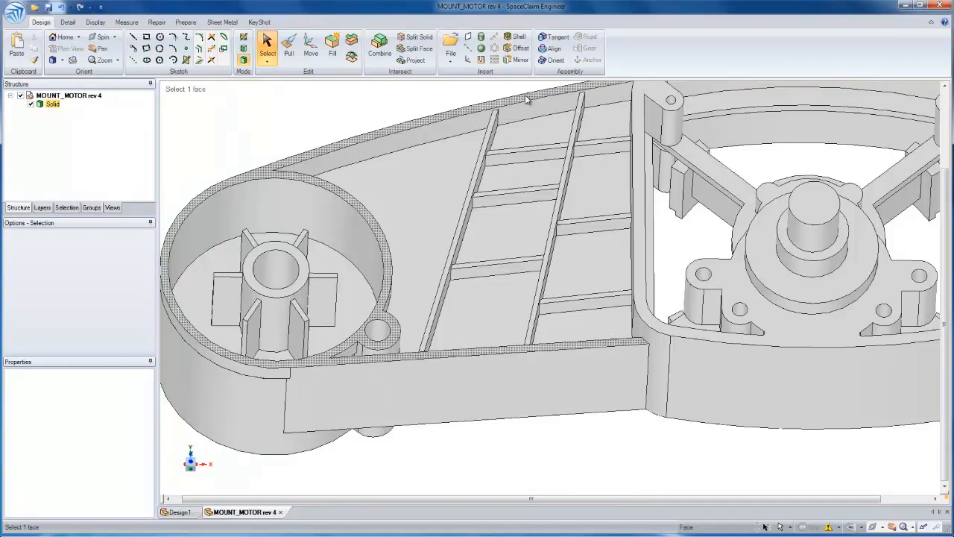
Set up an offset relationship between the outer and inner faces of the mount's straight front wall
{"action": "left_click", "coordinate": [517, 47]}
{"action": "left_click", "coordinate": [483, 364]}
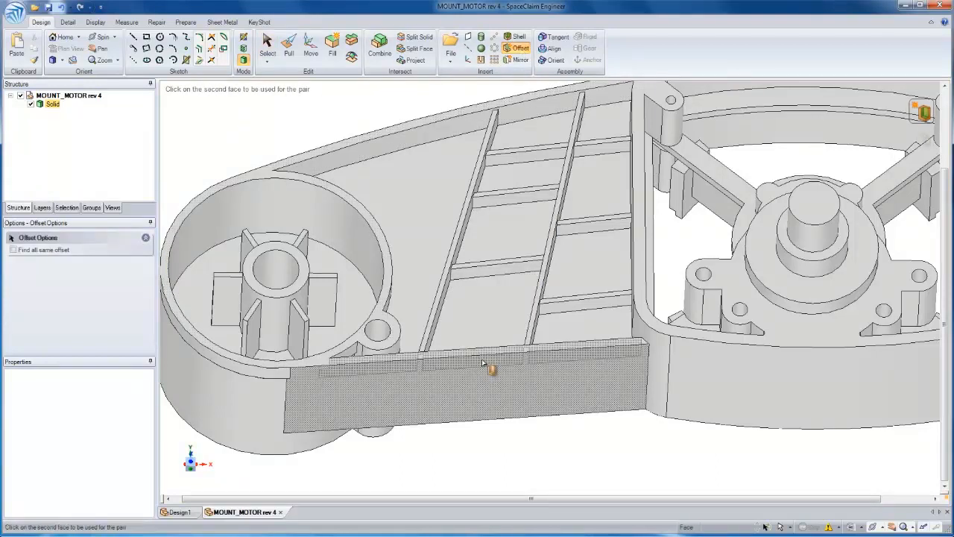
{"action": "left_click", "coordinate": [482, 364]}
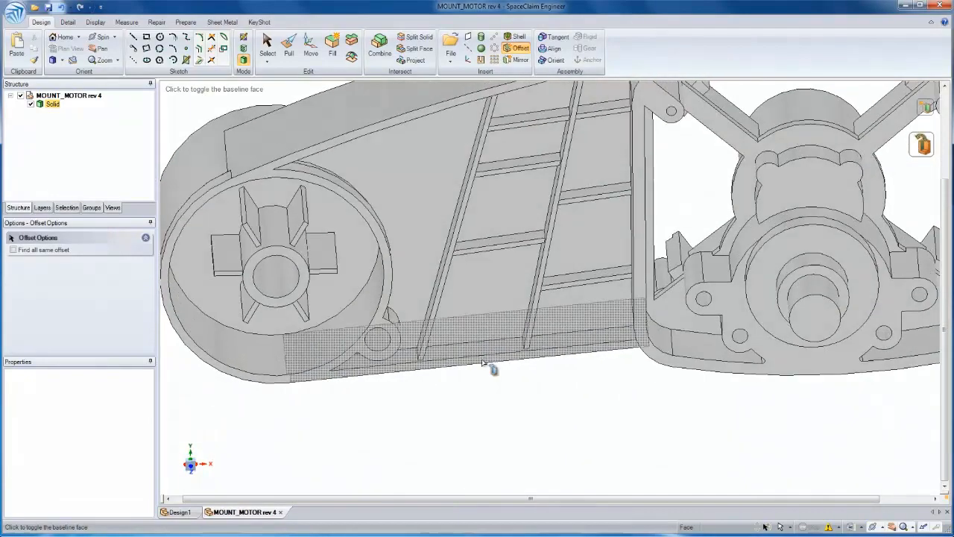
{"action": "key", "text": "Escape"}
Bend the straight front wall's outer edge outward into an arc in section mode and return to the 3D model
{"action": "mouse_move", "coordinate": [504, 362]}
{"action": "middle_mouse_down"}
{"action": "mouse_move", "coordinate": [503, 301]}
{"action": "mouse_move", "coordinate": [482, 366]}
{"action": "mouse_move", "coordinate": [457, 369]}
{"action": "middle_mouse_up"}
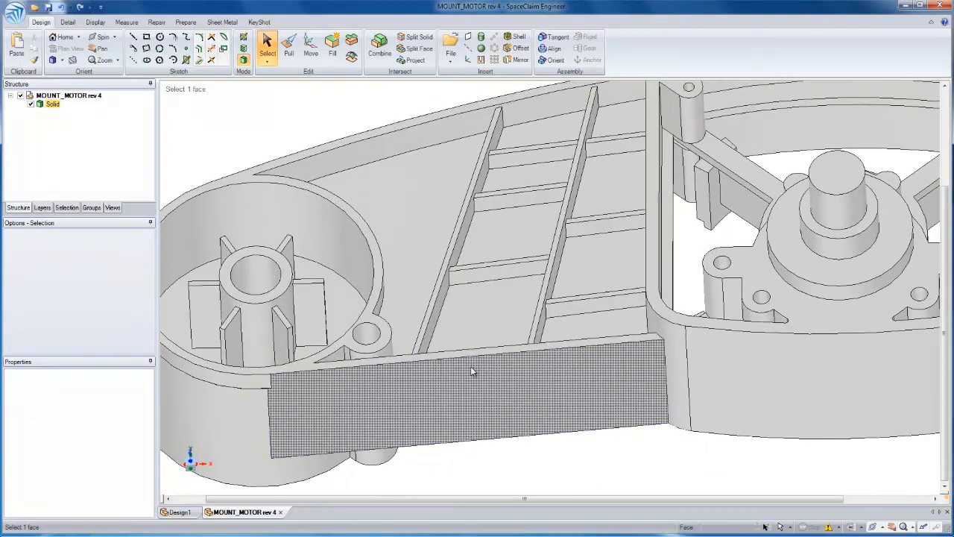
{"action": "left_click", "coordinate": [421, 333]}
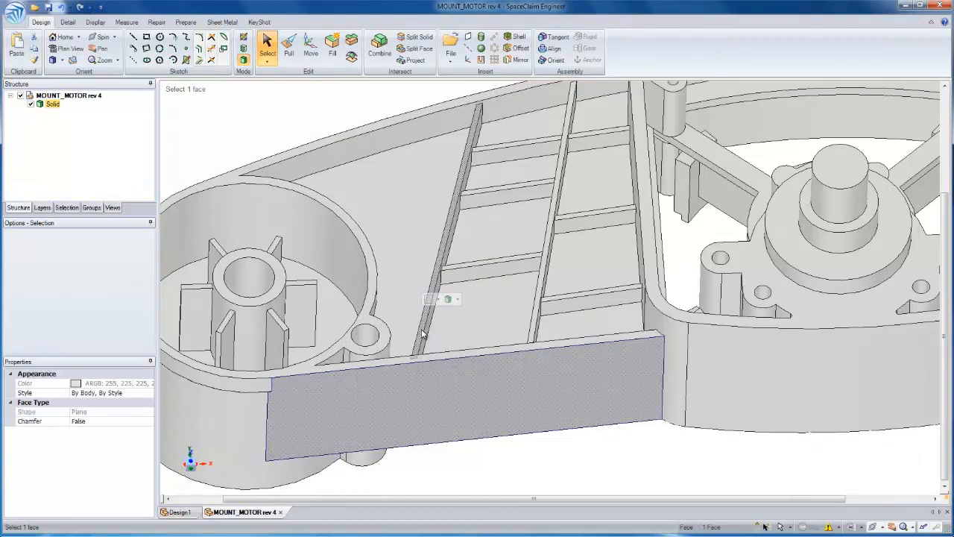
{"action": "key", "text": "x"}
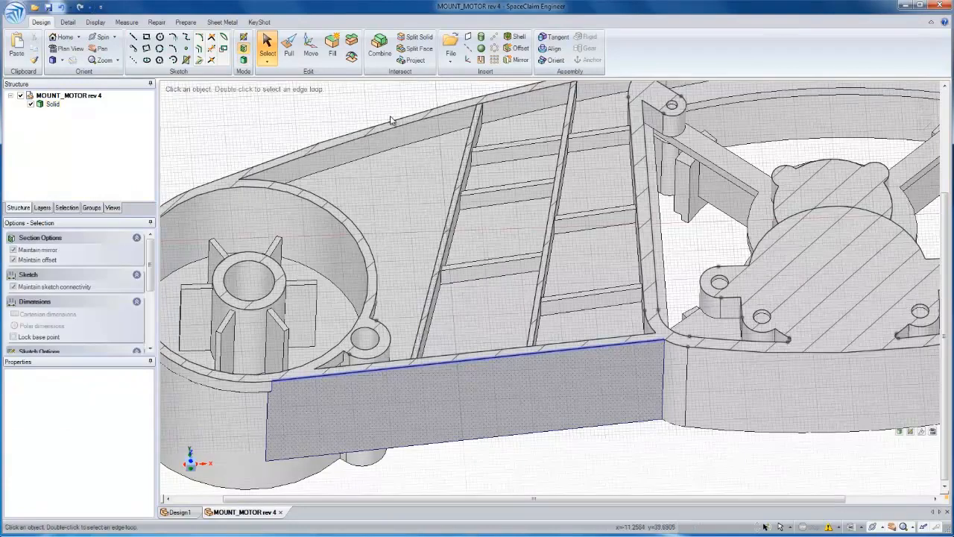
{"action": "left_click", "coordinate": [242, 39]}
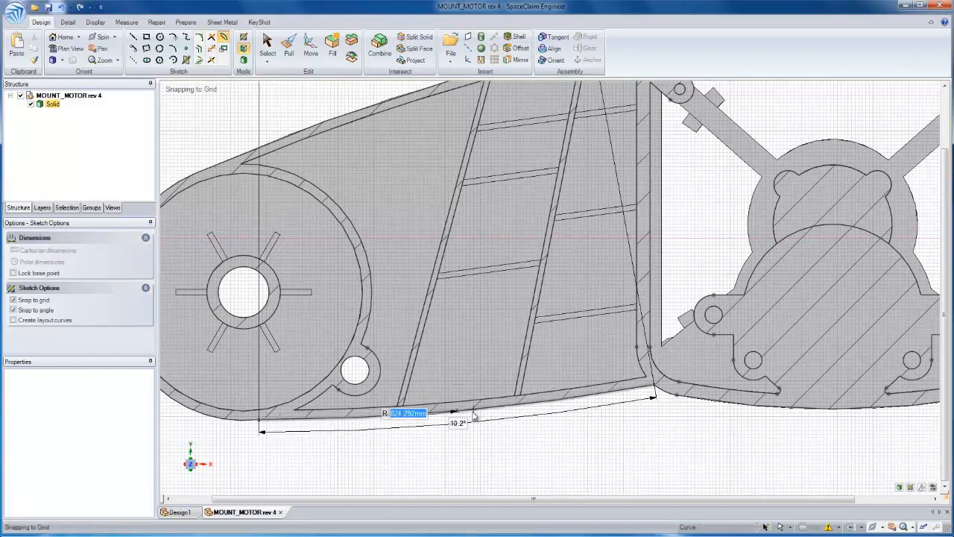
{"action": "left_click", "coordinate": [459, 419]}
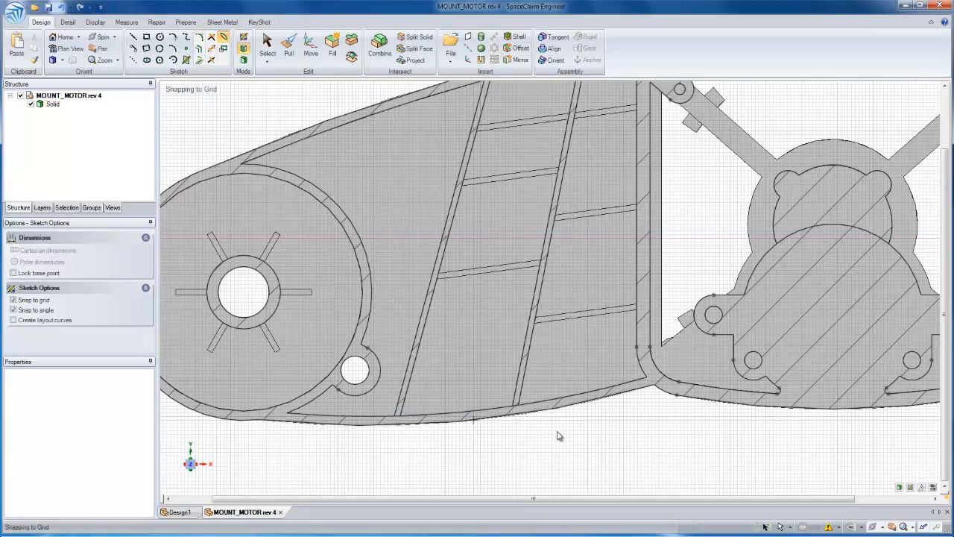
{"action": "key", "text": "Escape"}
{"action": "key", "text": "d"}
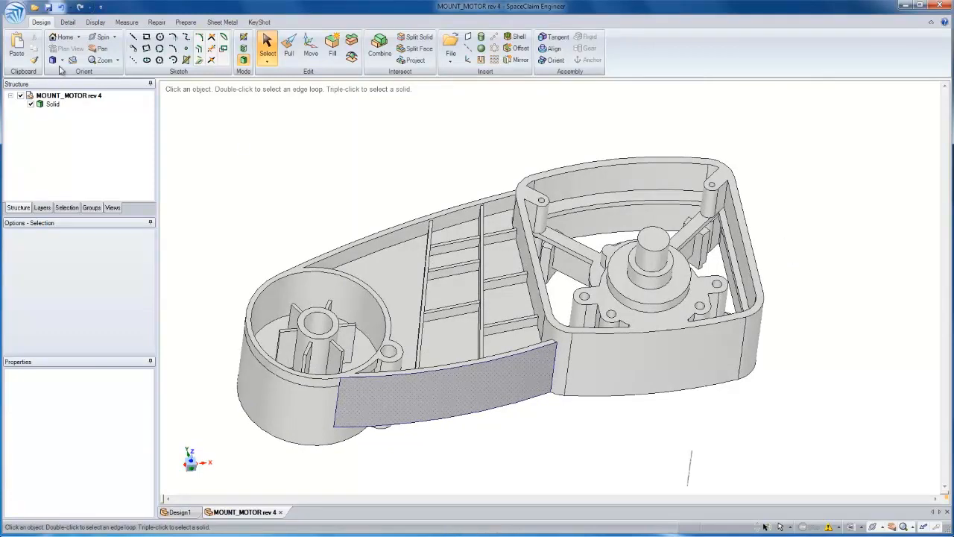
Review the file types available for saving the motor mount, including CATIA V5 Part (*.CATPart), and close the save dialog
{"action": "left_click", "coordinate": [25, 14]}
{"action": "mouse_move", "coordinate": [25, 100]}
{"action": "left_click", "coordinate": [149, 49]}
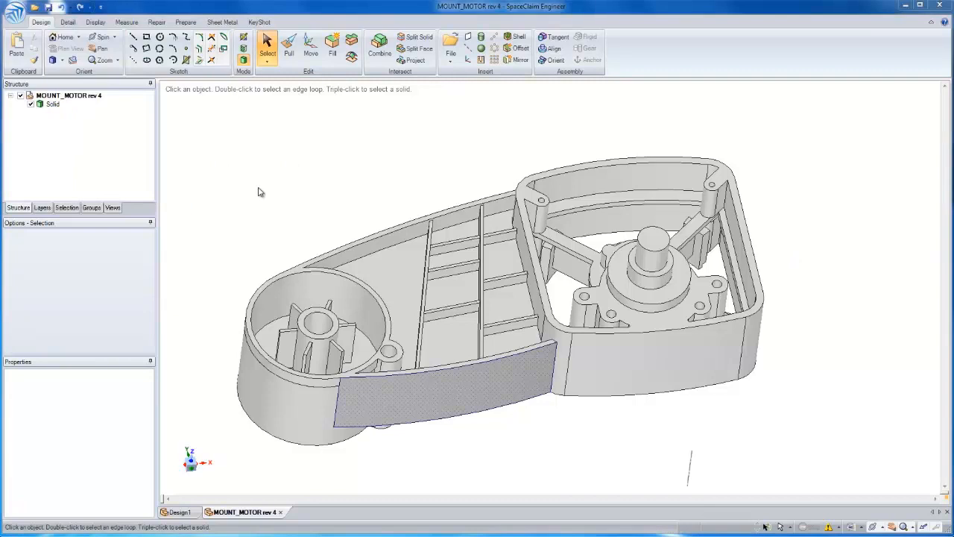
{"action": "left_click", "coordinate": [312, 245]}
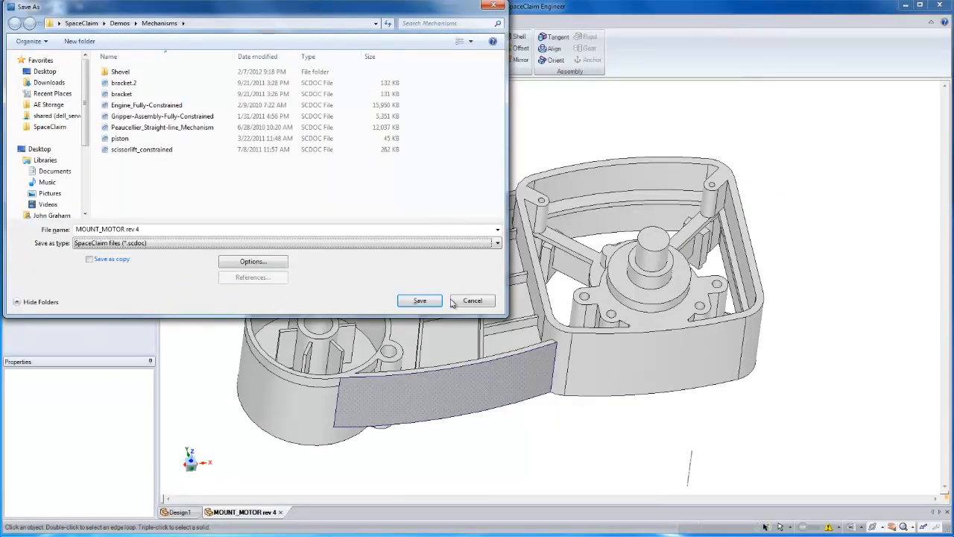
{"action": "left_click", "coordinate": [453, 301]}
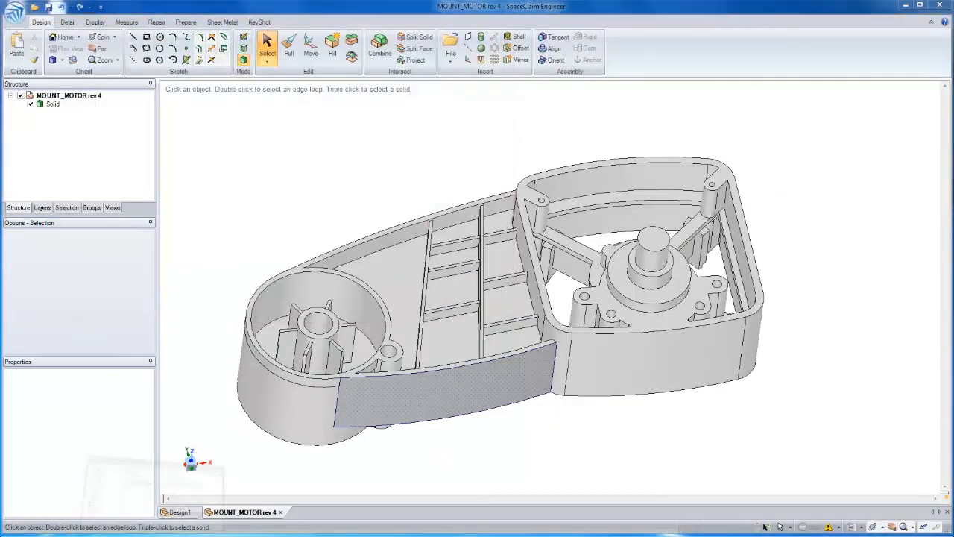
Switch to the CATIA folder in Windows Explorer and open CD391-Hush-Panel.jt in SpaceClaim
{"action": "key", "text": "alt+Tab"}
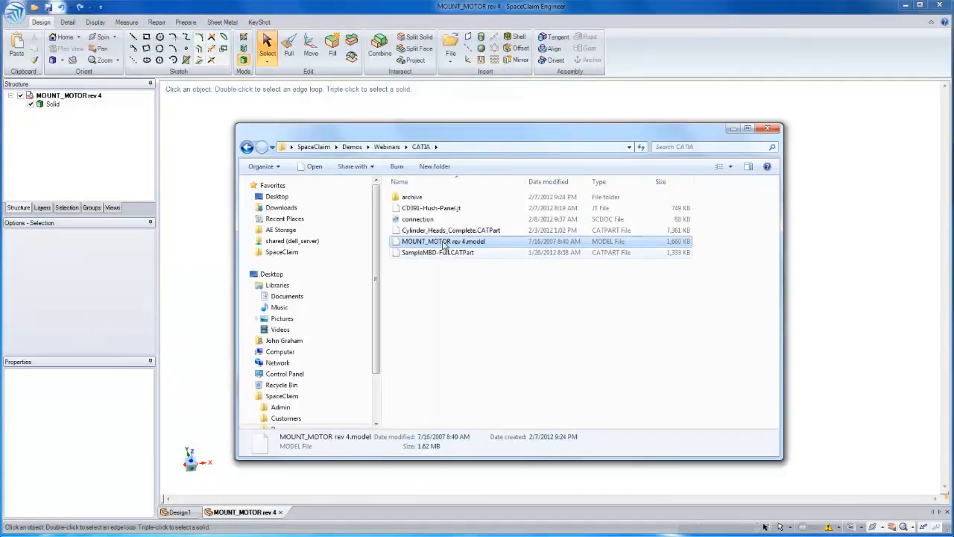
{"action": "left_click", "coordinate": [465, 210]}
{"action": "left_click_drag", "start_coordinate": [466, 211], "coordinate": [645, 73]}
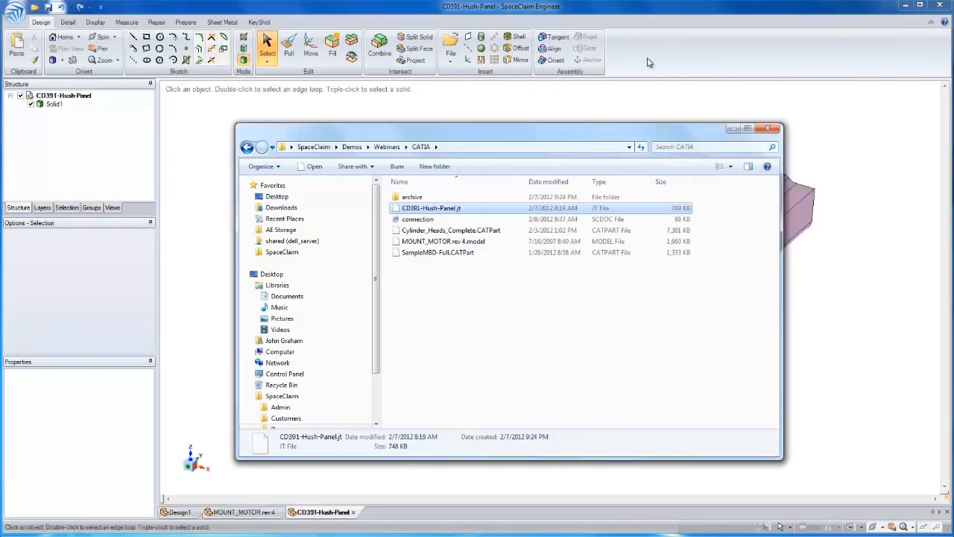
{"action": "left_click", "coordinate": [648, 62]}
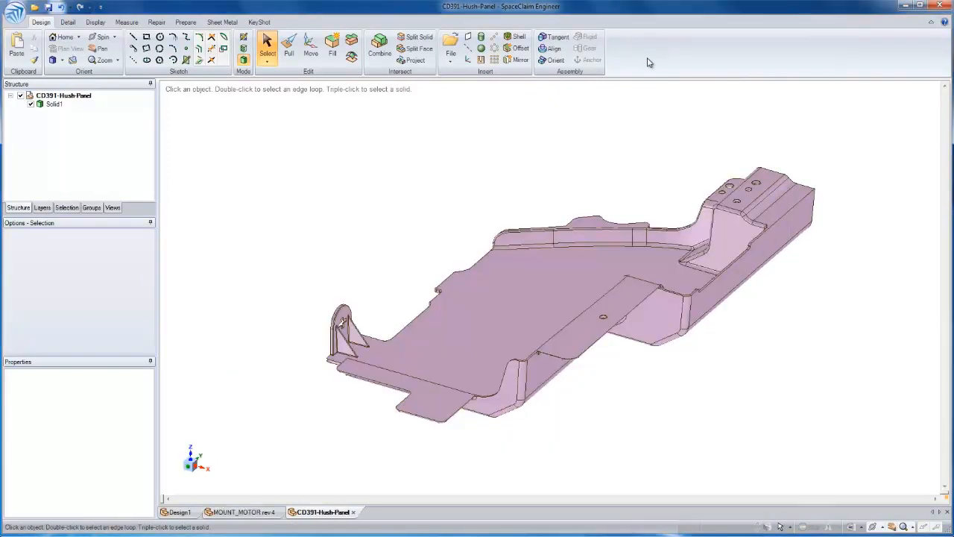
Remove the face colour overrides from the entire hush panel
{"action": "left_click", "coordinate": [485, 313]}
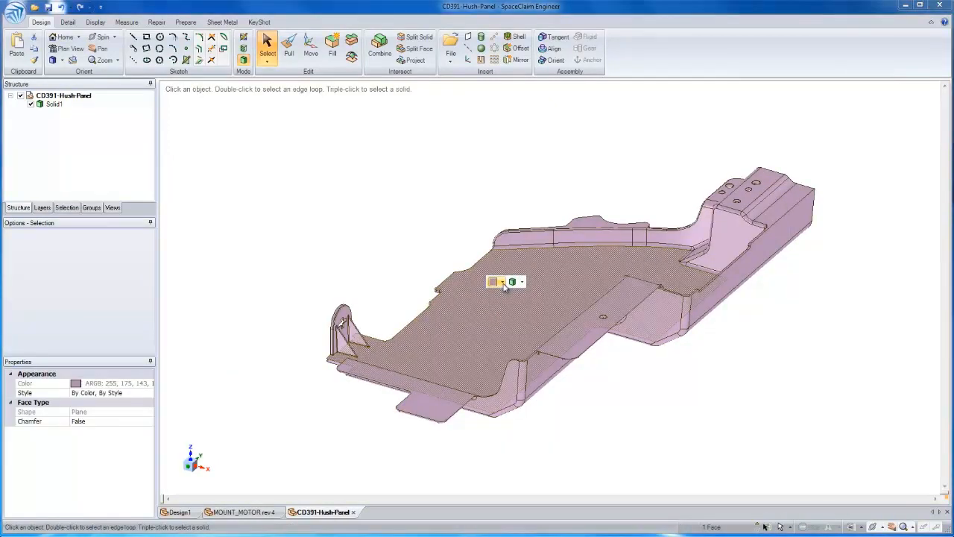
{"action": "left_click", "coordinate": [497, 281]}
{"action": "left_click", "coordinate": [399, 239]}
{"action": "triple_click", "coordinate": [506, 305]}
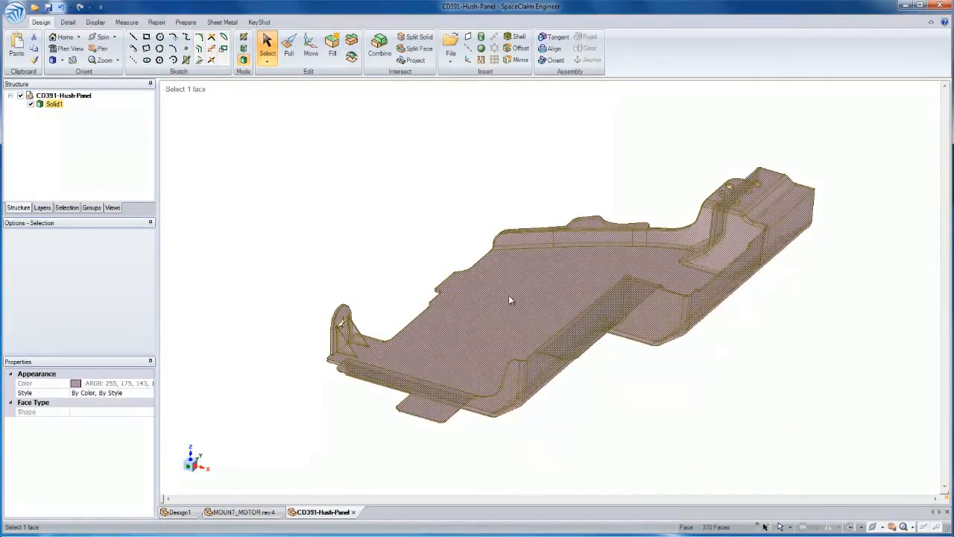
{"action": "left_click", "coordinate": [536, 247]}
{"action": "left_click", "coordinate": [534, 252]}
{"action": "left_click", "coordinate": [536, 250]}
{"action": "left_click", "coordinate": [544, 268]}
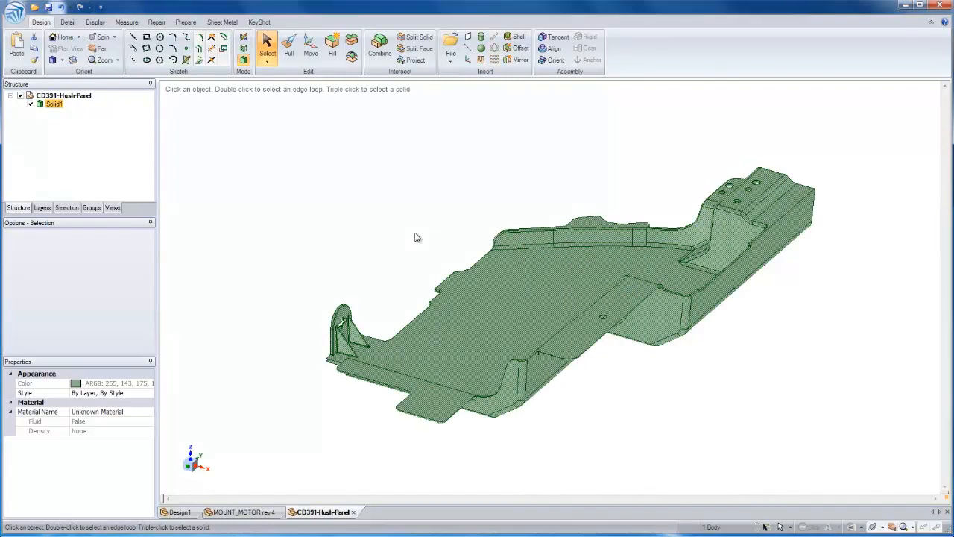
Recolour the whole hush panel body tan
{"action": "left_click", "coordinate": [475, 288]}
{"action": "triple_click", "coordinate": [475, 287]}
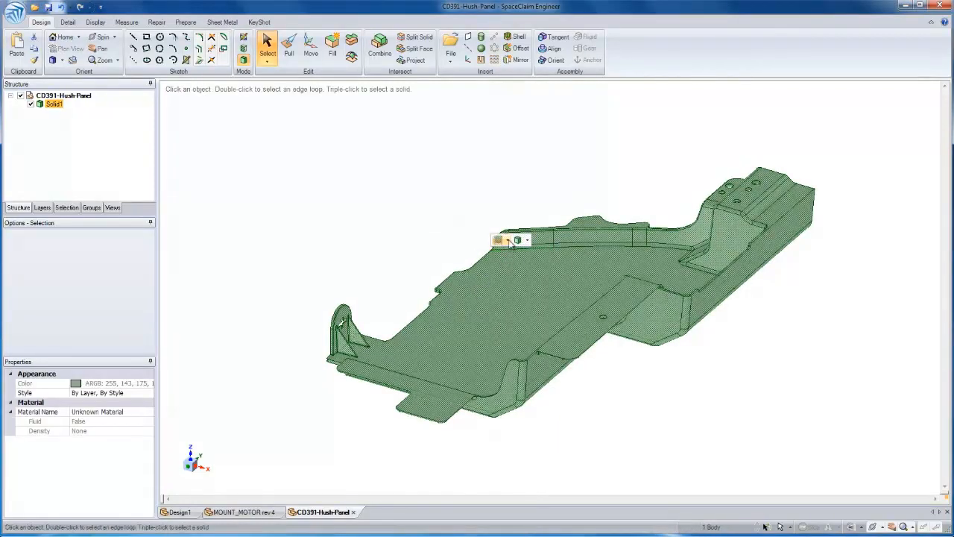
{"action": "left_click", "coordinate": [506, 239]}
{"action": "left_click", "coordinate": [513, 281]}
{"action": "left_click", "coordinate": [418, 247]}
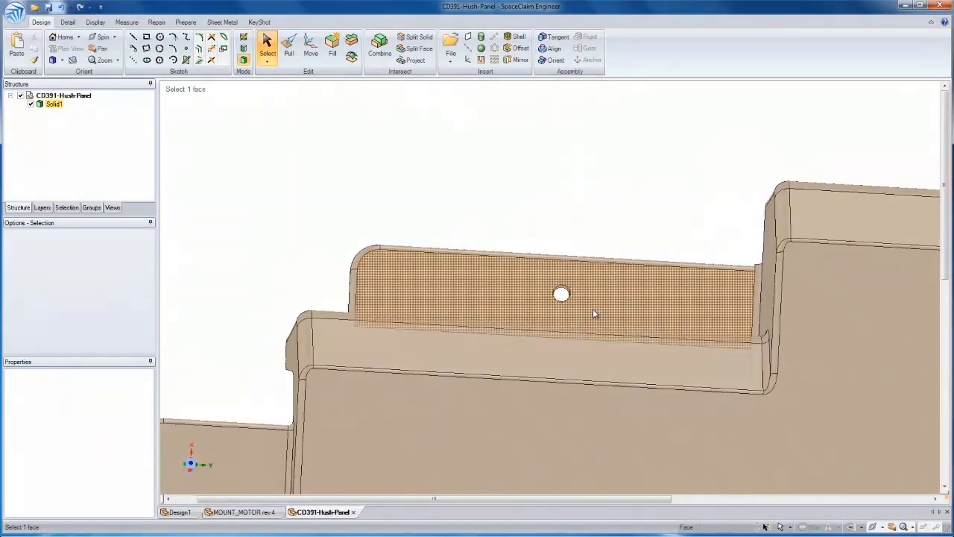
Copy the round hole in the raised flange twice along the flange to make a row of three holes
{"action": "left_click_drag", "start_coordinate": [532, 242], "coordinate": [589, 337]}
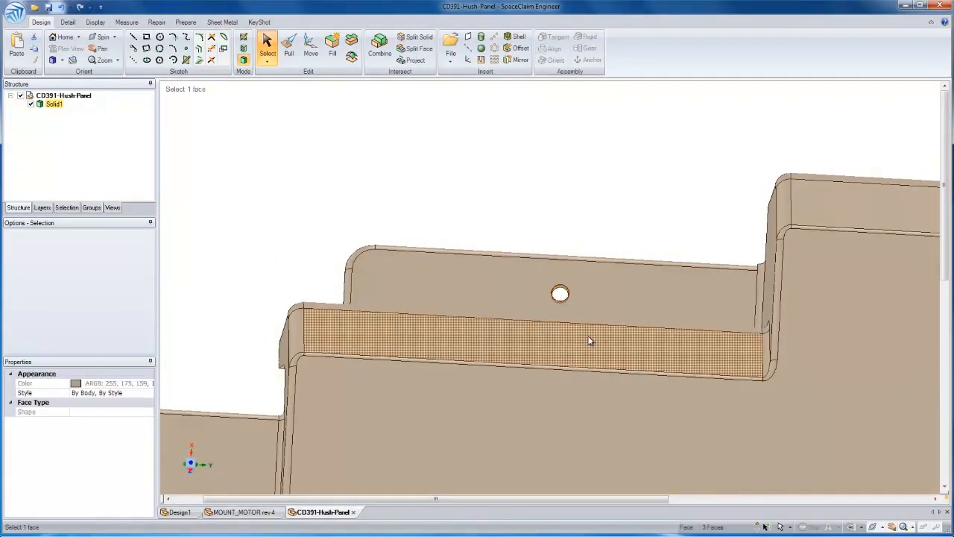
{"action": "key", "text": "m"}
{"action": "left_click", "coordinate": [592, 264]}
{"action": "left_click_drag", "start_coordinate": [493, 295], "coordinate": [631, 301]}
{"action": "key", "text": "Escape"}
{"action": "left_click", "coordinate": [622, 249]}
Move the shallow notch in the long side wall's upper edge about 19.4 mm along the wall
{"action": "middle_click_drag", "start_coordinate": [622, 249], "coordinate": [566, 187]}
{"action": "left_click_drag", "start_coordinate": [835, 247], "coordinate": [845, 246]}
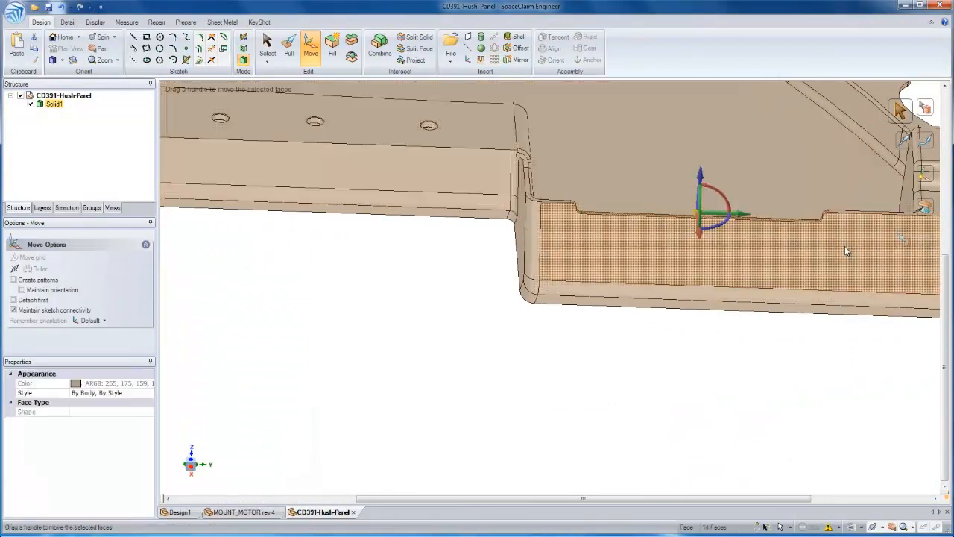
{"action": "left_click_drag", "start_coordinate": [758, 216], "coordinate": [796, 220]}
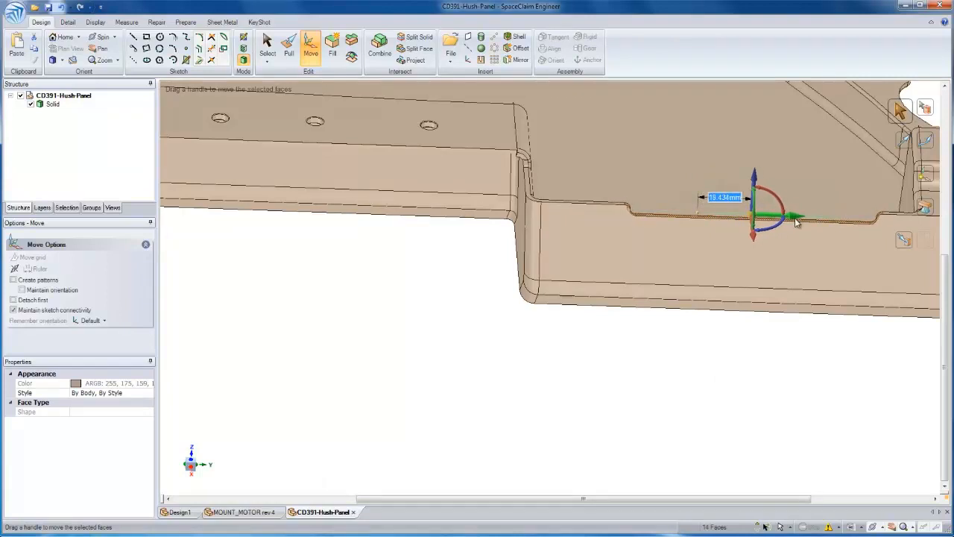
{"action": "left_click", "coordinate": [720, 377]}
{"action": "key", "text": "Escape"}
Undo the last three moves made to the hush panel's flange holes and side wall notch
{"action": "scroll", "coordinate": [724, 355], "scroll_direction": "down", "scroll_amount": 4}
{"action": "scroll", "coordinate": [722, 355], "scroll_direction": "down", "scroll_amount": 3}
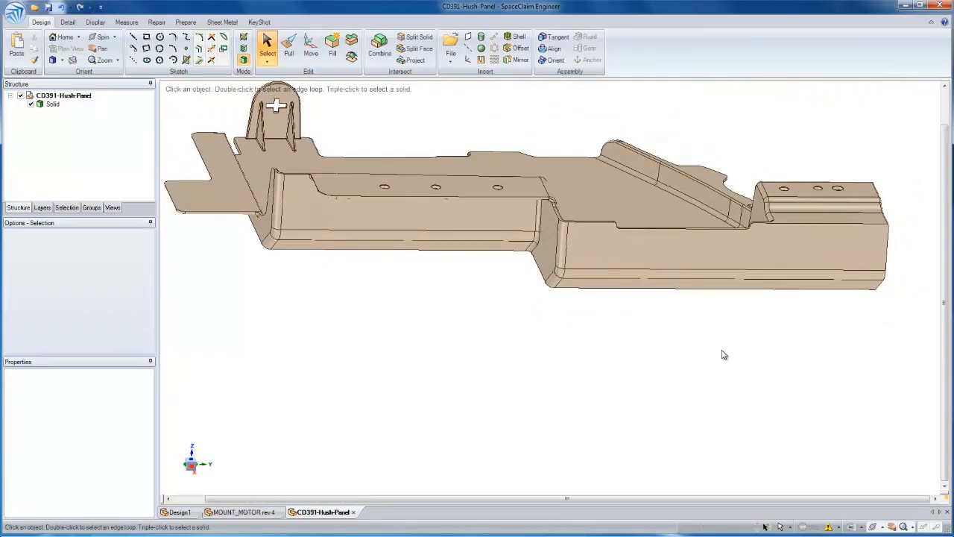
{"action": "middle_click_drag", "start_coordinate": [699, 327], "coordinate": [699, 328]}
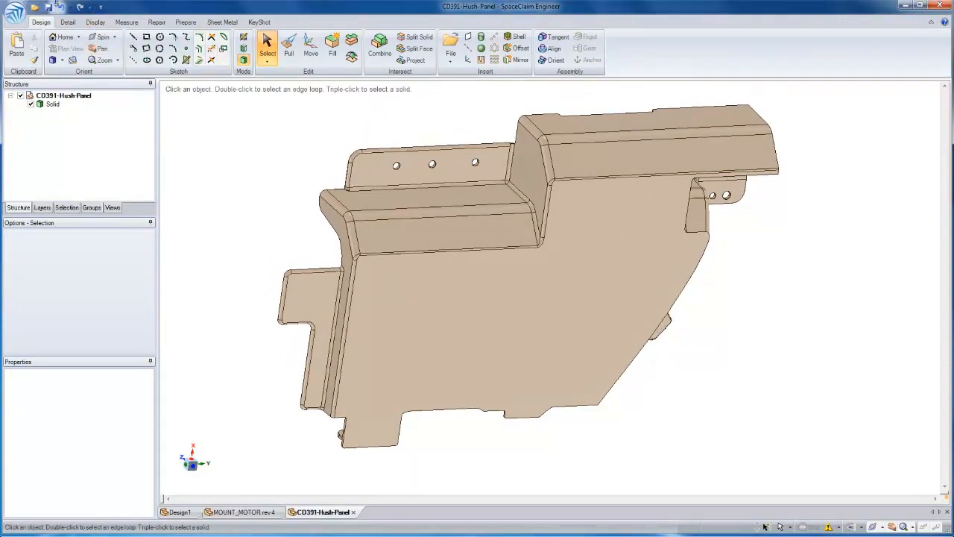
{"action": "left_click", "coordinate": [71, 8]}
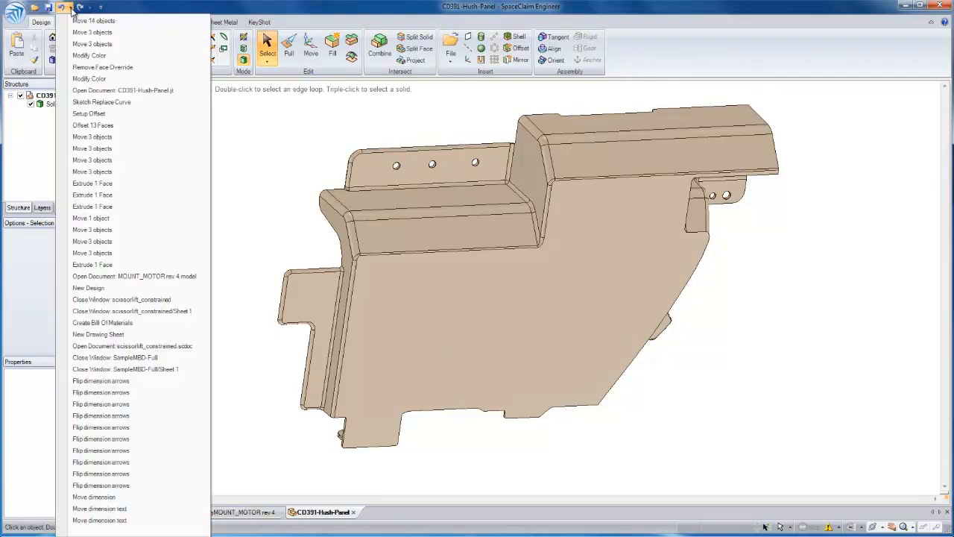
{"action": "left_click", "coordinate": [92, 44]}
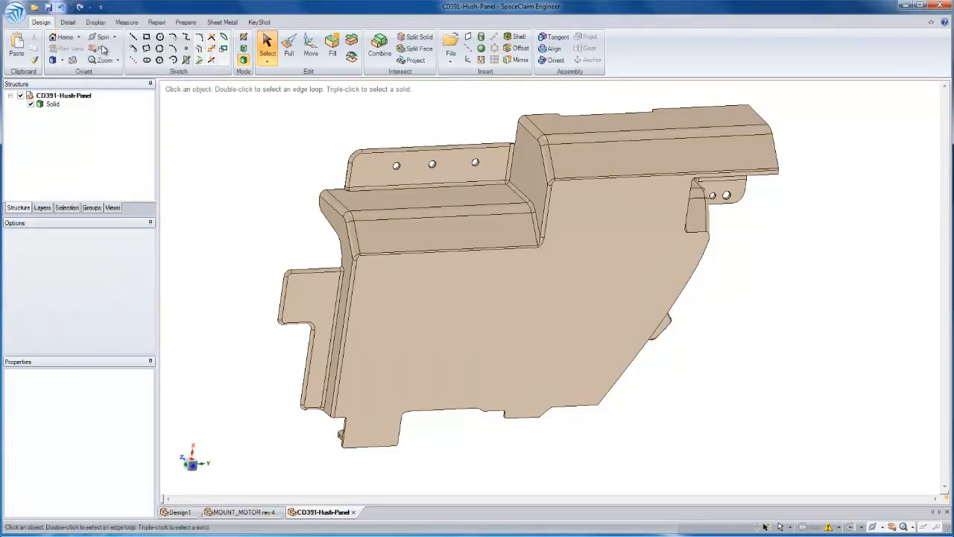
{"action": "left_click", "coordinate": [375, 173]}
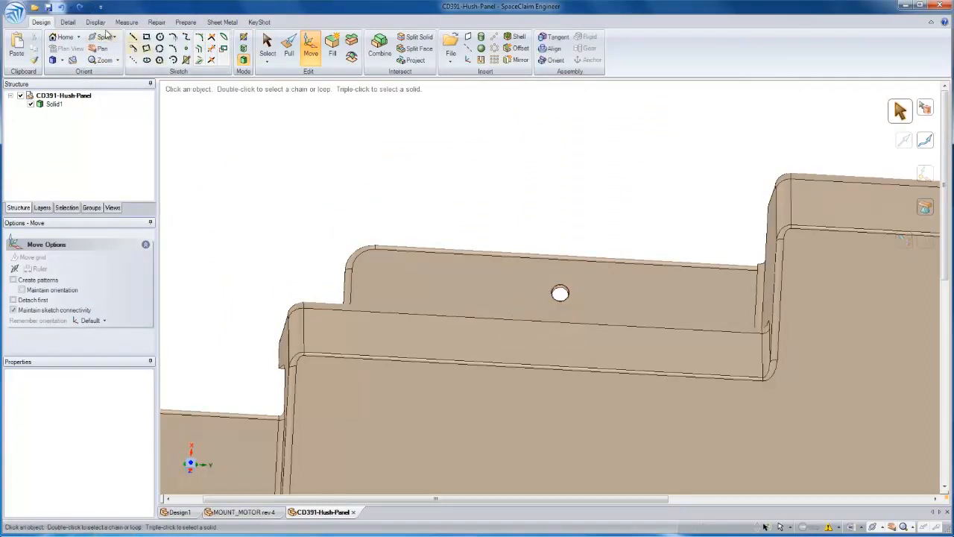
Save the hush panel as the SpaceClaim file CD391-Hush-Panel in the Demos > Webinars > CATIA folder
{"action": "left_click", "coordinate": [48, 9]}
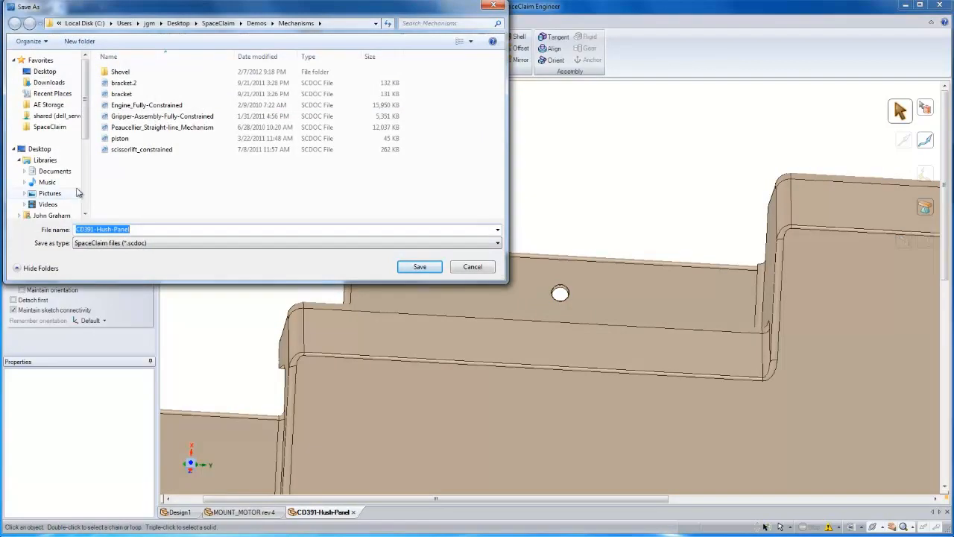
{"action": "scroll", "coordinate": [71, 158], "scroll_direction": "down", "scroll_amount": 4}
{"action": "left_click", "coordinate": [49, 133]}
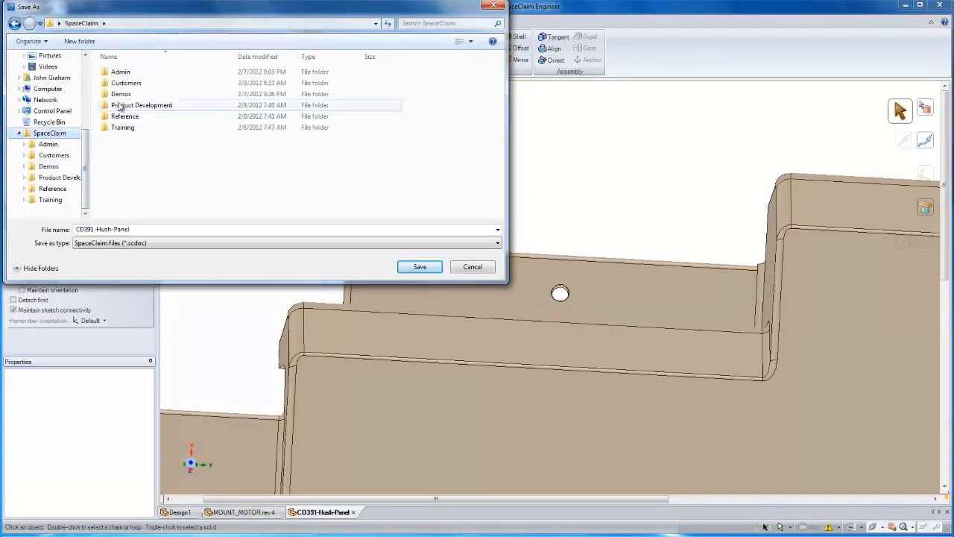
{"action": "double_click", "coordinate": [121, 94]}
{"action": "double_click", "coordinate": [124, 203]}
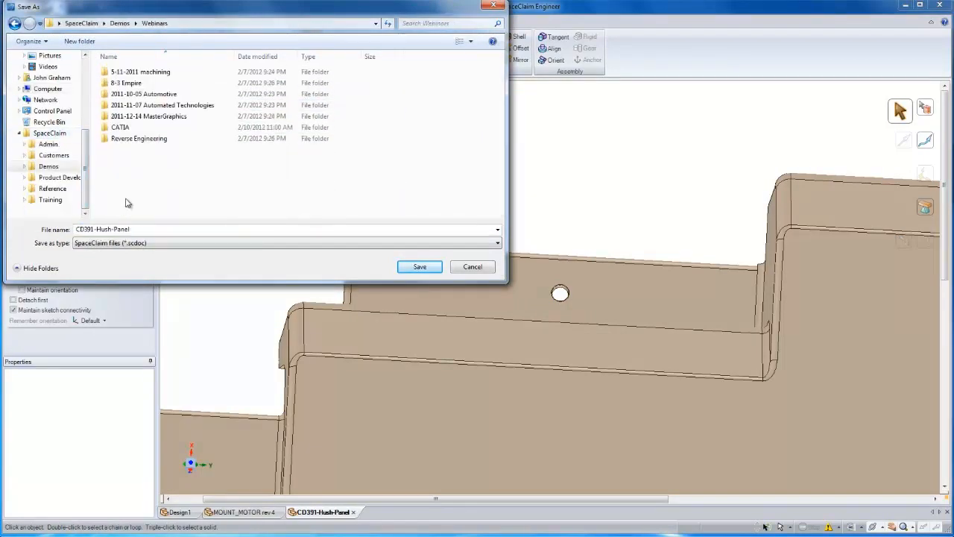
{"action": "left_click", "coordinate": [412, 268]}
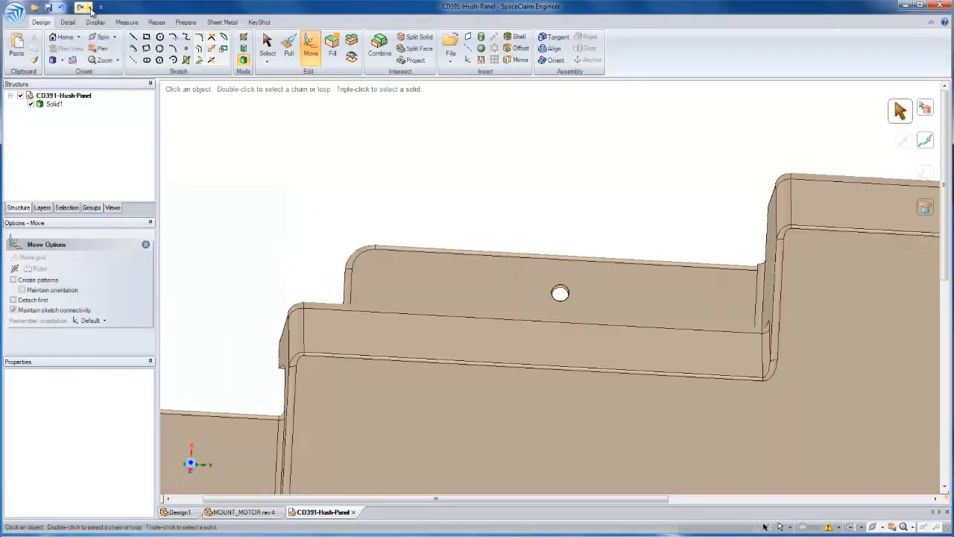
Redo the undone moves of the hush panel's flange holes and side wall notch
{"action": "left_click", "coordinate": [89, 9]}
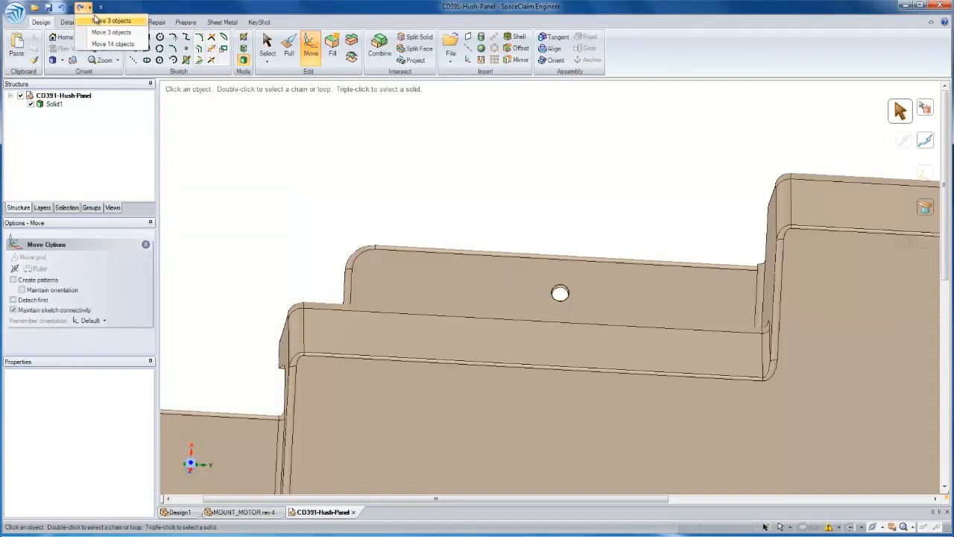
{"action": "left_click", "coordinate": [99, 21]}
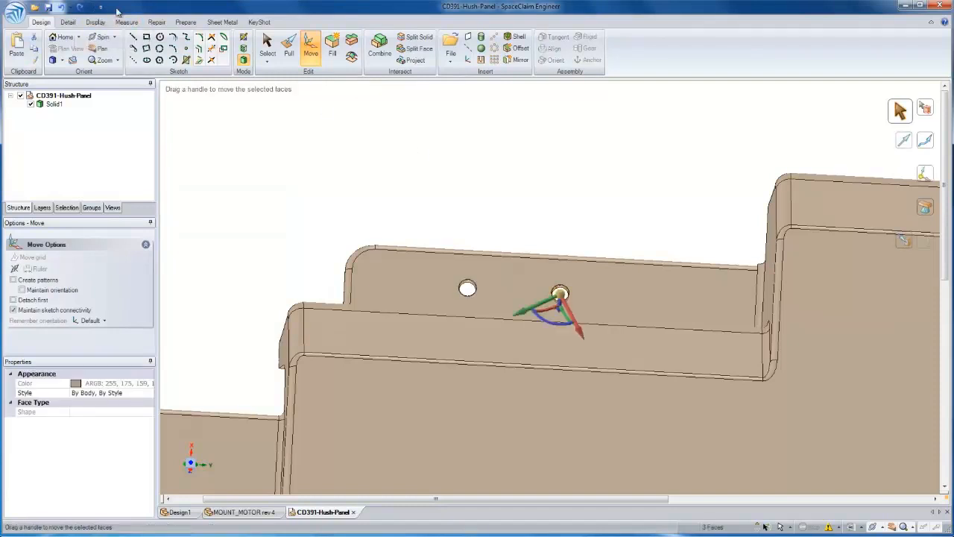
{"action": "left_click", "coordinate": [89, 8]}
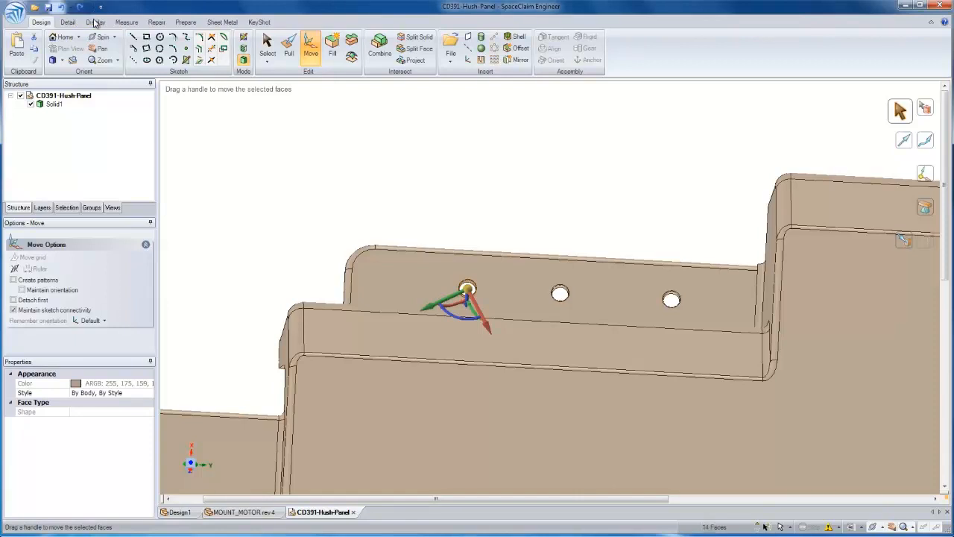
{"action": "left_click", "coordinate": [94, 22]}
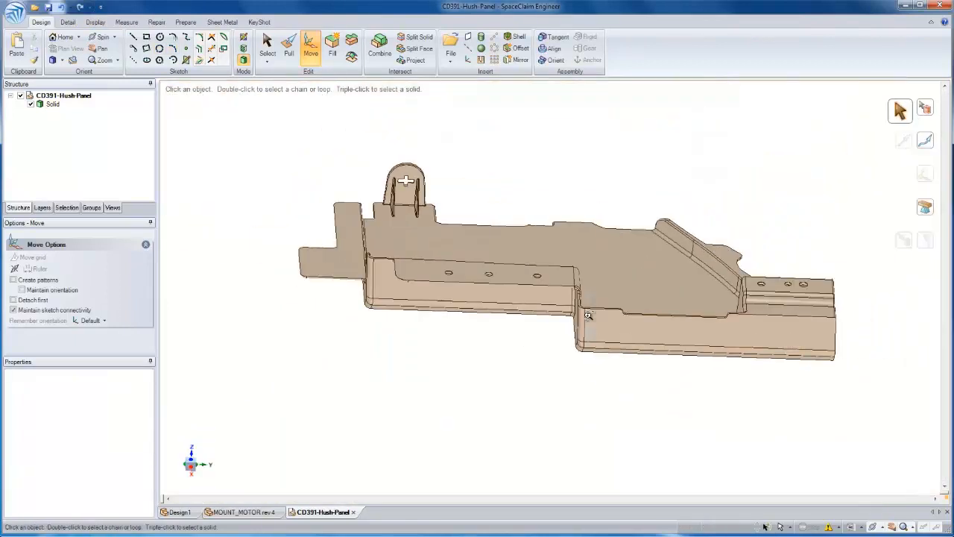
Insert a plane from the panel's large flat face and reposition it upright across the base of the ribbed end tab
{"action": "scroll", "coordinate": [491, 277], "scroll_direction": "up", "scroll_amount": 3}
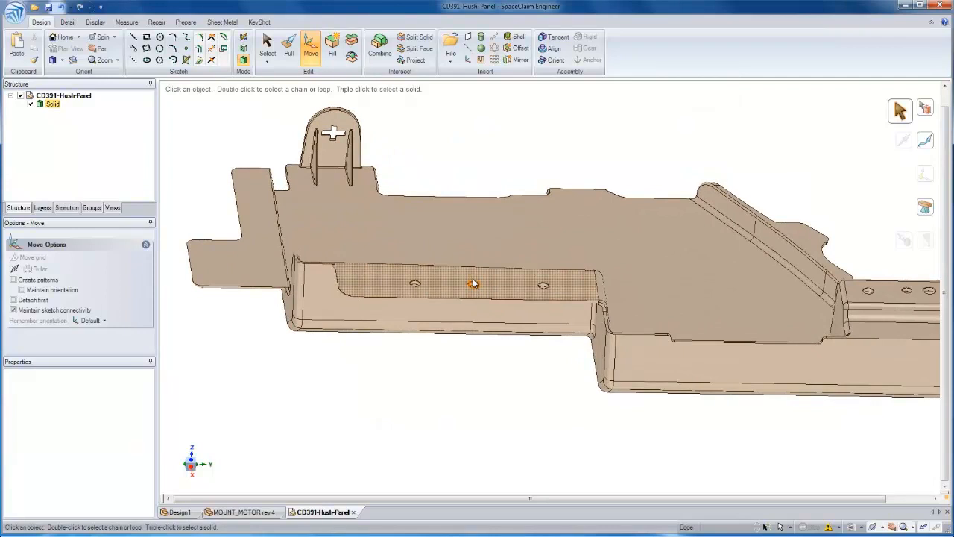
{"action": "scroll", "coordinate": [475, 283], "scroll_direction": "up", "scroll_amount": 1}
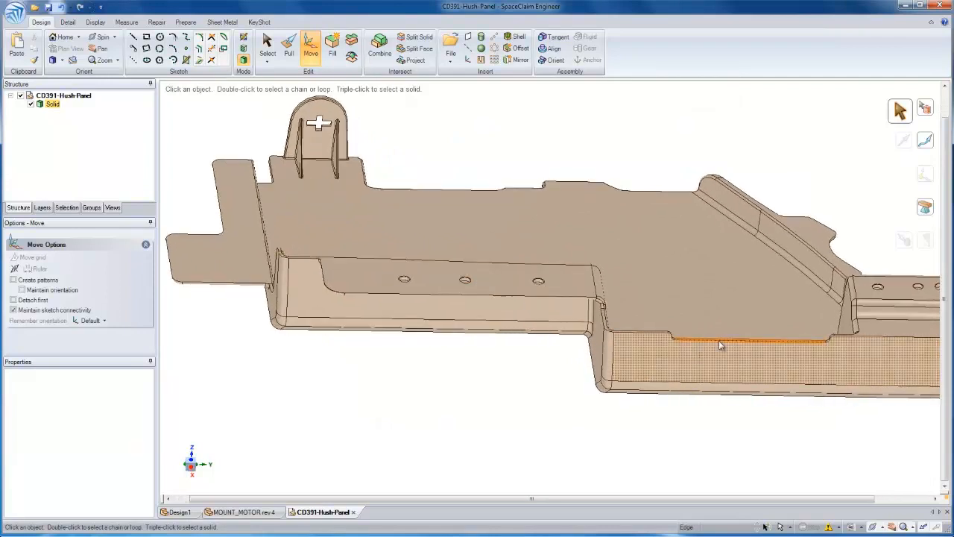
{"action": "middle_click_drag", "start_coordinate": [706, 342], "coordinate": [360, 228]}
{"action": "scroll", "coordinate": [360, 228], "scroll_direction": "up", "scroll_amount": 3}
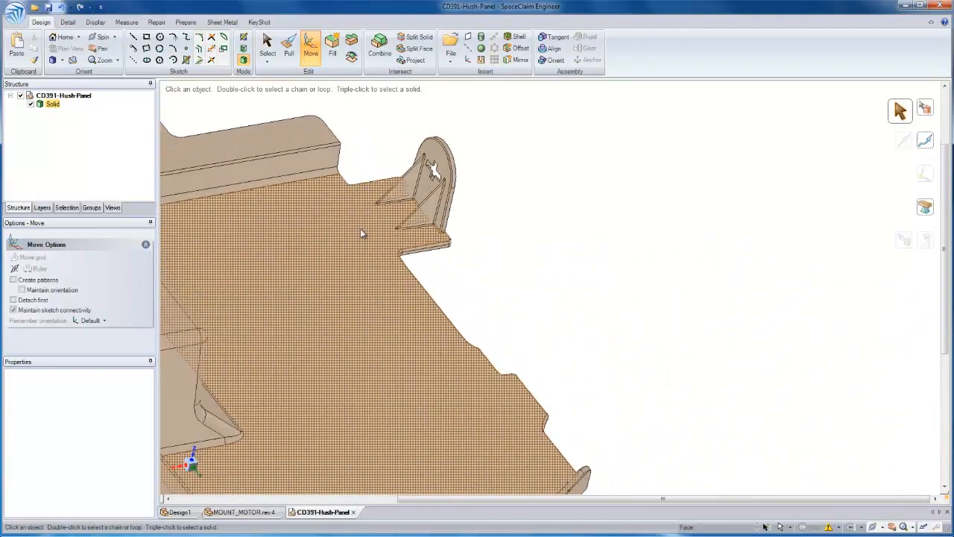
{"action": "left_click", "coordinate": [360, 228]}
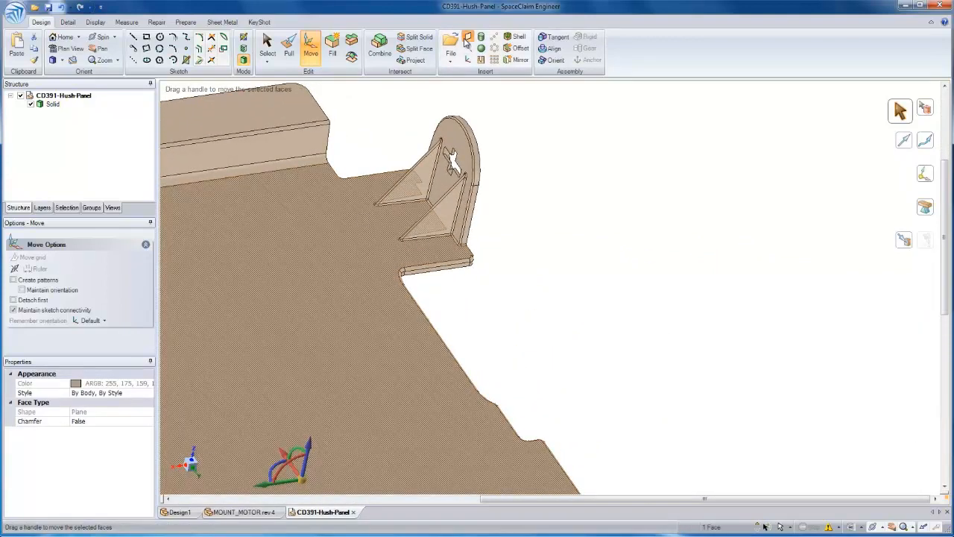
{"action": "left_click", "coordinate": [466, 38]}
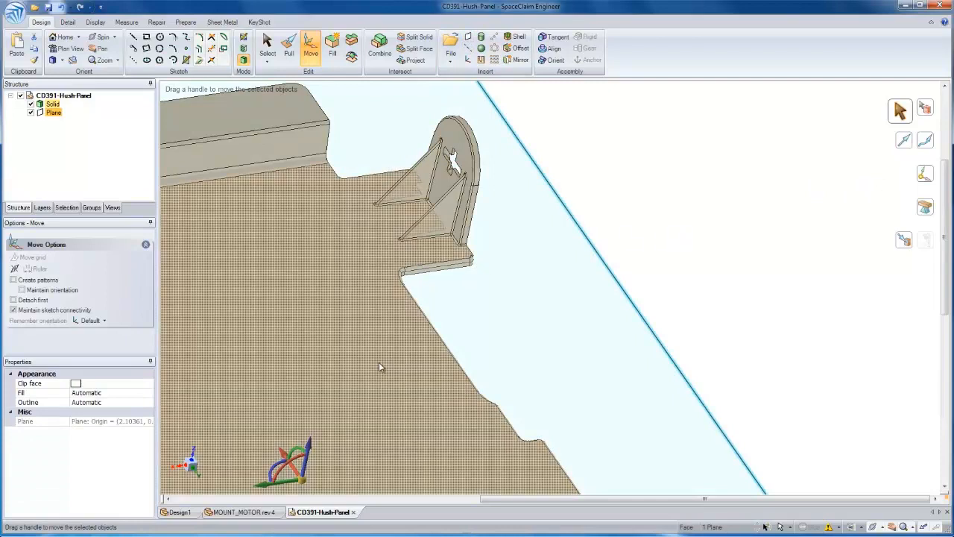
{"action": "left_click_drag", "start_coordinate": [288, 460], "coordinate": [567, 396]}
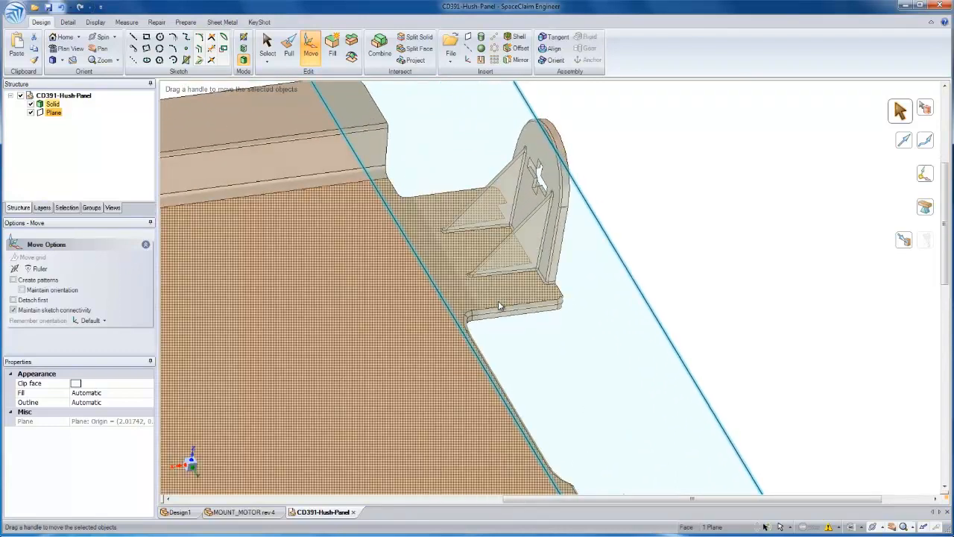
{"action": "left_click", "coordinate": [660, 230]}
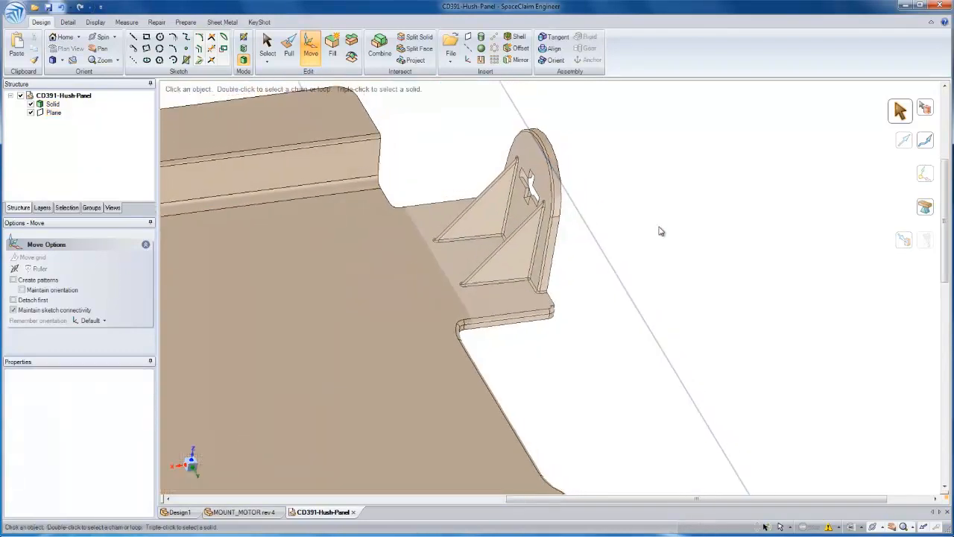
Split the hush panel body with the new plane using Combine, keeping all the resulting solids
{"action": "left_click", "coordinate": [380, 46]}
{"action": "left_click", "coordinate": [271, 192]}
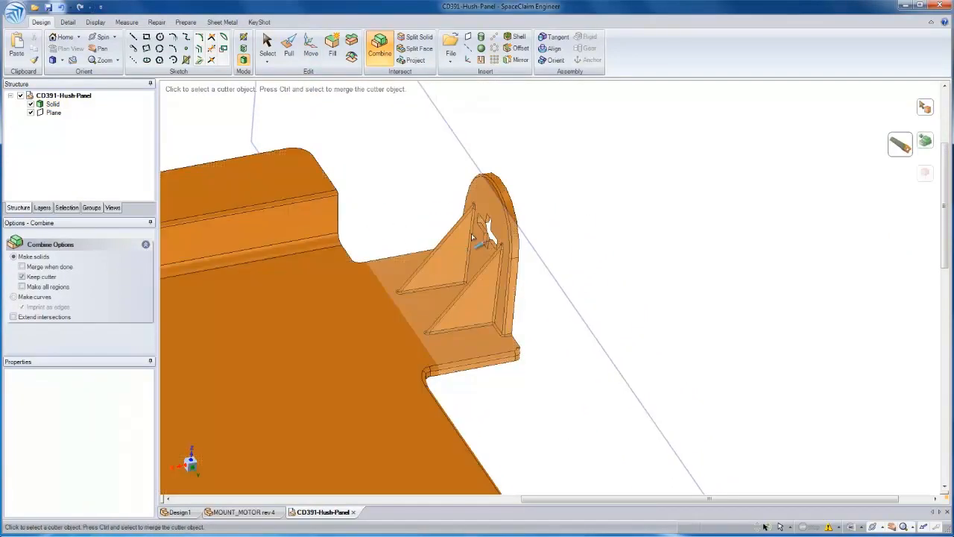
{"action": "left_click", "coordinate": [475, 162]}
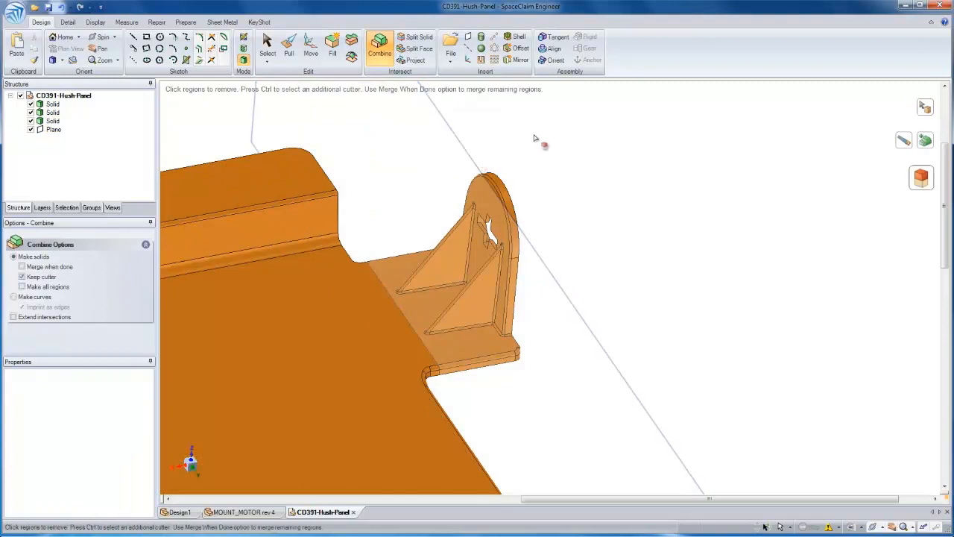
{"action": "key", "text": "Escape"}
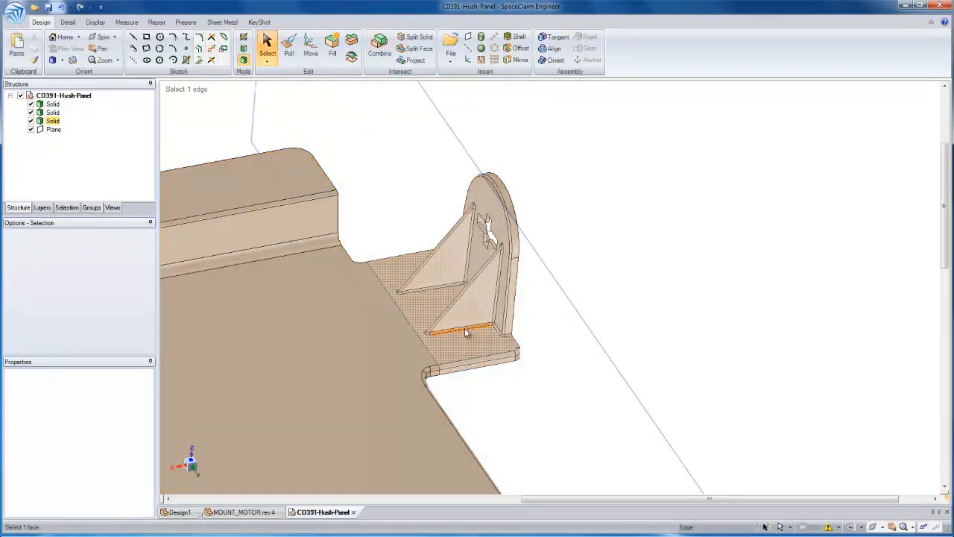
Move the separated ribbed tab 30 mm outward from the panel and 5 mm sideways along the cut edge
{"action": "left_click", "coordinate": [463, 337]}
{"action": "key", "text": "m"}
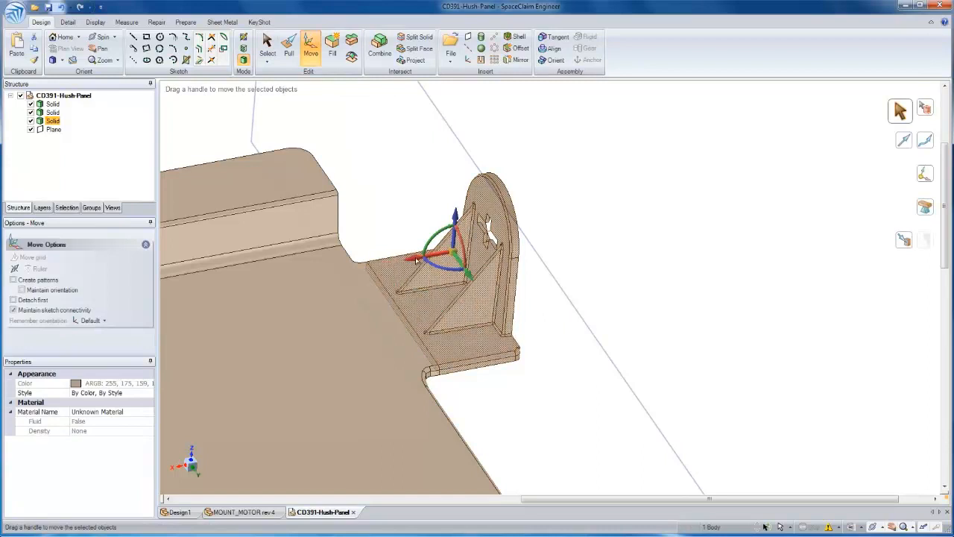
{"action": "left_click_drag", "start_coordinate": [416, 259], "coordinate": [508, 247]}
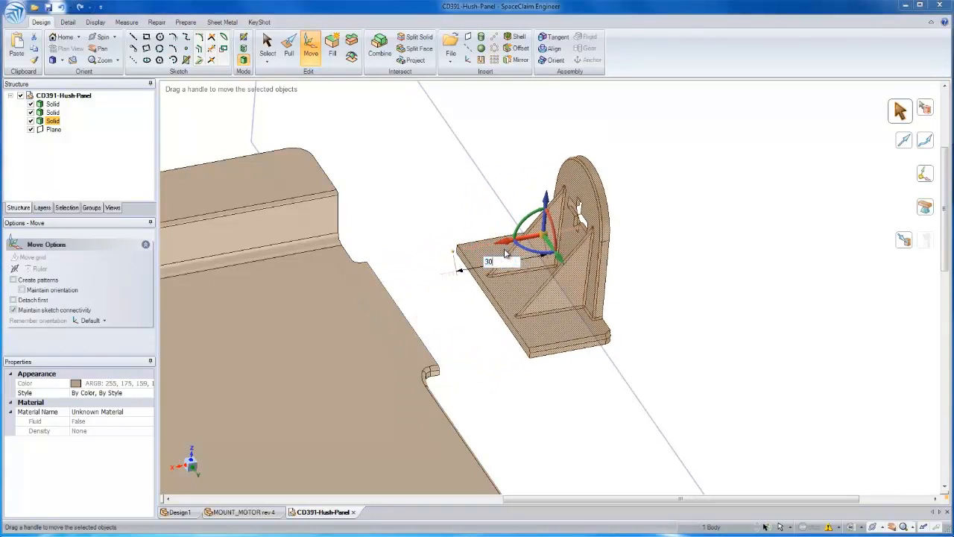
{"action": "key", "text": "Return"}
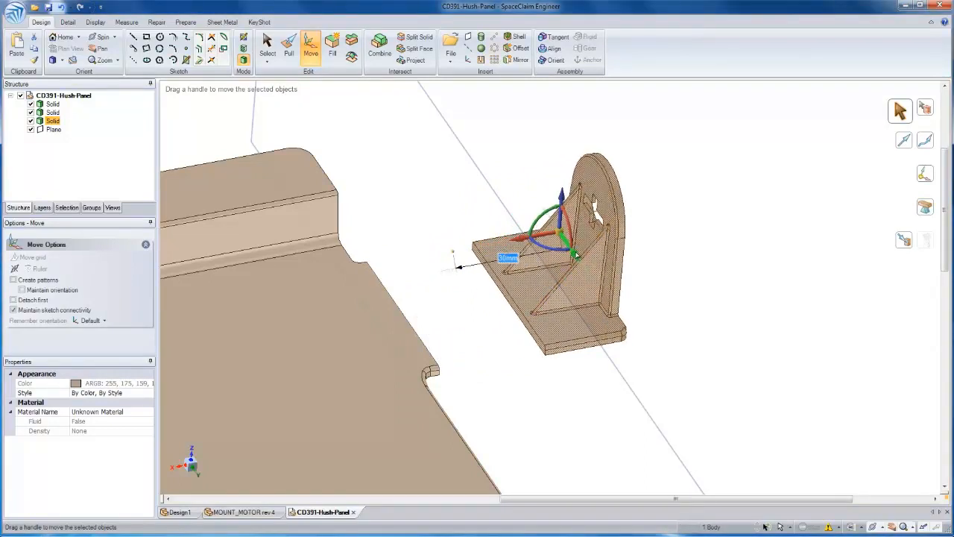
{"action": "left_click_drag", "start_coordinate": [576, 256], "coordinate": [586, 266]}
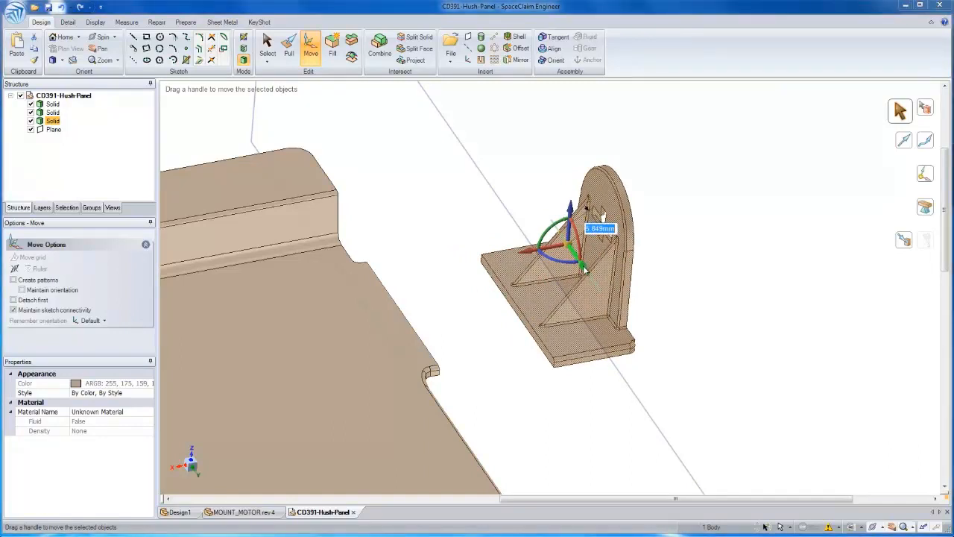
{"action": "type", "text": "5"}
{"action": "key", "text": "Return"}
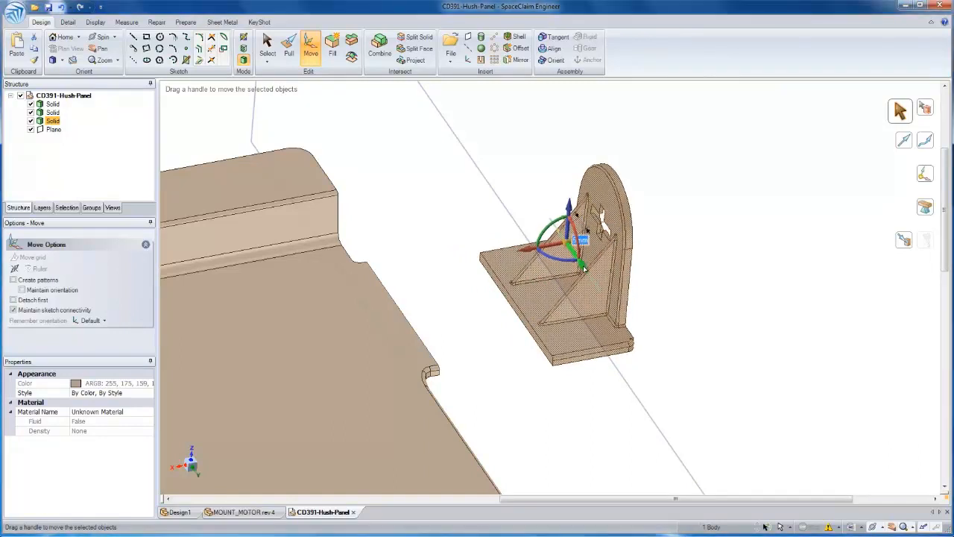
{"action": "left_click", "coordinate": [638, 337]}
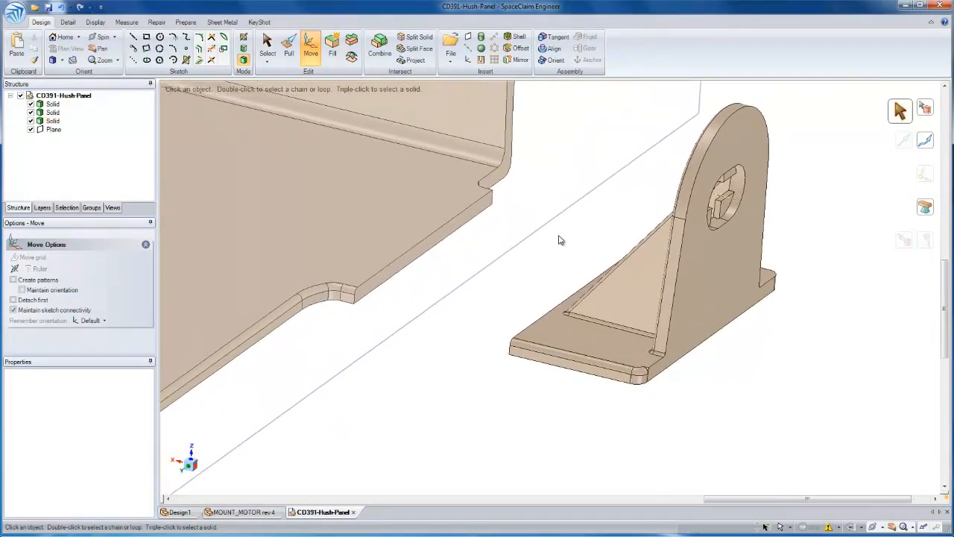
Blend a solid bridge between the panel's cut face and the moved tab's facing end with Pull
{"action": "key", "text": "p"}
{"action": "left_click", "coordinate": [440, 240]}
{"action": "left_click", "coordinate": [543, 328]}
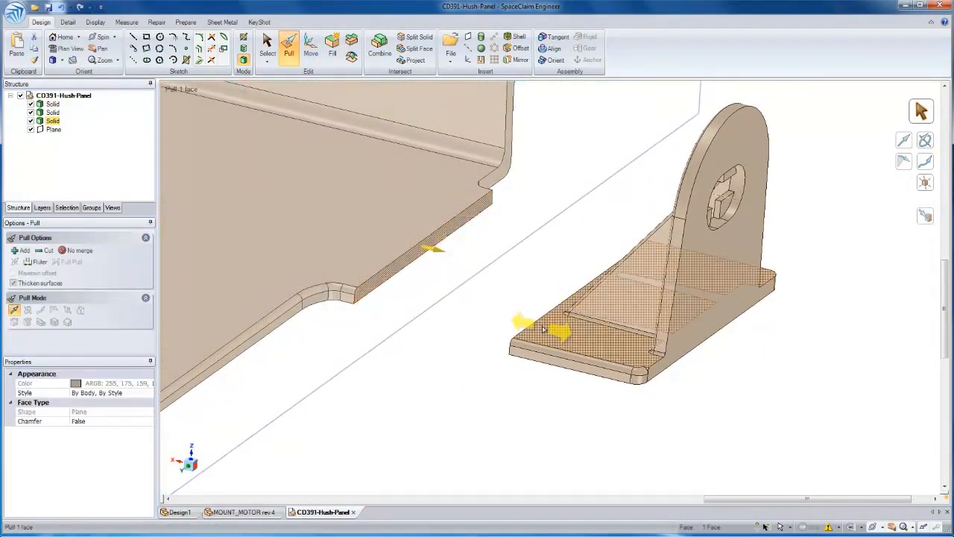
{"action": "key", "text": "ctrl"}
{"action": "left_click", "coordinate": [540, 326], "text": "ctrl"}
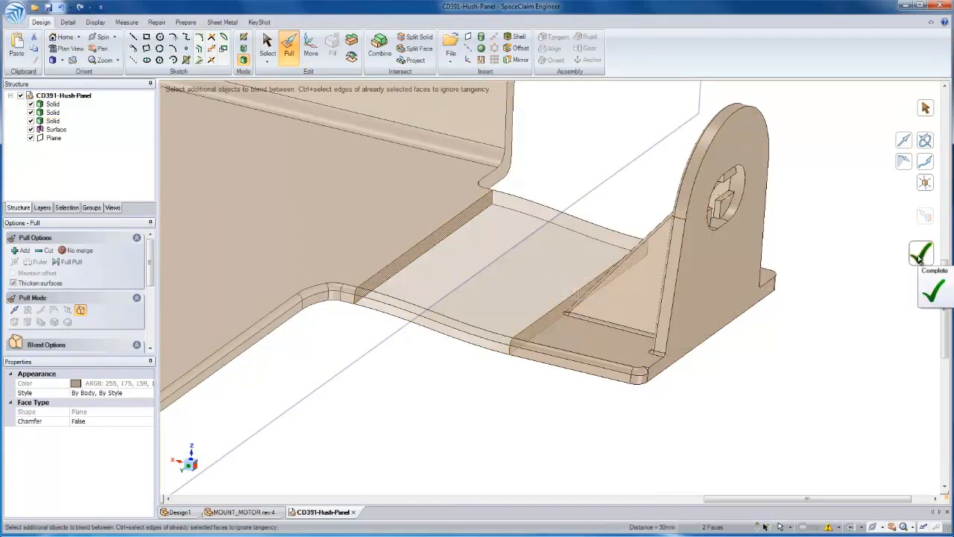
{"action": "key", "text": "Escape"}
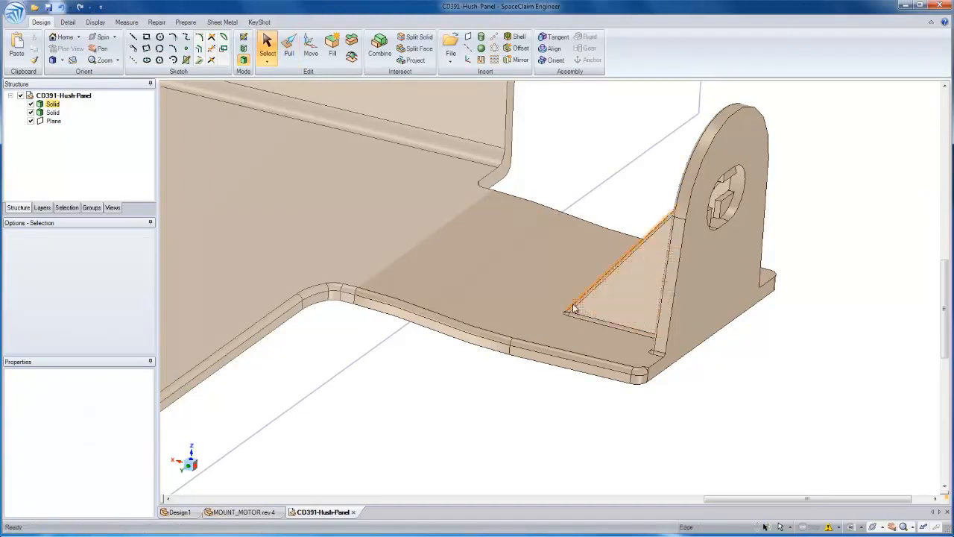
Insert the connection SCDOC file as a component in the hush panel design
{"action": "middle_click_drag", "start_coordinate": [564, 301], "coordinate": [564, 300]}
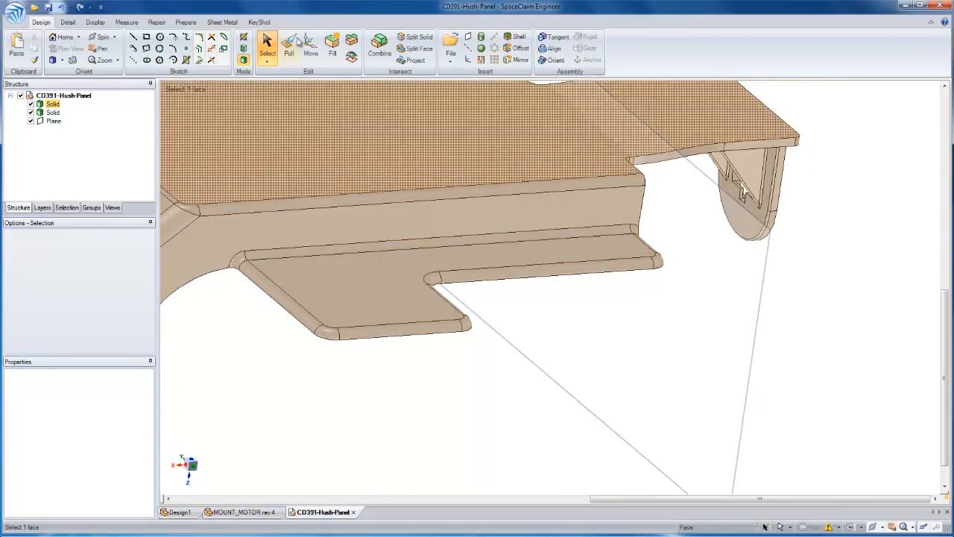
{"action": "left_click", "coordinate": [451, 46]}
{"action": "left_click", "coordinate": [157, 96]}
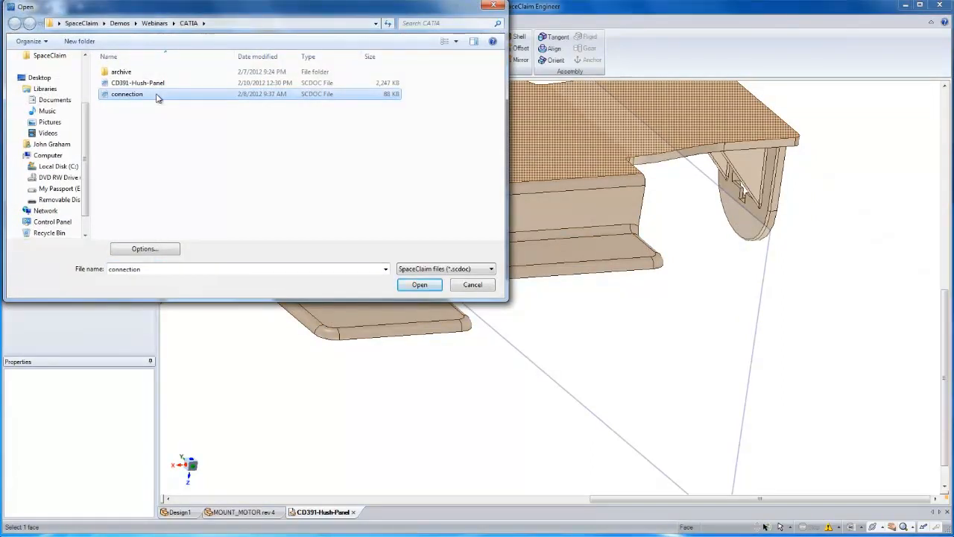
{"action": "double_click", "coordinate": [157, 95]}
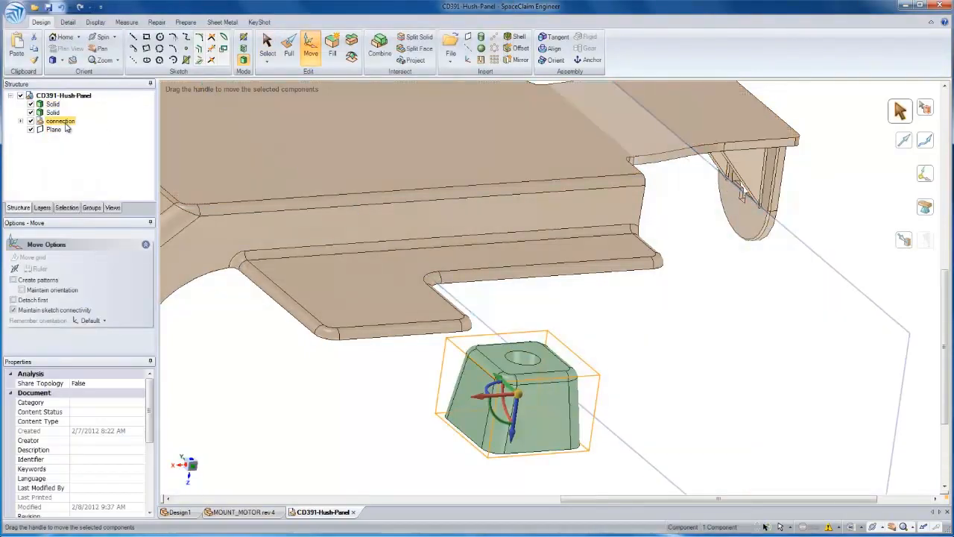
Internalize all of the connection component's source into the hush panel document
{"action": "right_click", "coordinate": [66, 128]}
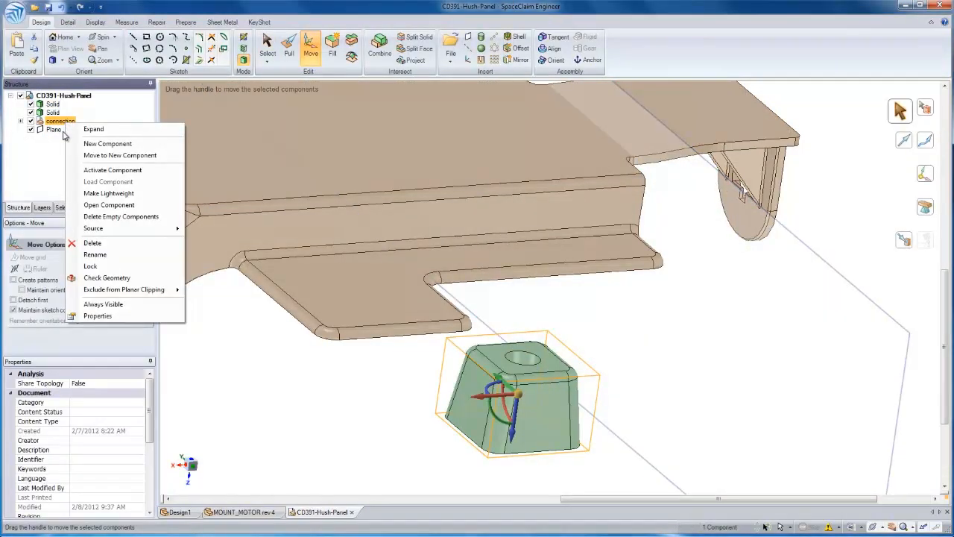
{"action": "mouse_move", "coordinate": [155, 230]}
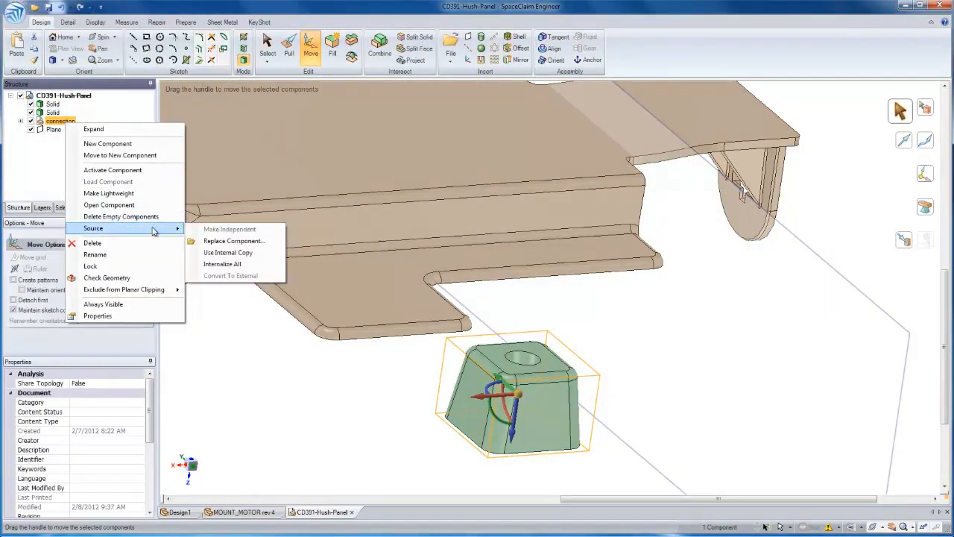
{"action": "left_click", "coordinate": [226, 265]}
{"action": "left_click", "coordinate": [638, 322]}
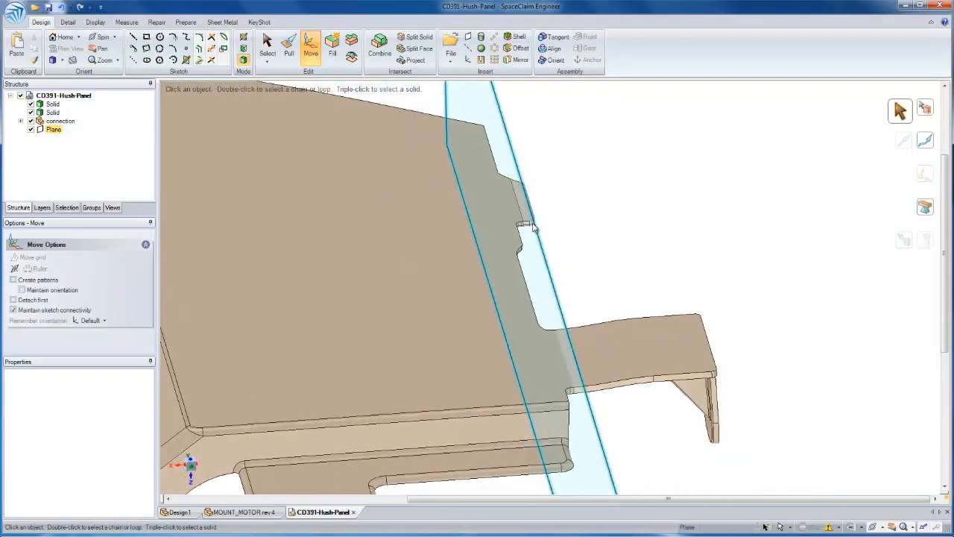
Merge the separate tab solid with the hush panel solid using Combine
{"action": "middle_click_drag", "start_coordinate": [528, 199], "coordinate": [522, 205]}
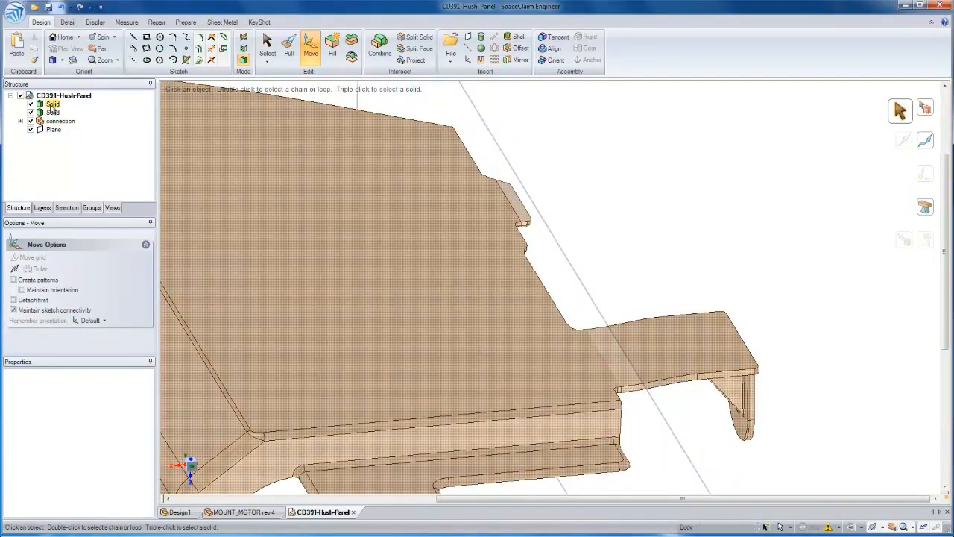
{"action": "left_click", "coordinate": [377, 50]}
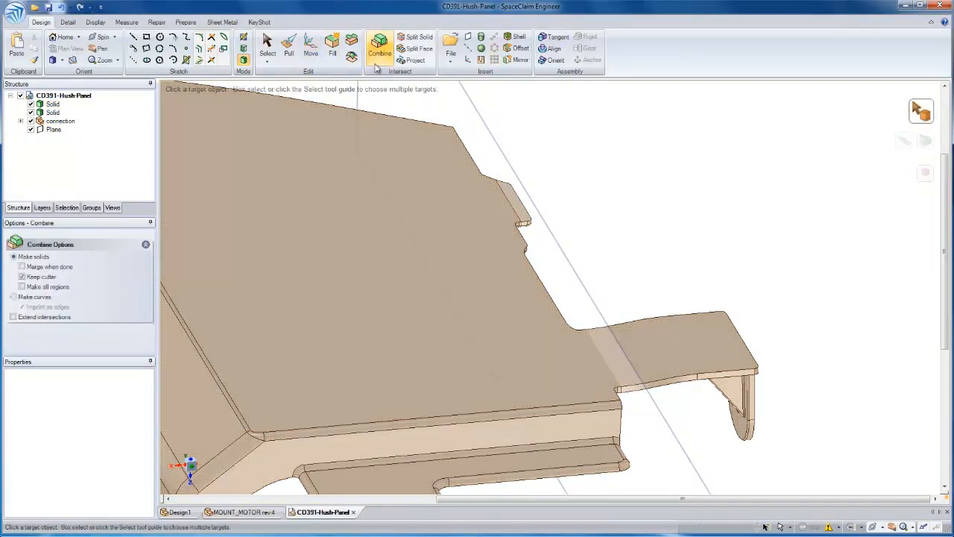
{"action": "left_click", "coordinate": [548, 195]}
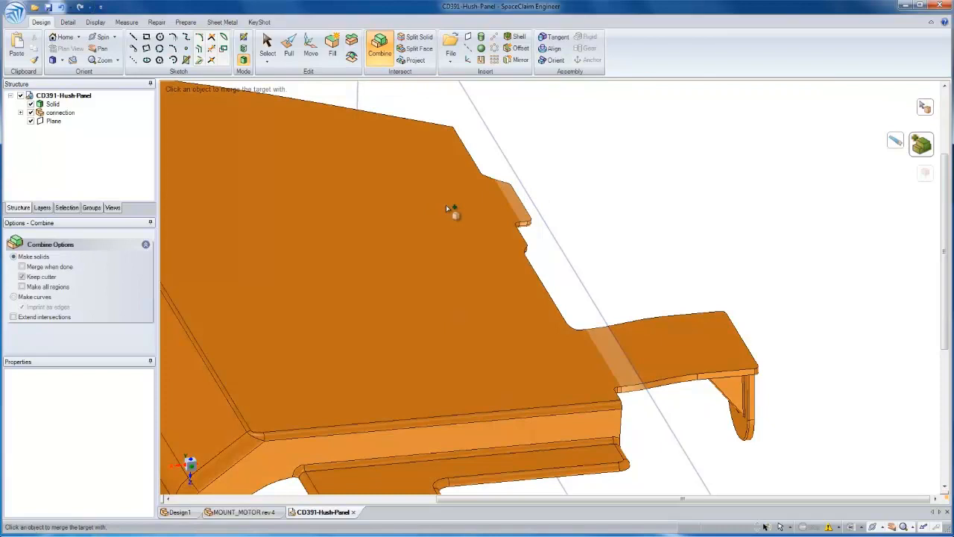
{"action": "left_click", "coordinate": [454, 211]}
{"action": "key", "text": "Escape"}
Move the whole connection body onto the rectangular pad of the panel's lower flange
{"action": "middle_click_drag", "start_coordinate": [551, 207], "coordinate": [524, 381]}
{"action": "triple_click", "coordinate": [525, 382]}
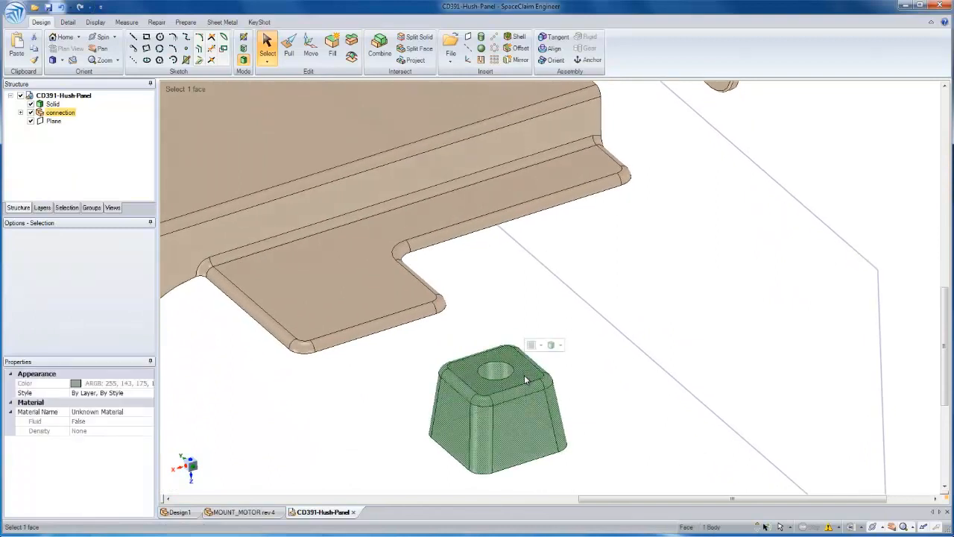
{"action": "key", "text": "m"}
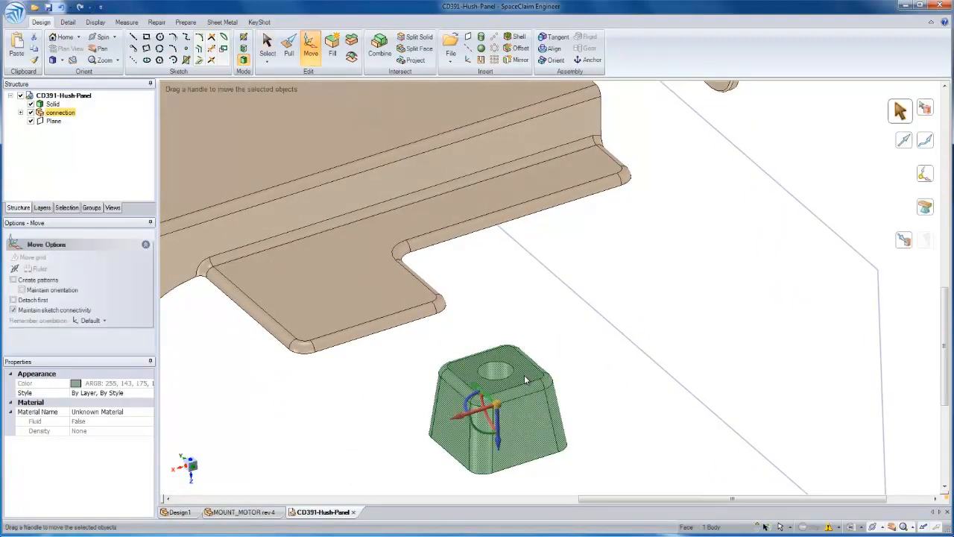
{"action": "middle_click_drag", "start_coordinate": [518, 381], "coordinate": [483, 393]}
{"action": "left_click", "coordinate": [483, 397]}
{"action": "left_click", "coordinate": [483, 399]}
{"action": "left_click_drag", "start_coordinate": [484, 395], "coordinate": [313, 205]}
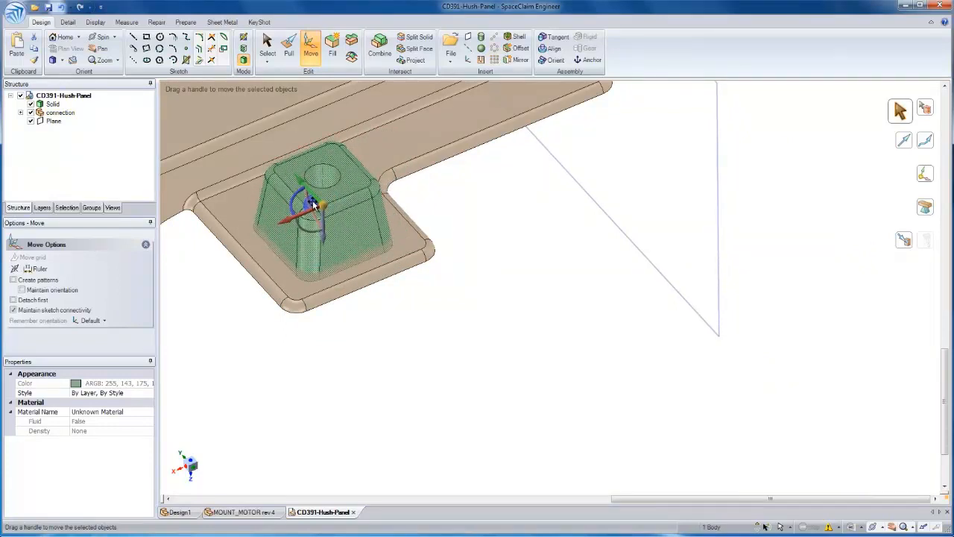
{"action": "left_click", "coordinate": [459, 267]}
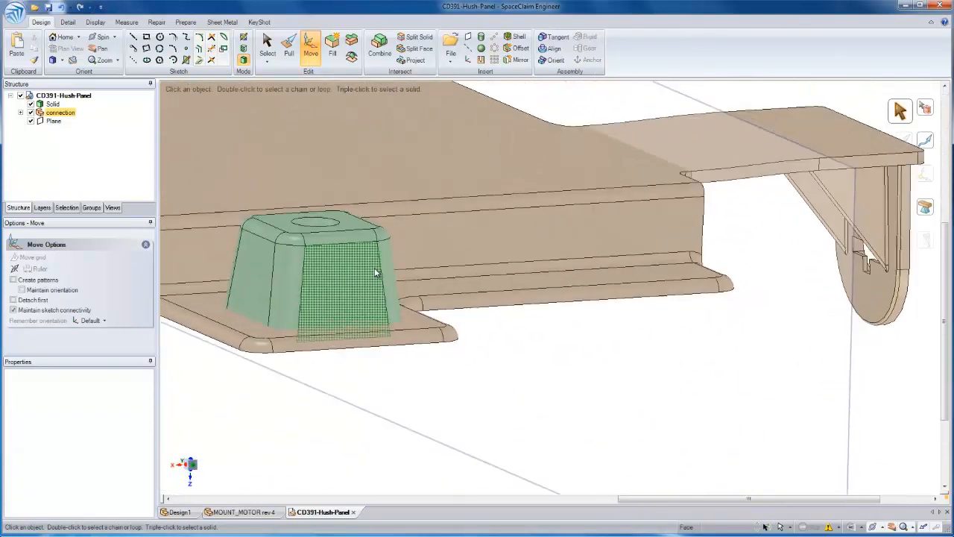
Measure the thickness of the panel's lower flange between its two opposite faces
{"action": "key", "text": "s"}
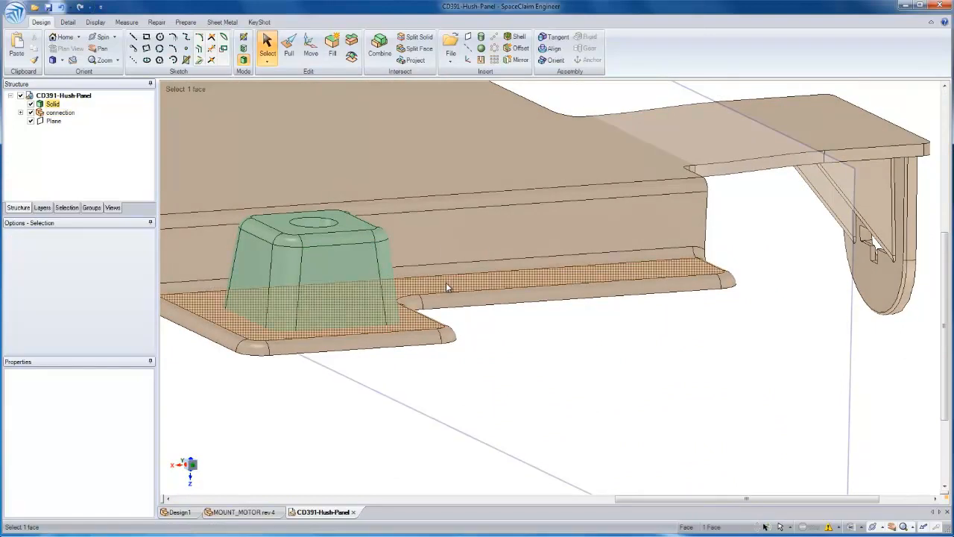
{"action": "left_click", "coordinate": [447, 287]}
{"action": "left_click", "coordinate": [454, 297], "text": "ctrl"}
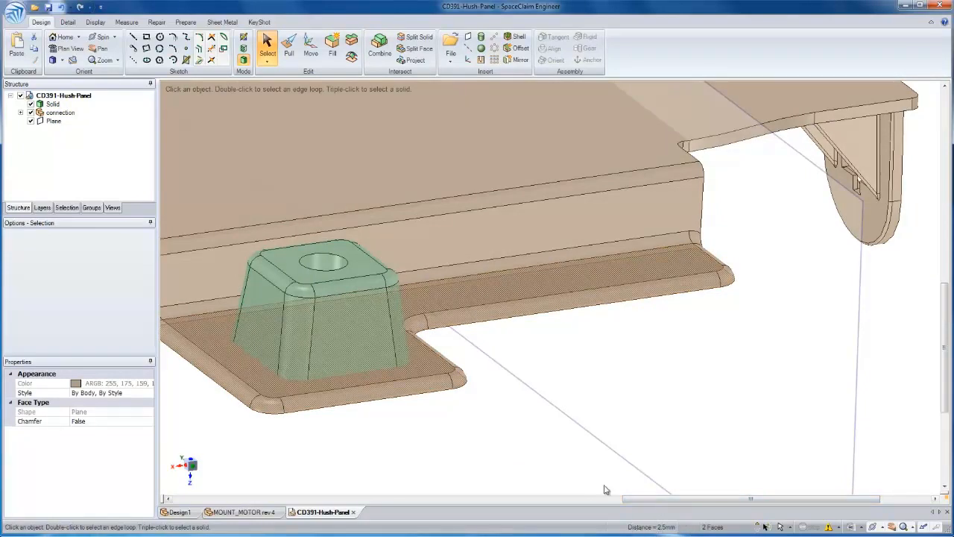
Shell the connection body to a 2.5 mm wall thickness, removing its bottom face
{"action": "middle_click_drag", "start_coordinate": [323, 347], "coordinate": [420, 200]}
{"action": "left_click", "coordinate": [422, 196]}
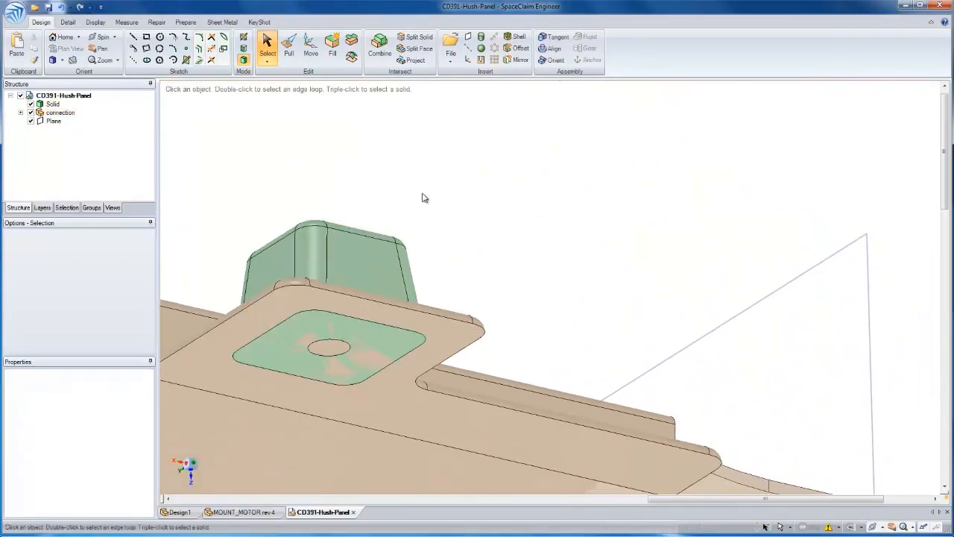
{"action": "left_click", "coordinate": [518, 41]}
{"action": "left_click", "coordinate": [379, 339]}
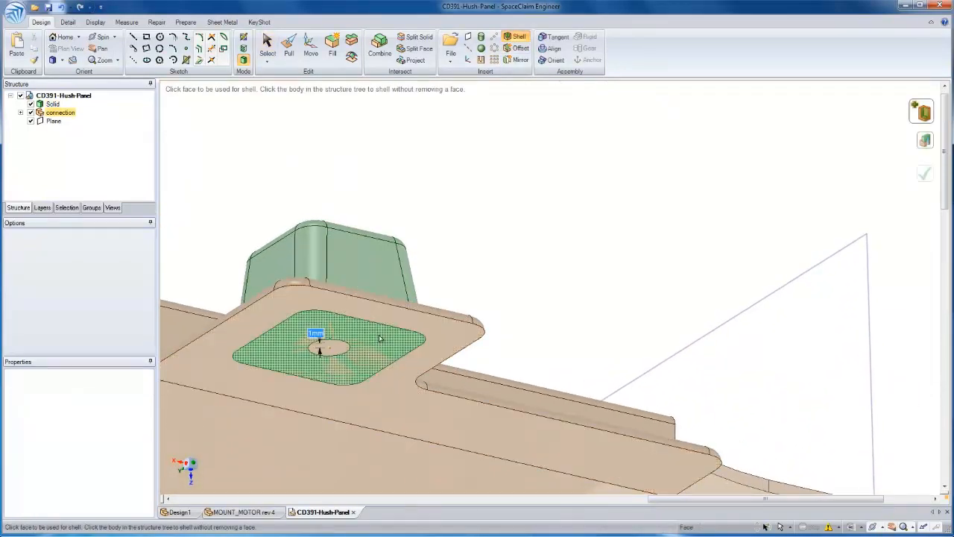
{"action": "type", "text": "2.5"}
{"action": "key", "text": "Return"}
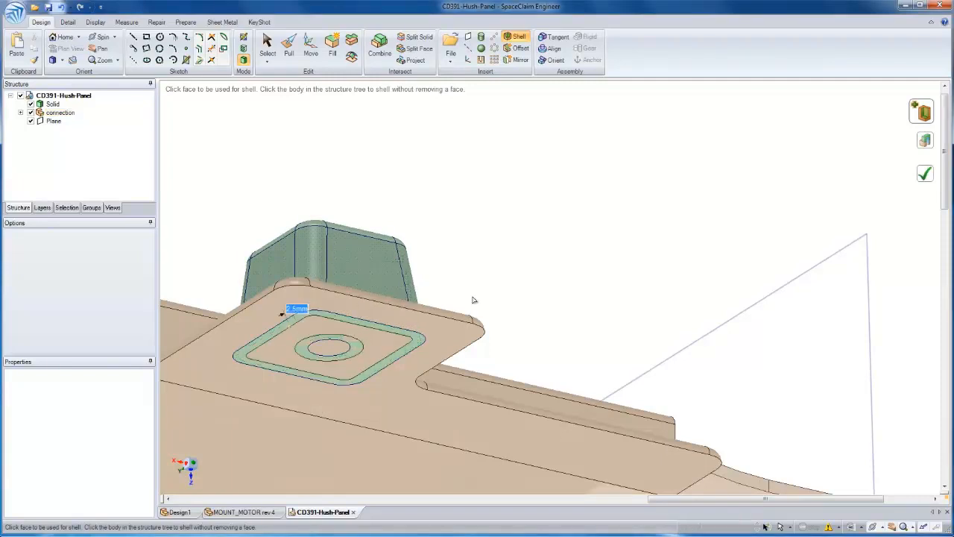
{"action": "left_click", "coordinate": [927, 179]}
Merge the shelled connection body into the hush panel solid using Combine
{"action": "middle_click_drag", "start_coordinate": [447, 217], "coordinate": [448, 195]}
{"action": "left_click", "coordinate": [381, 49]}
{"action": "mouse_move", "coordinate": [358, 365]}
{"action": "middle_mouse_down"}
{"action": "mouse_move", "coordinate": [405, 338]}
{"action": "mouse_move", "coordinate": [439, 333]}
{"action": "middle_mouse_up"}
{"action": "left_click", "coordinate": [445, 331]}
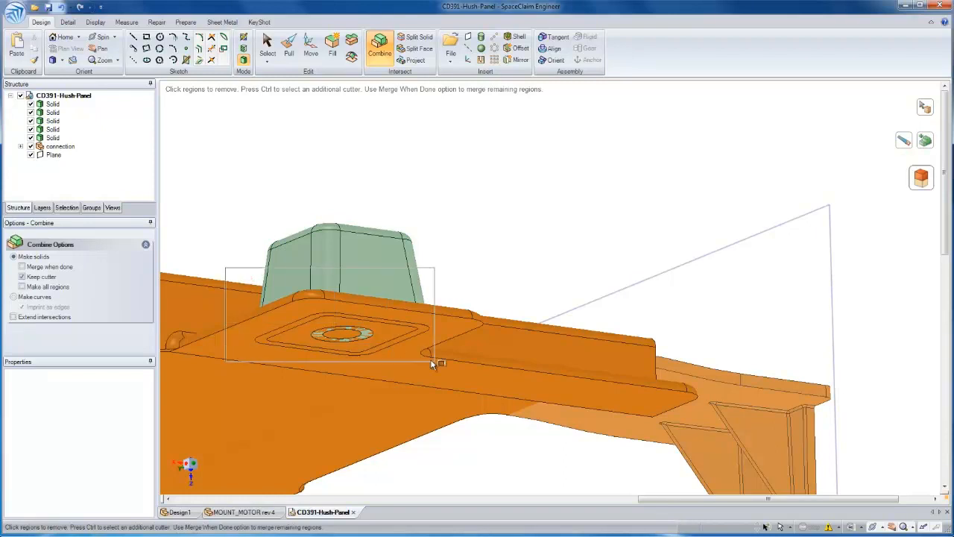
{"action": "left_click", "coordinate": [470, 382]}
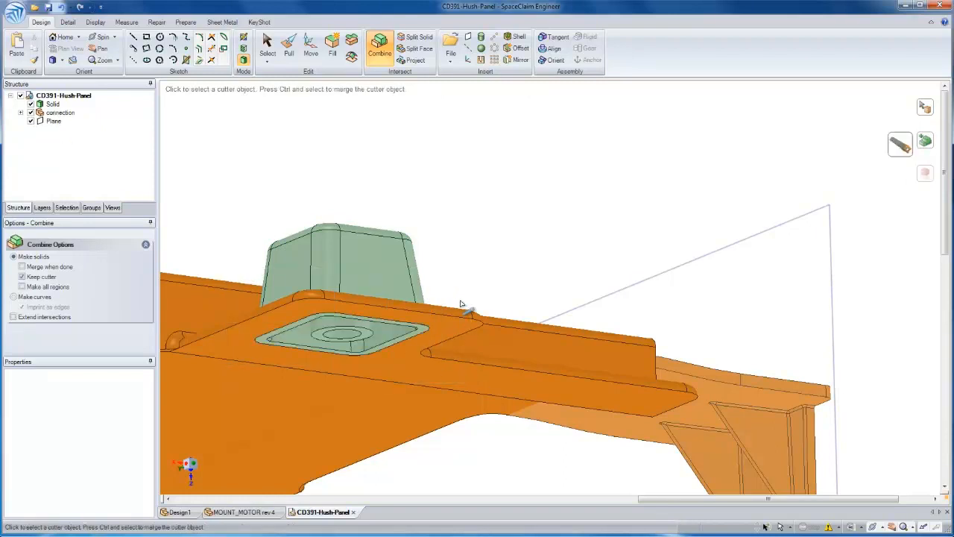
{"action": "left_click", "coordinate": [407, 337]}
{"action": "key", "text": "Escape"}
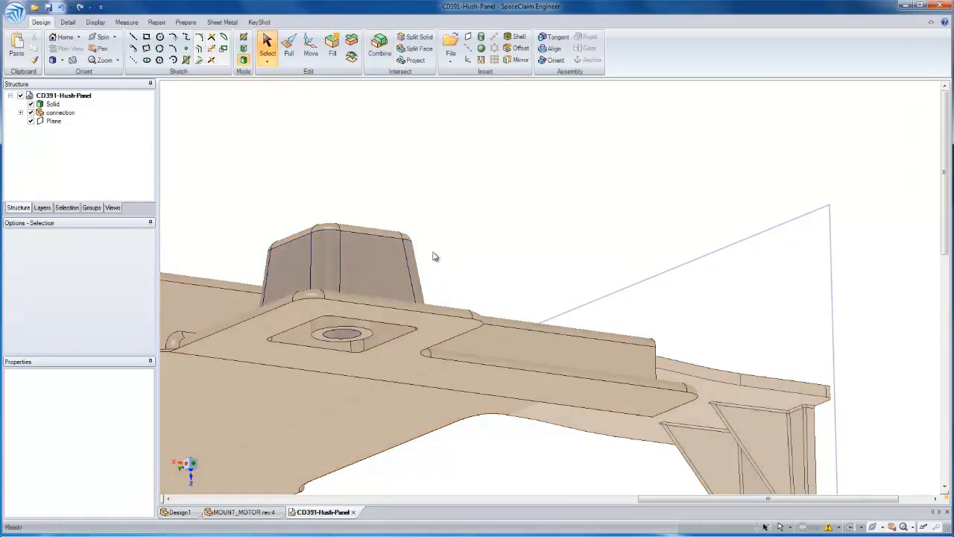
Round the edge loop around the boss's base with Pull, using Up To the existing round on its top edge
{"action": "middle_click_drag", "start_coordinate": [414, 287], "coordinate": [484, 321]}
{"action": "key", "text": "p"}
{"action": "left_click", "coordinate": [464, 309]}
{"action": "double_click", "coordinate": [463, 310]}
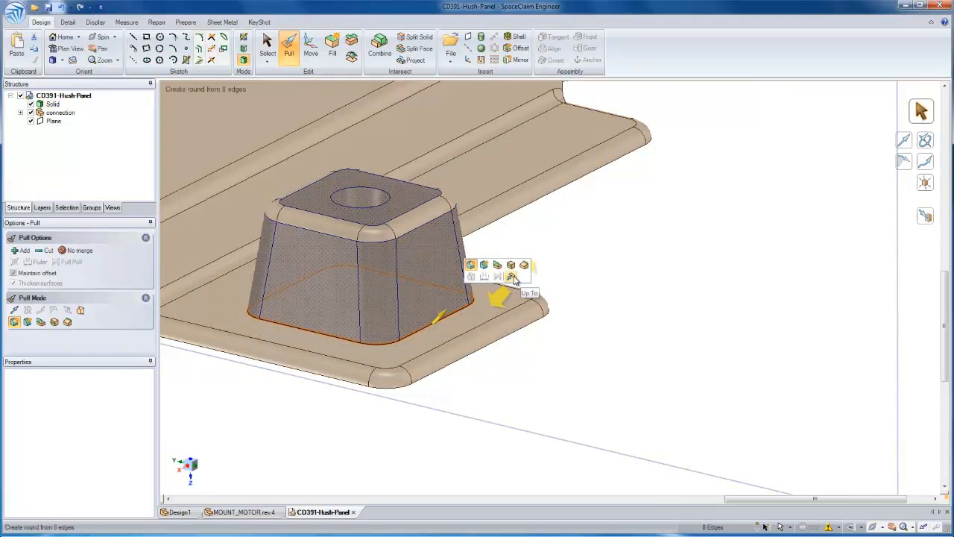
{"action": "left_click", "coordinate": [511, 276]}
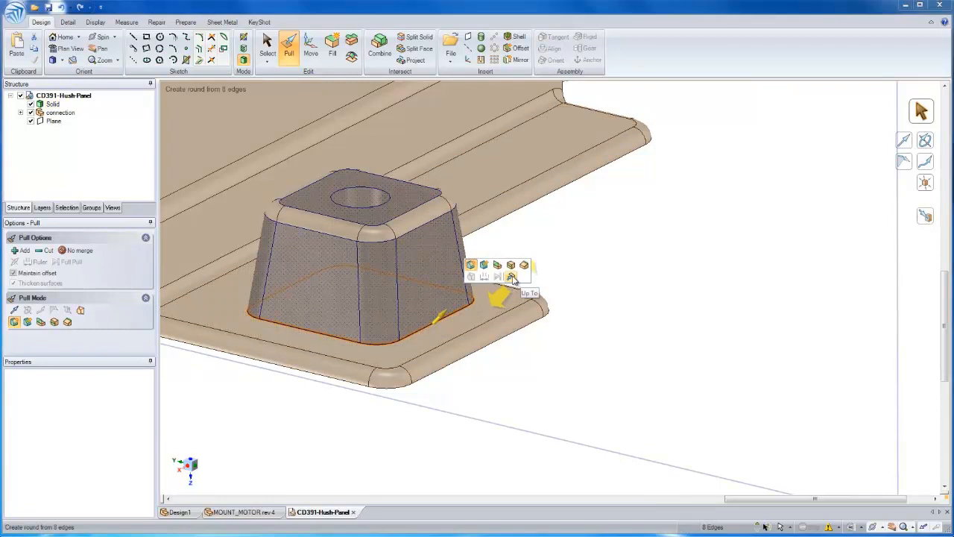
{"action": "left_click", "coordinate": [425, 217]}
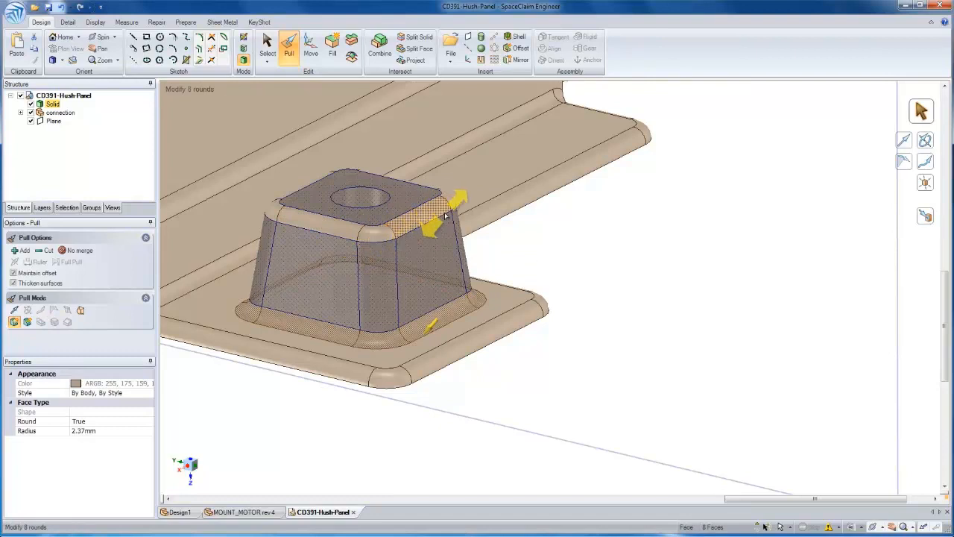
{"action": "key", "text": "Escape"}
{"action": "key", "text": "Escape"}
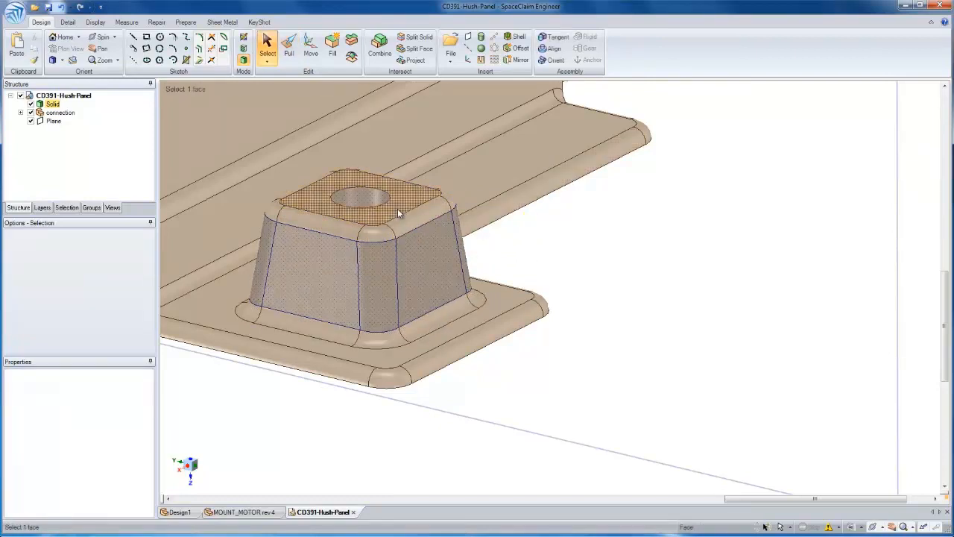
Start a section on the boss's top face and move the section grid down through its hollow walls in plan view
{"action": "left_click", "coordinate": [398, 213]}
{"action": "key", "text": "k"}
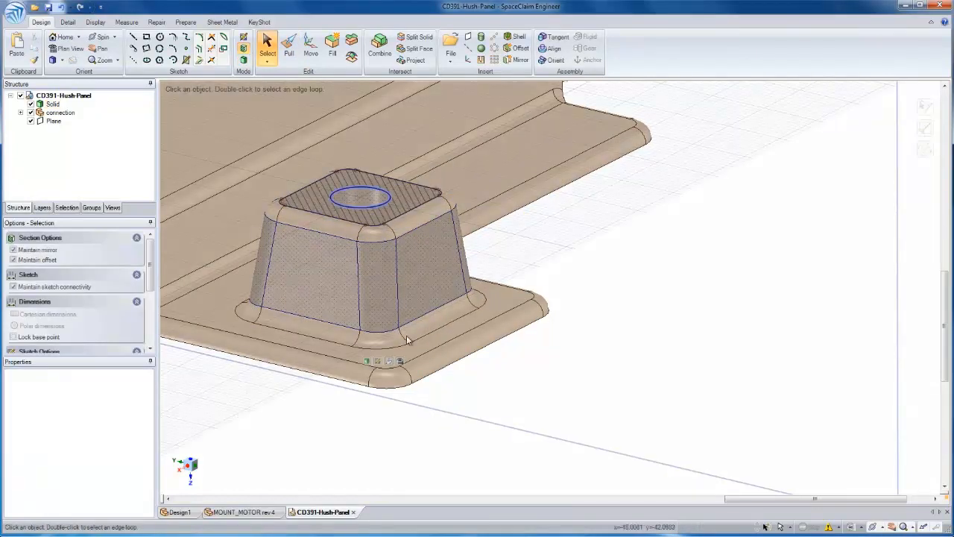
{"action": "key", "text": "m"}
{"action": "left_click_drag", "start_coordinate": [363, 163], "coordinate": [358, 214]}
{"action": "middle_click_drag", "start_coordinate": [373, 257], "coordinate": [530, 346]}
{"action": "key", "text": "v"}
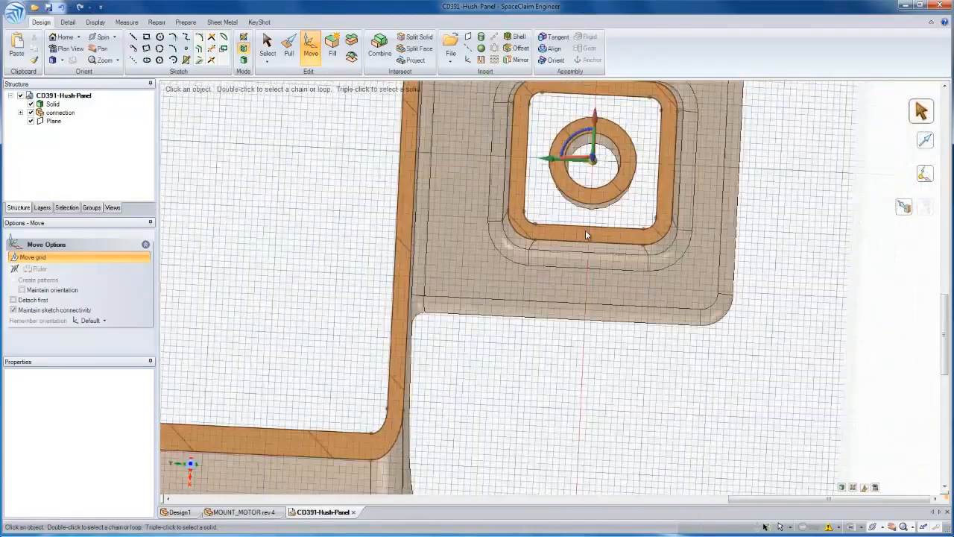
{"action": "middle_click_drag", "start_coordinate": [576, 181], "coordinate": [565, 248], "text": "shift"}
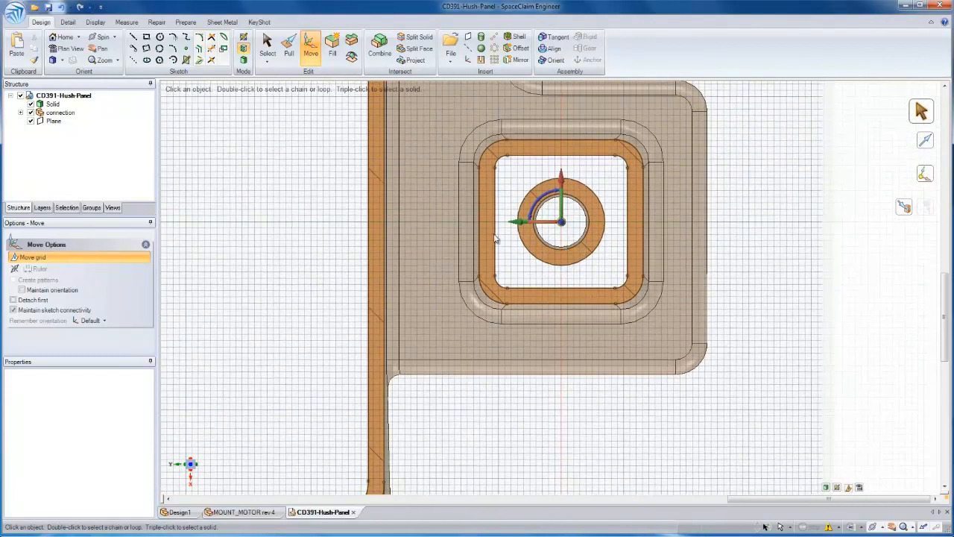
Move the boss's side wall nearest the panel outward and rotate it to a slant within the section plane
{"action": "key", "text": "s"}
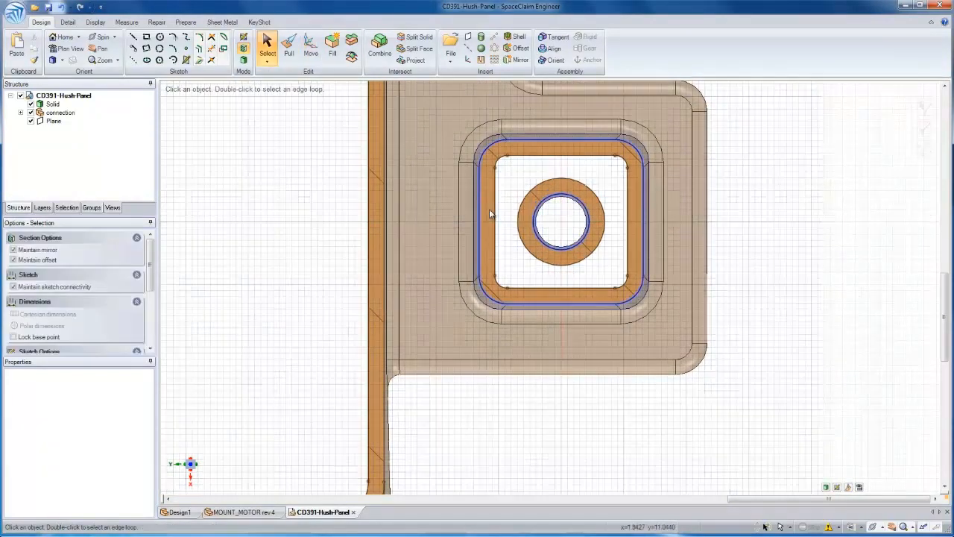
{"action": "left_click", "coordinate": [481, 211]}
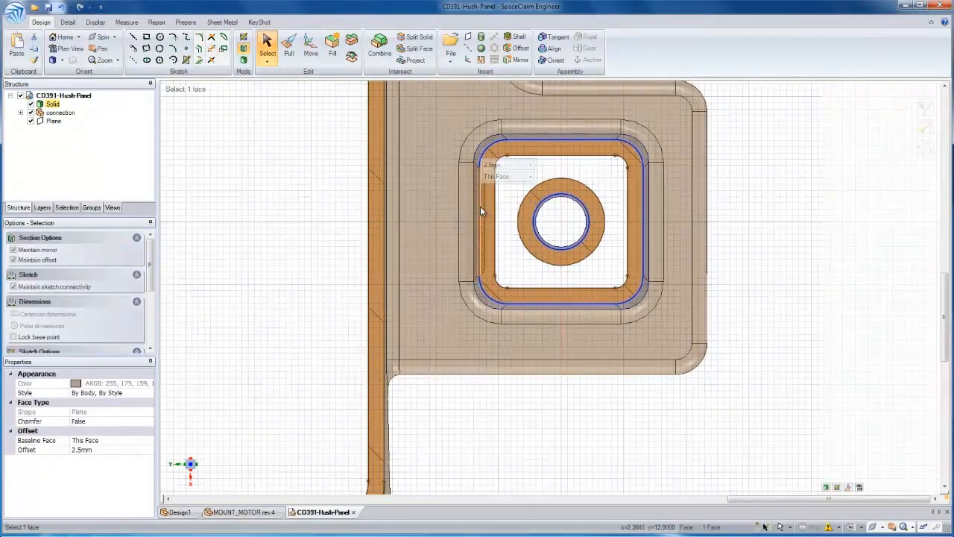
{"action": "key", "text": "m"}
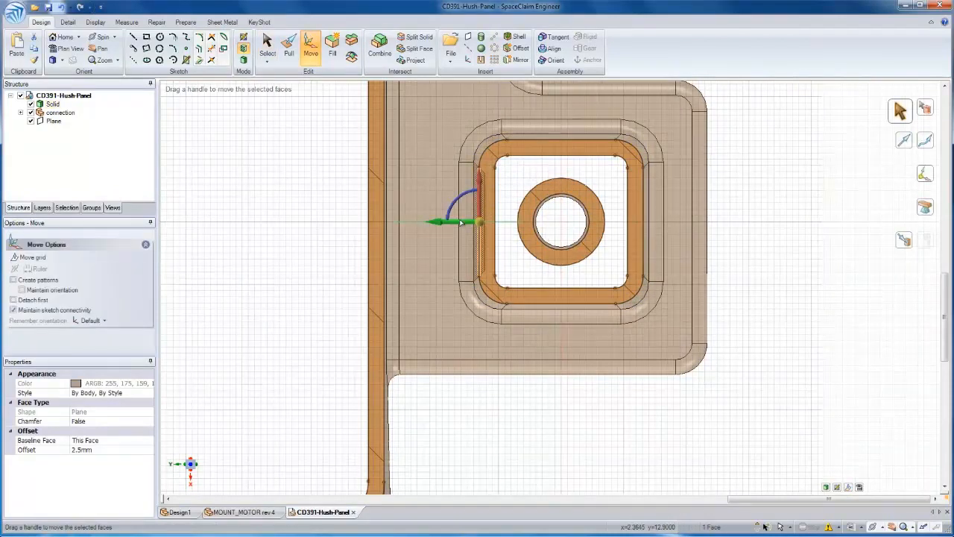
{"action": "left_click_drag", "start_coordinate": [444, 224], "coordinate": [433, 204]}
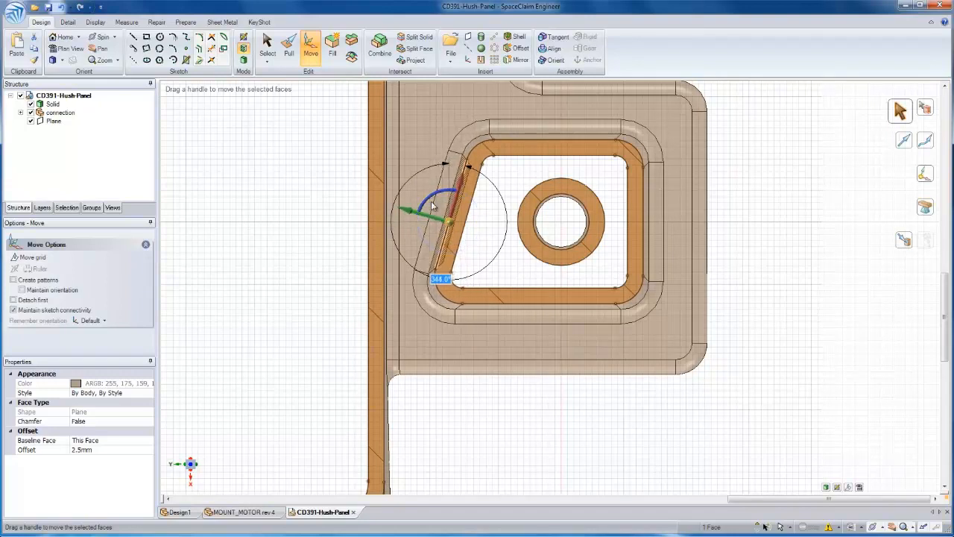
Rotate the section grid 90° to cut vertically through the boss and view the section in plan
{"action": "middle_click_drag", "start_coordinate": [540, 222], "coordinate": [464, 180]}
{"action": "left_click", "coordinate": [589, 488]}
{"action": "left_click", "coordinate": [340, 170]}
{"action": "type", "text": "90"}
{"action": "key", "text": "Return"}
{"action": "key", "text": "v"}
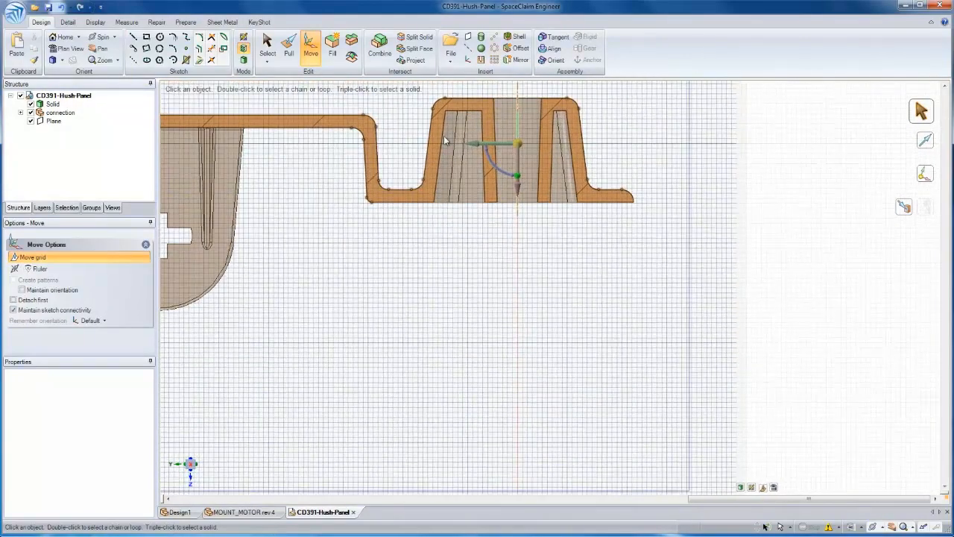
Tilt the boss's outer wall facing the panel outward by about 8° in the vertical section
{"action": "key", "text": "s"}
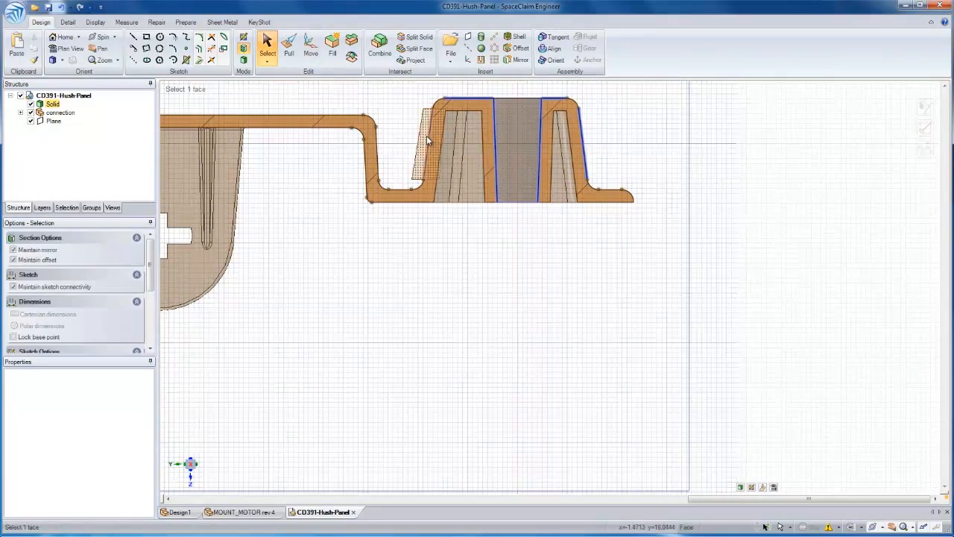
{"action": "left_click", "coordinate": [429, 142]}
{"action": "key", "text": "m"}
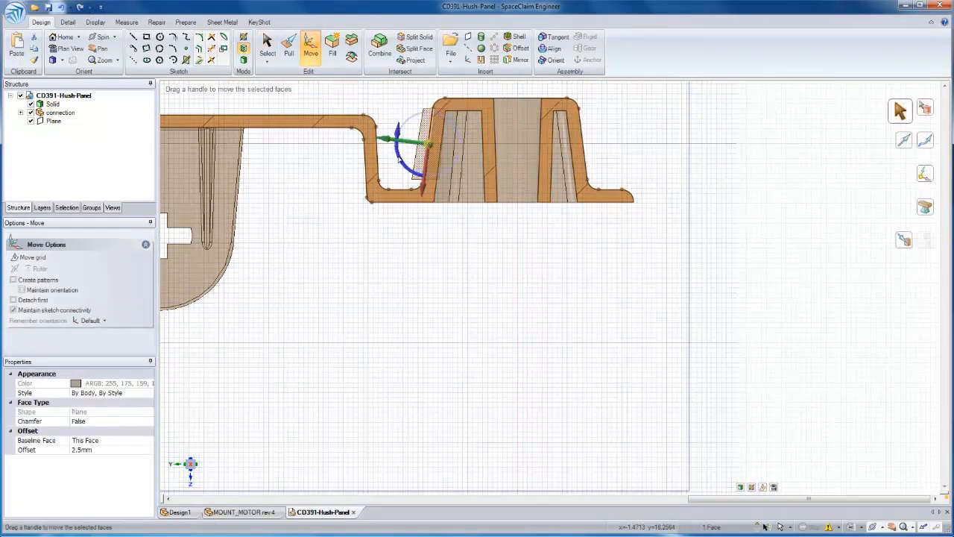
{"action": "left_click_drag", "start_coordinate": [397, 154], "coordinate": [394, 155]}
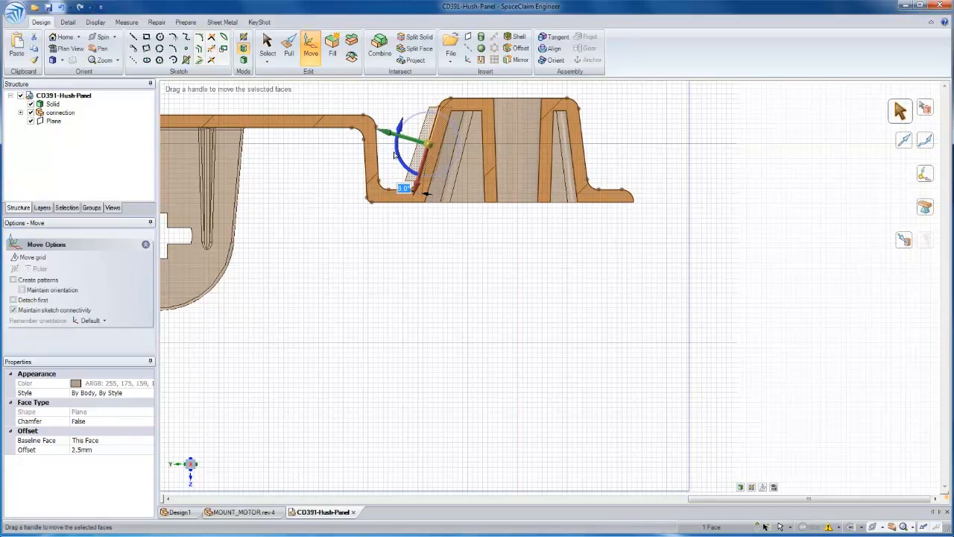
{"action": "left_click", "coordinate": [507, 217]}
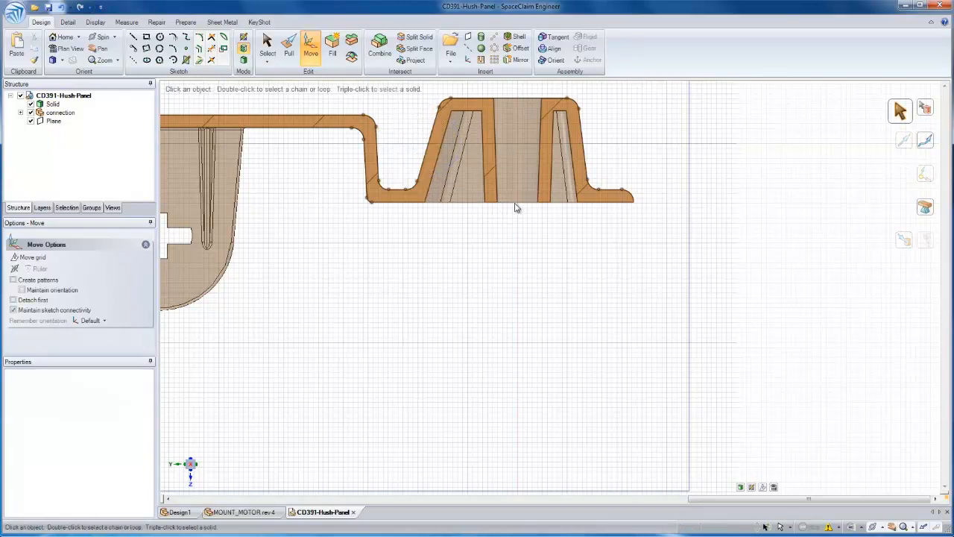
Shorten the boss's central tube by pulling its bottom face up about 4.67 mm
{"action": "left_click", "coordinate": [516, 208]}
{"action": "key", "text": "p"}
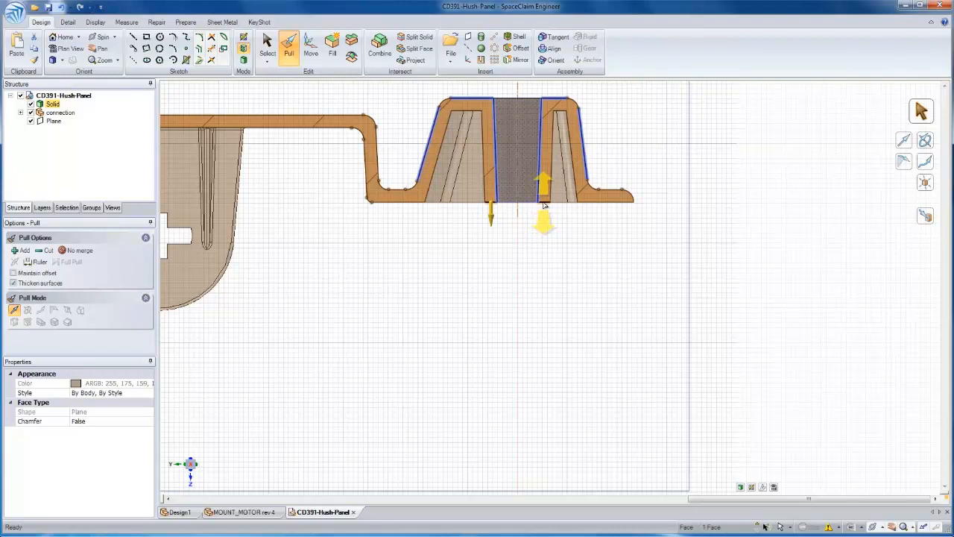
{"action": "left_click_drag", "start_coordinate": [550, 243], "coordinate": [560, 222]}
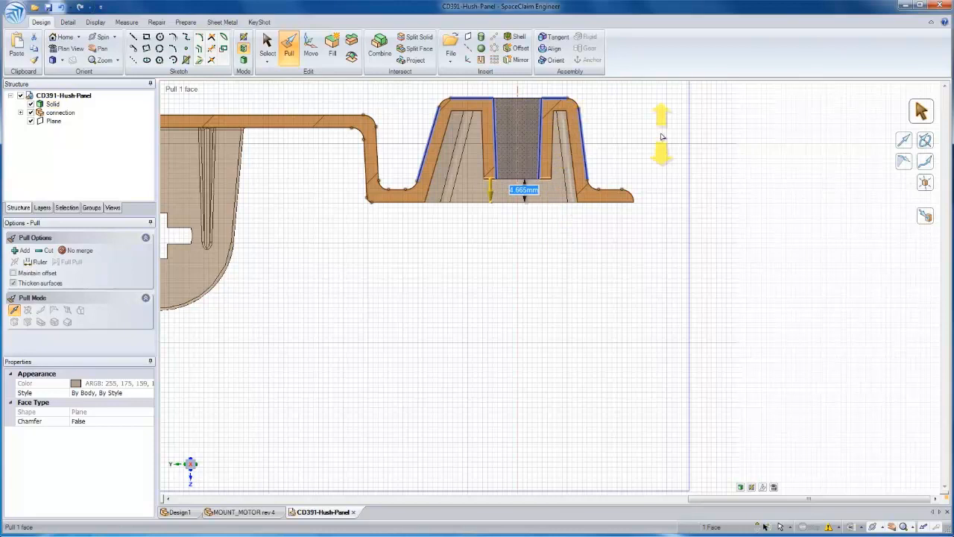
{"action": "left_click", "coordinate": [623, 147]}
Leave section mode and return to a 3D view of the whole hush panel
{"action": "middle_click_drag", "start_coordinate": [589, 143], "coordinate": [574, 156]}
{"action": "key", "text": "s"}
{"action": "key", "text": "d"}
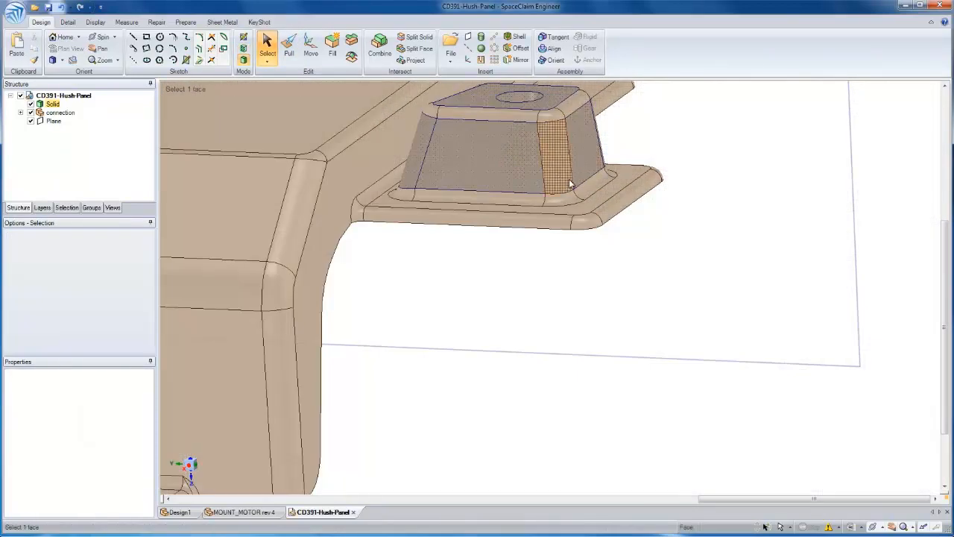
{"action": "scroll", "coordinate": [552, 198], "scroll_direction": "down", "scroll_amount": 3}
{"action": "middle_click_drag", "start_coordinate": [540, 242], "coordinate": [578, 188]}
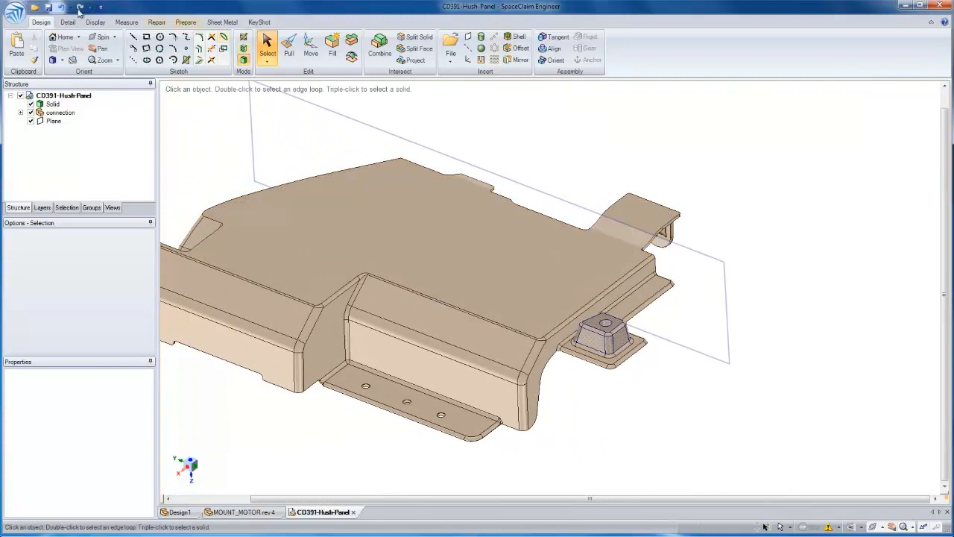
Save the modified hush panel design as a new version
{"action": "left_click", "coordinate": [15, 13]}
{"action": "mouse_move", "coordinate": [35, 106]}
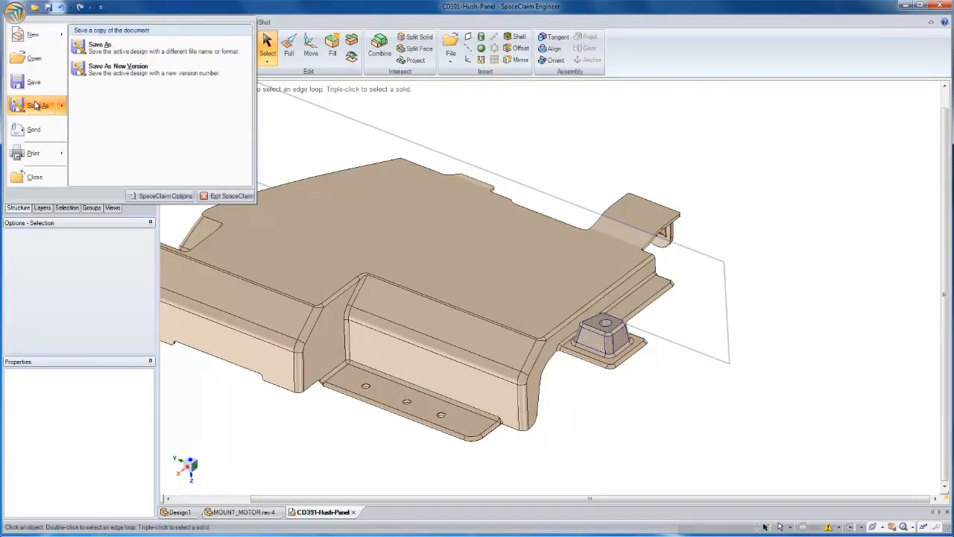
{"action": "left_click", "coordinate": [112, 68]}
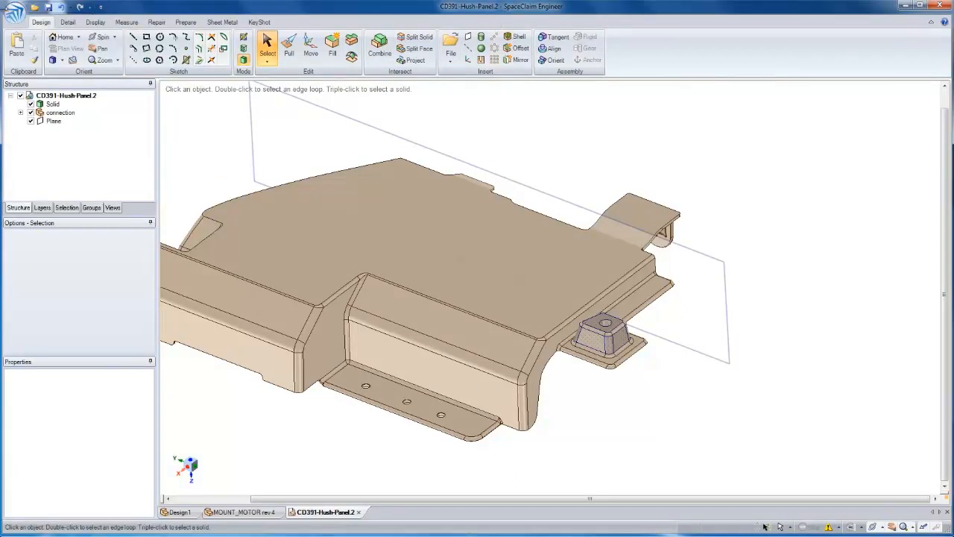
Create a 3D Markup document comparing this version with a previous one, and hide the Plane in its reference design
{"action": "left_click", "coordinate": [15, 14]}
{"action": "mouse_move", "coordinate": [28, 37]}
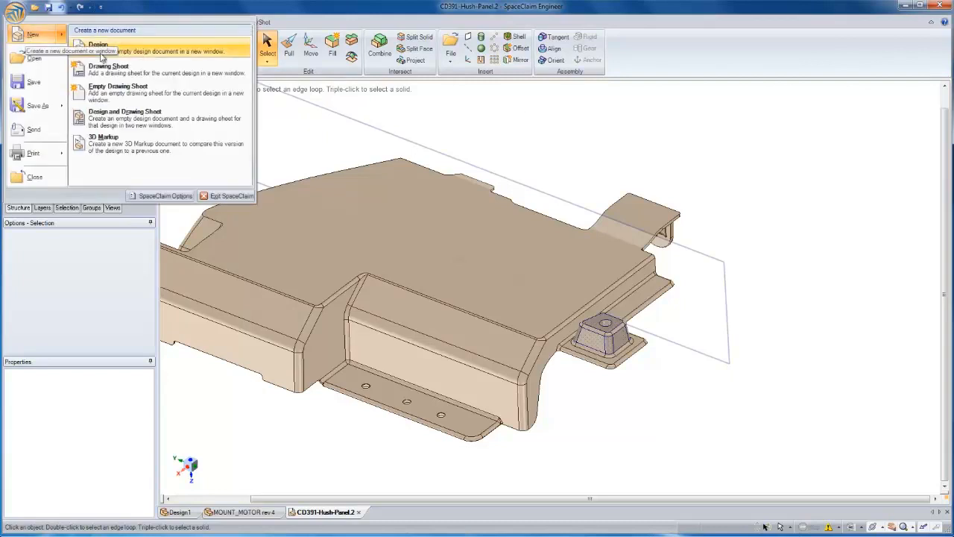
{"action": "left_click", "coordinate": [122, 141]}
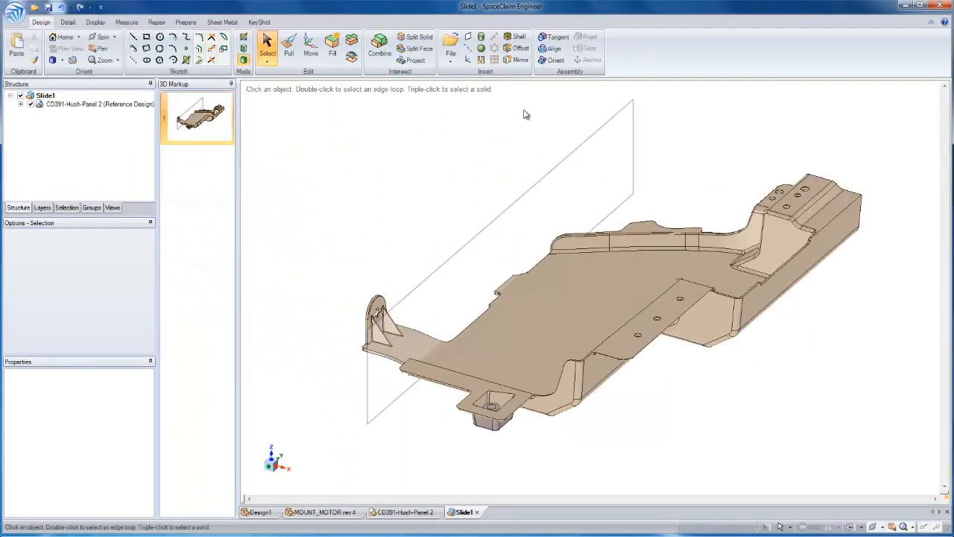
{"action": "left_click", "coordinate": [21, 104]}
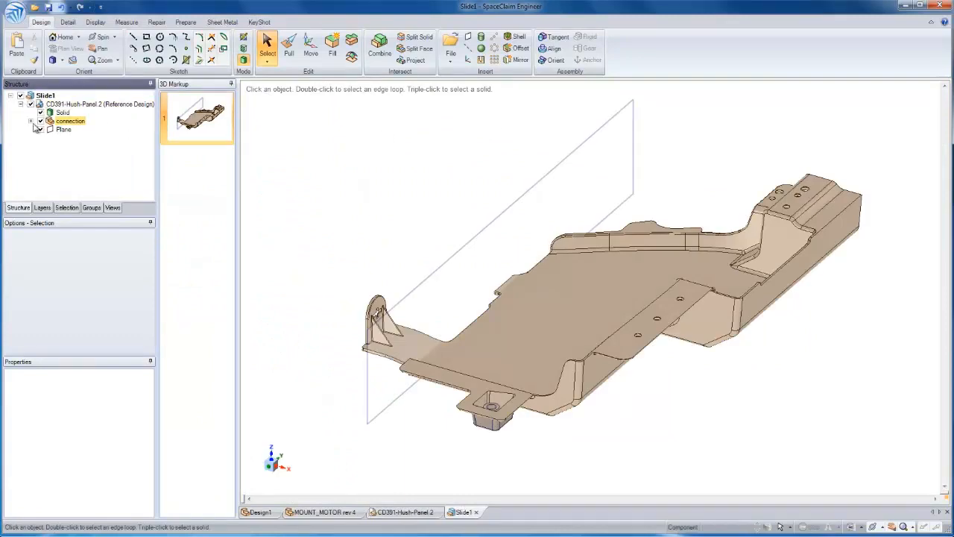
{"action": "left_click", "coordinate": [40, 129]}
Insert the original CD391-Hush-Panel version into the slide and move it about 110 mm away from the reference design
{"action": "left_click", "coordinate": [454, 56]}
{"action": "double_click", "coordinate": [138, 94]}
{"action": "left_click_drag", "start_coordinate": [647, 304], "coordinate": [520, 173]}
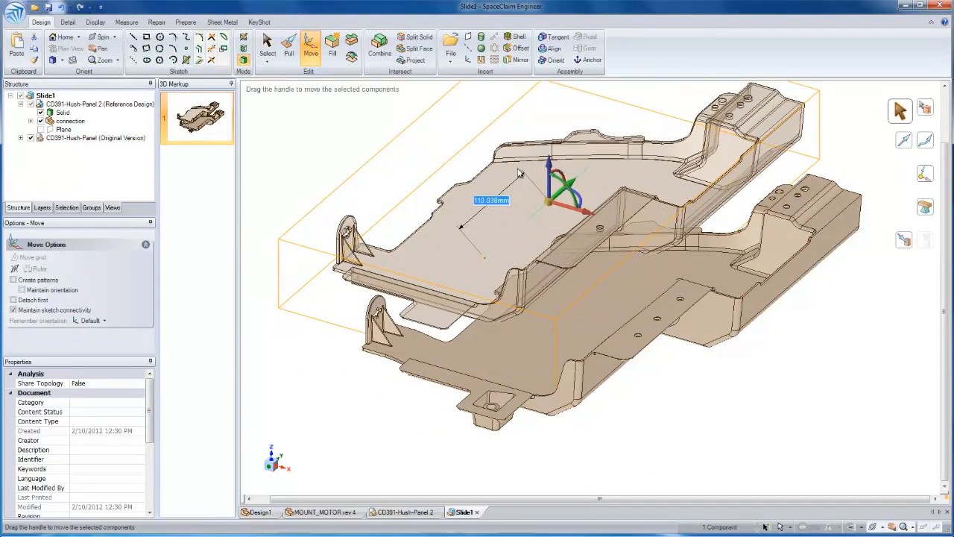
{"action": "left_click", "coordinate": [363, 141]}
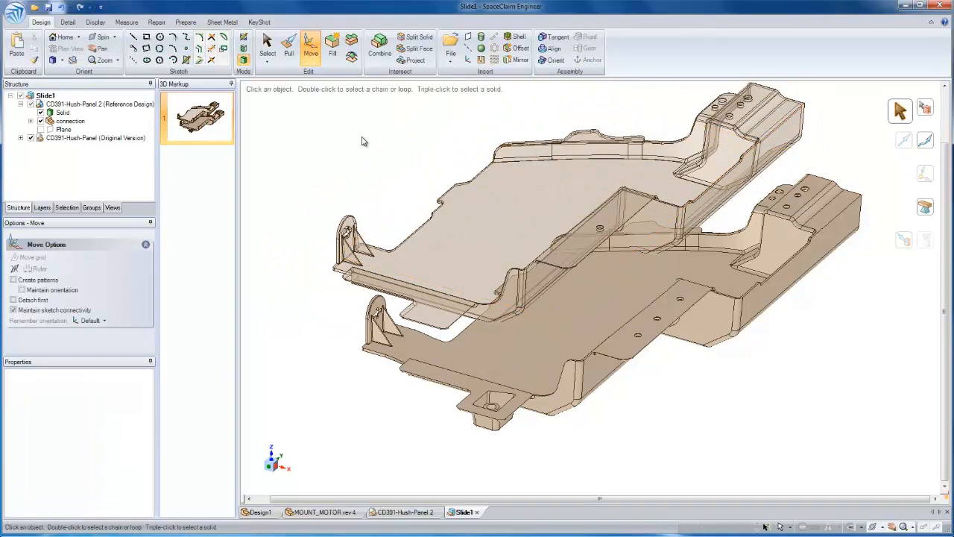
{"action": "middle_click_drag", "start_coordinate": [475, 359], "coordinate": [475, 359]}
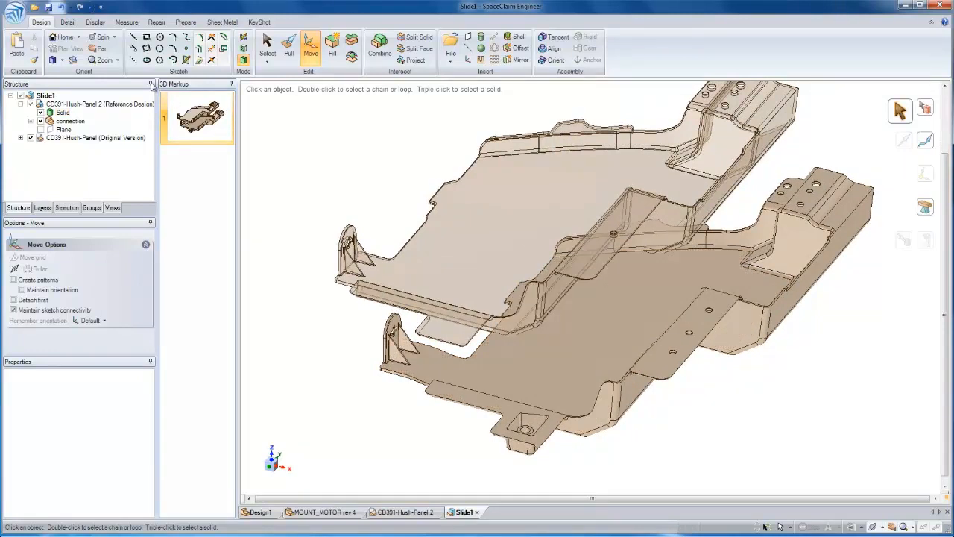
Start a dimension annotation and place its annotation plane on the modified panel's broad flat face near the bracket tab
{"action": "left_click", "coordinate": [68, 22]}
{"action": "left_click", "coordinate": [216, 50]}
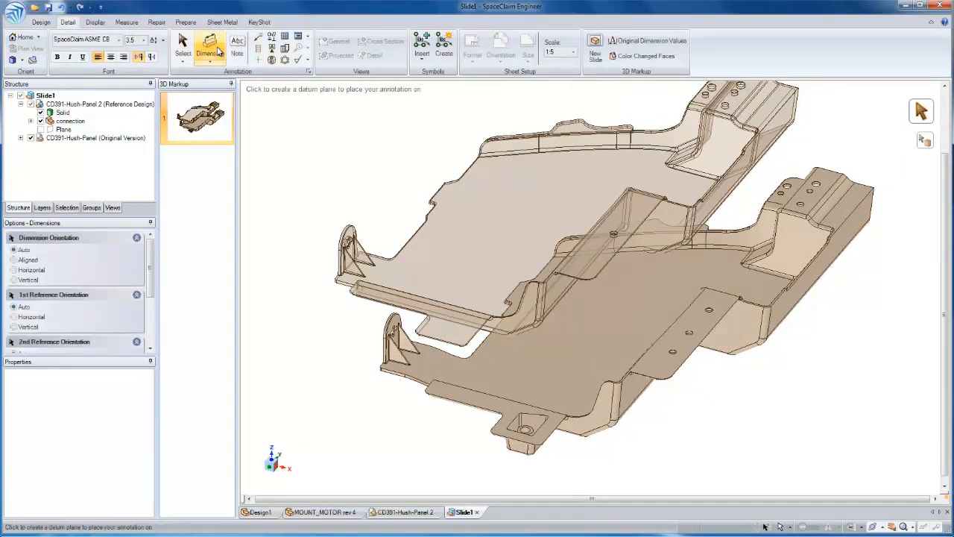
{"action": "scroll", "coordinate": [481, 366], "scroll_direction": "up", "scroll_amount": 3}
{"action": "scroll", "coordinate": [477, 354], "scroll_direction": "up", "scroll_amount": 3}
{"action": "left_click", "coordinate": [473, 339]}
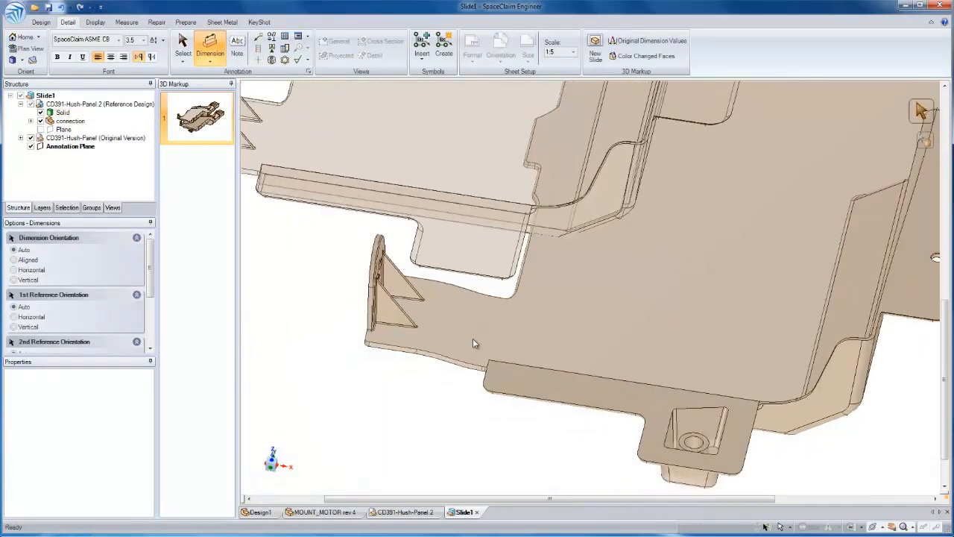
{"action": "middle_click_drag", "start_coordinate": [498, 352], "coordinate": [492, 354]}
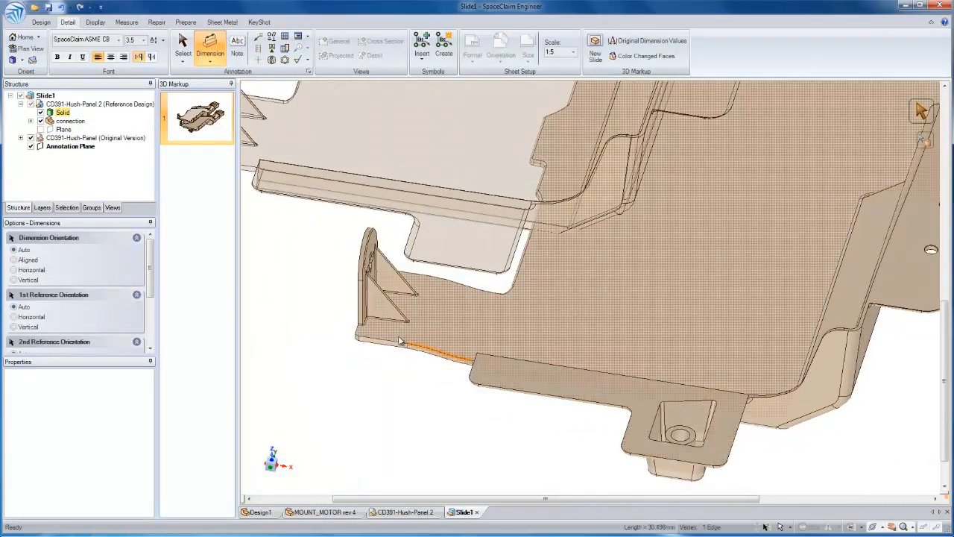
{"action": "left_click", "coordinate": [412, 347]}
{"action": "middle_click_drag", "start_coordinate": [356, 333], "coordinate": [352, 337]}
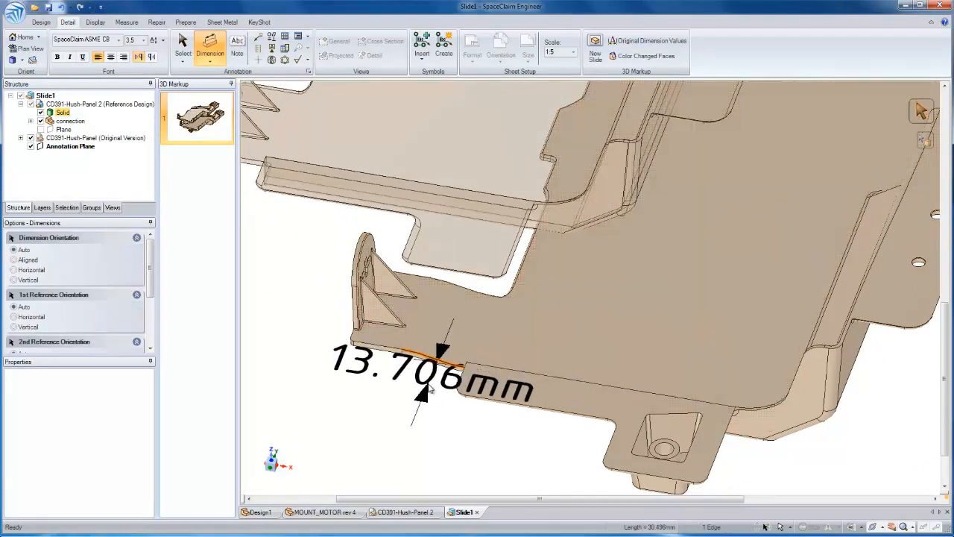
Dimension the distance between the bracket tab's outer end and the adjacent flange's short edge, placing the text clear of the panel
{"action": "left_click", "coordinate": [219, 53]}
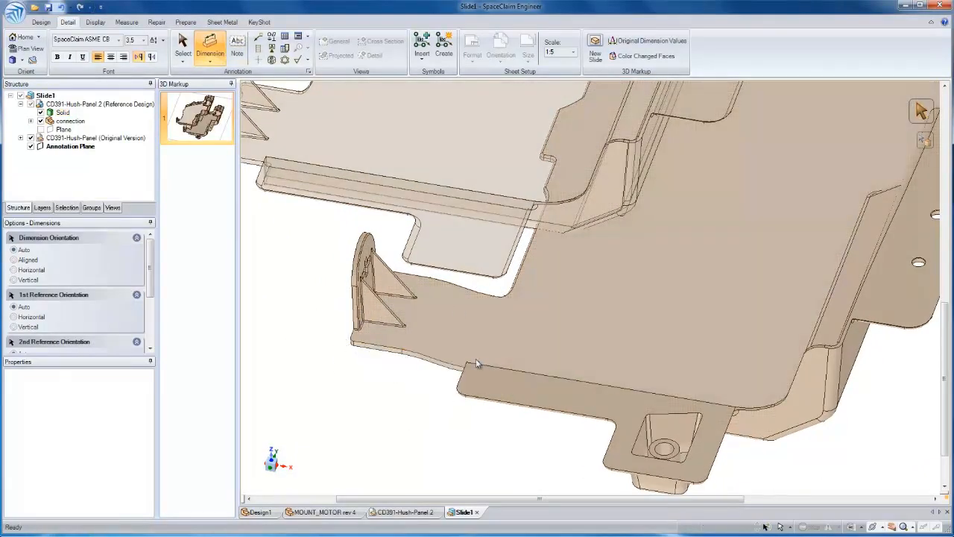
{"action": "left_click", "coordinate": [460, 381]}
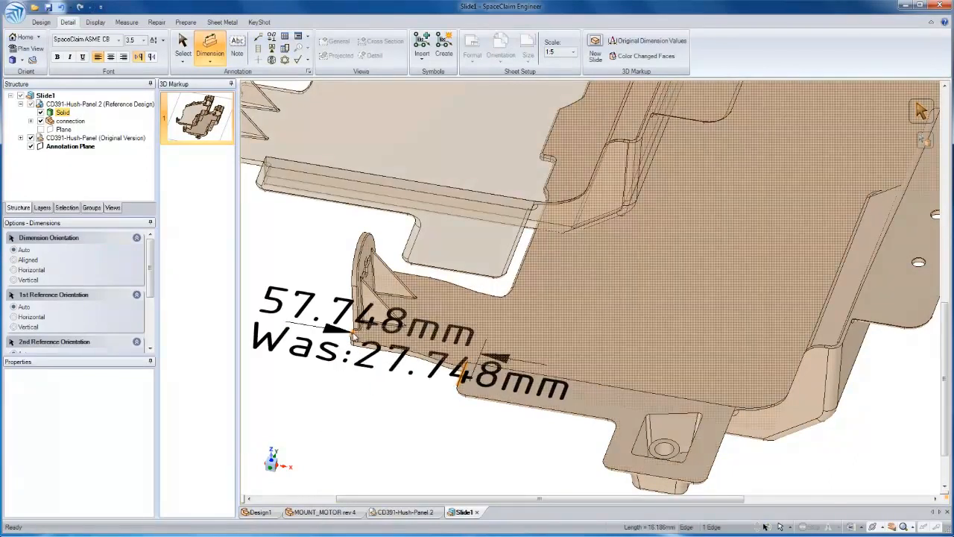
{"action": "scroll", "coordinate": [358, 388], "scroll_direction": "down", "scroll_amount": 5}
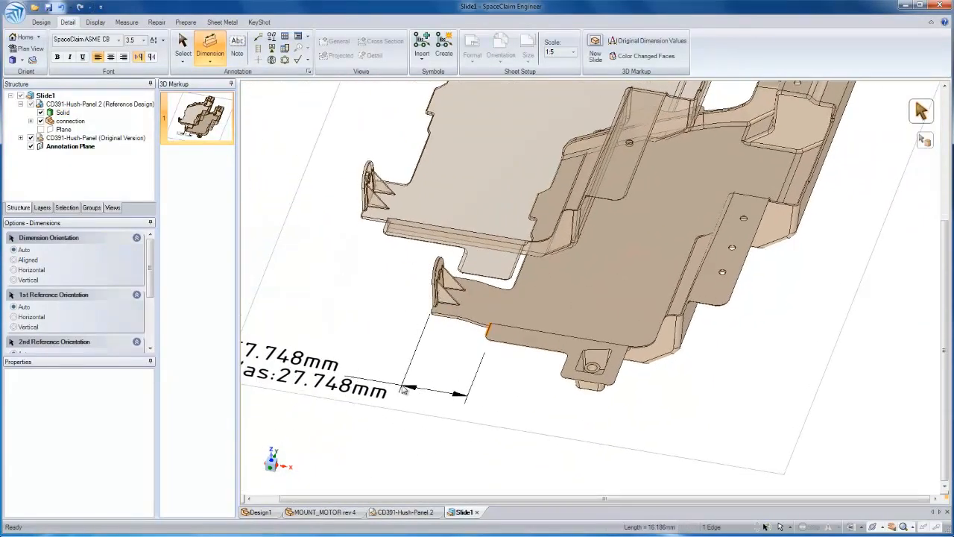
{"action": "left_click", "coordinate": [391, 386]}
{"action": "middle_click_drag", "start_coordinate": [380, 356], "coordinate": [427, 372], "text": "shift"}
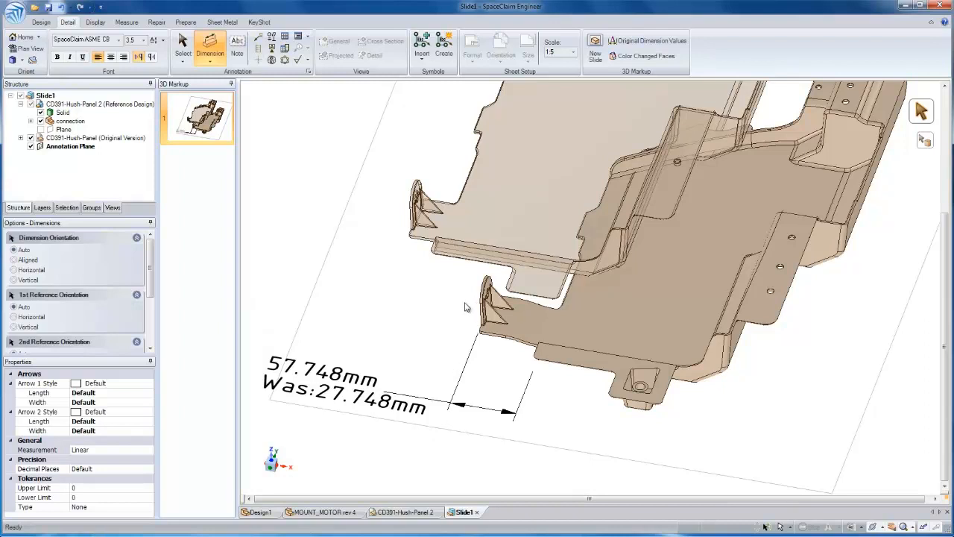
Dimension the offset between the bracket tab's straight front edge and the adjacent flange's long edge, placing the text beside the panels
{"action": "scroll", "coordinate": [470, 309], "scroll_direction": "up", "scroll_amount": 4}
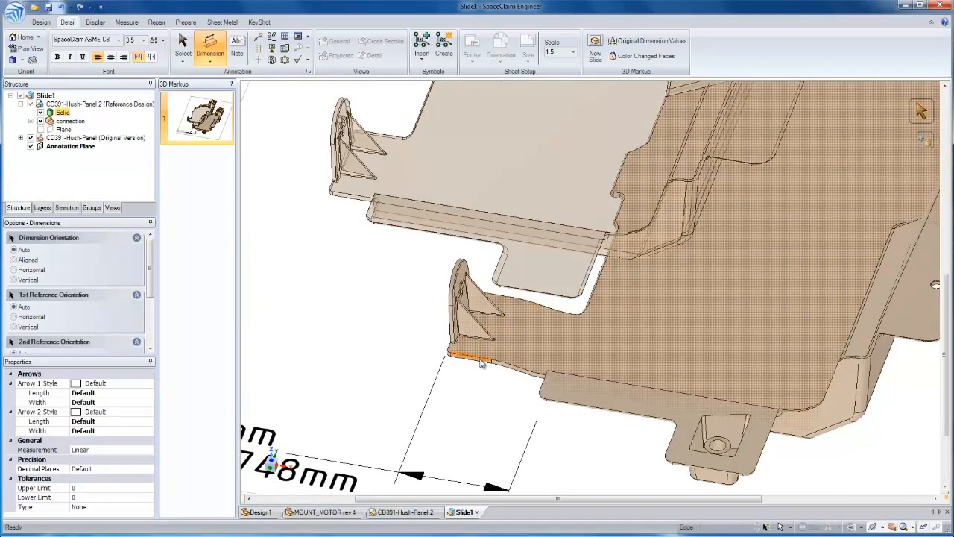
{"action": "left_click", "coordinate": [482, 363]}
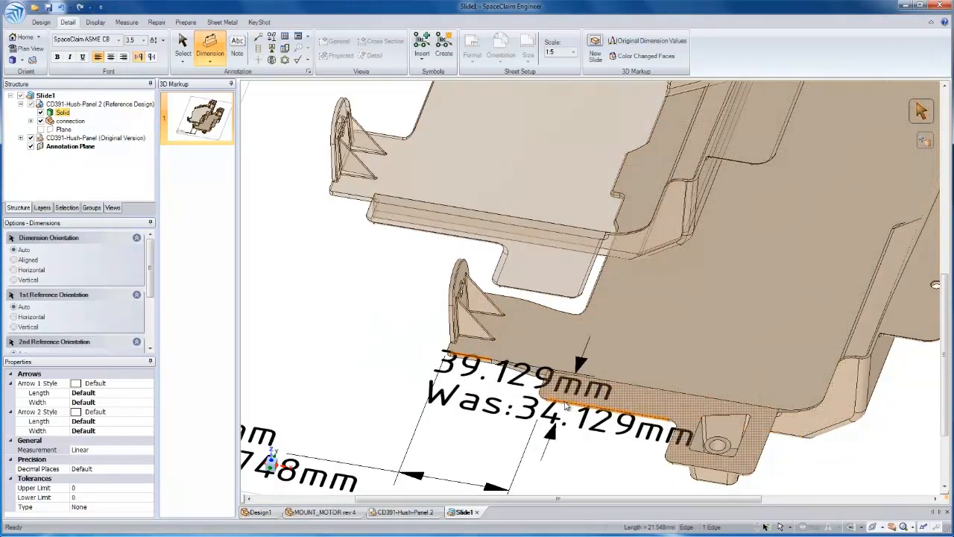
{"action": "scroll", "coordinate": [462, 305], "scroll_direction": "down", "scroll_amount": 4}
{"action": "middle_click_drag", "start_coordinate": [510, 293], "coordinate": [559, 294], "text": "shift"}
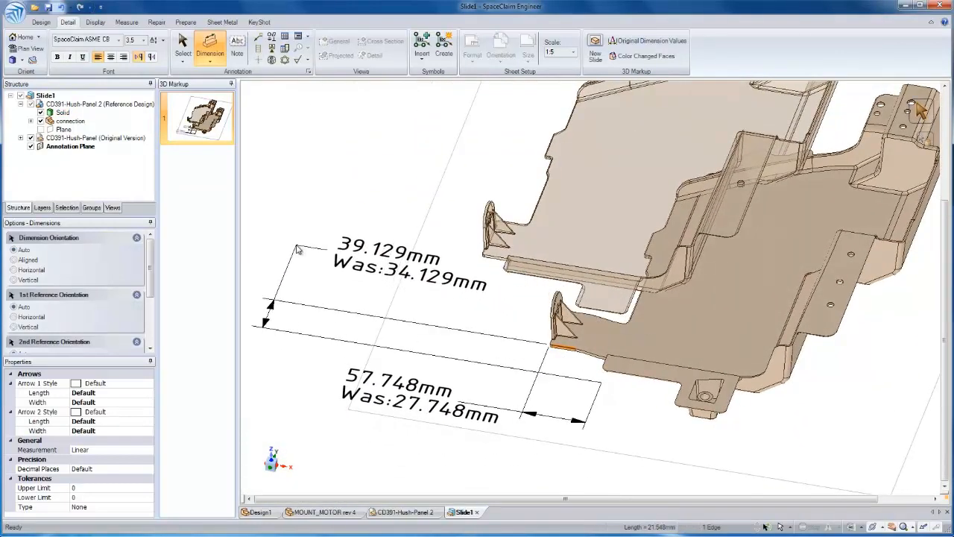
{"action": "left_click", "coordinate": [297, 248]}
{"action": "key", "text": "Escape"}
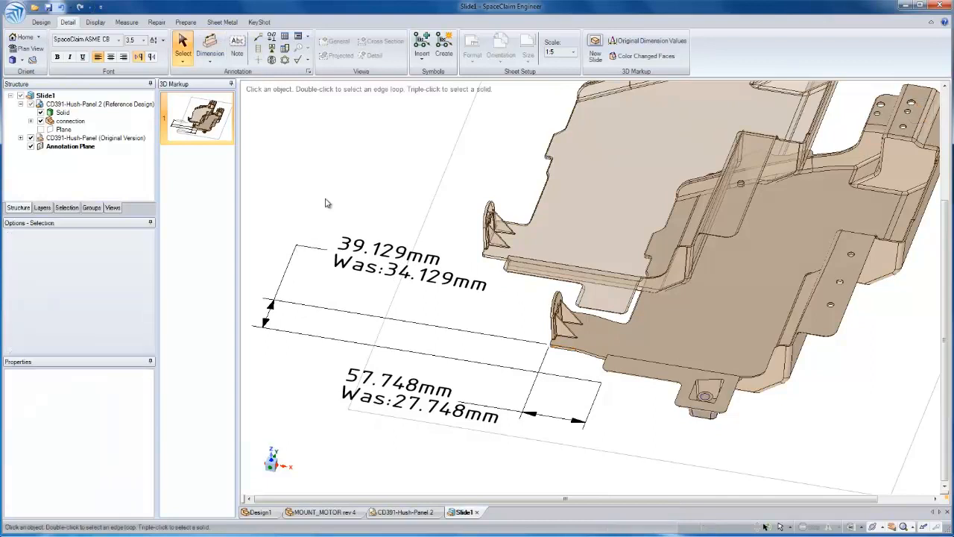
Add the note "added holes" on the annotation plane beside the modified panel's three-hole flange
{"action": "left_click", "coordinate": [621, 342]}
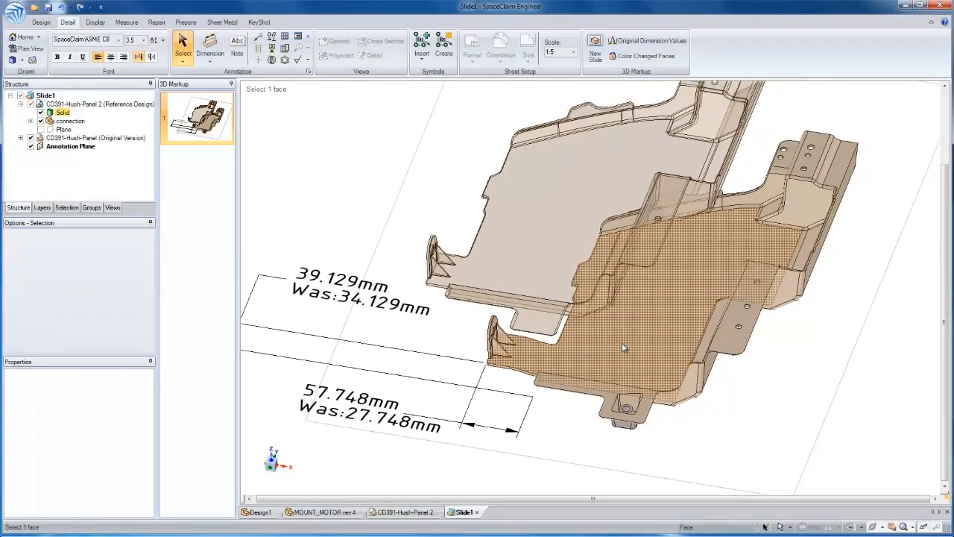
{"action": "left_click", "coordinate": [237, 55]}
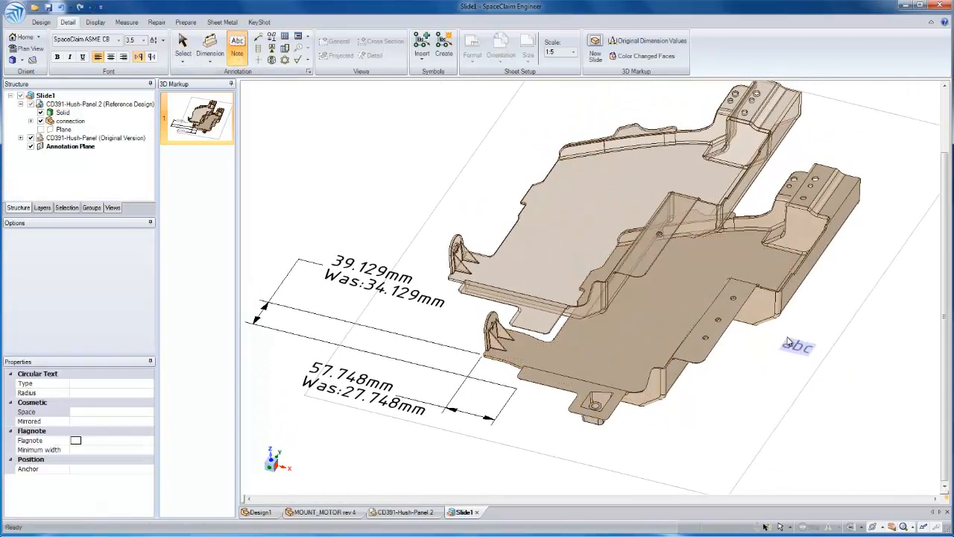
{"action": "left_click", "coordinate": [794, 339]}
{"action": "type", "text": "added holes"}
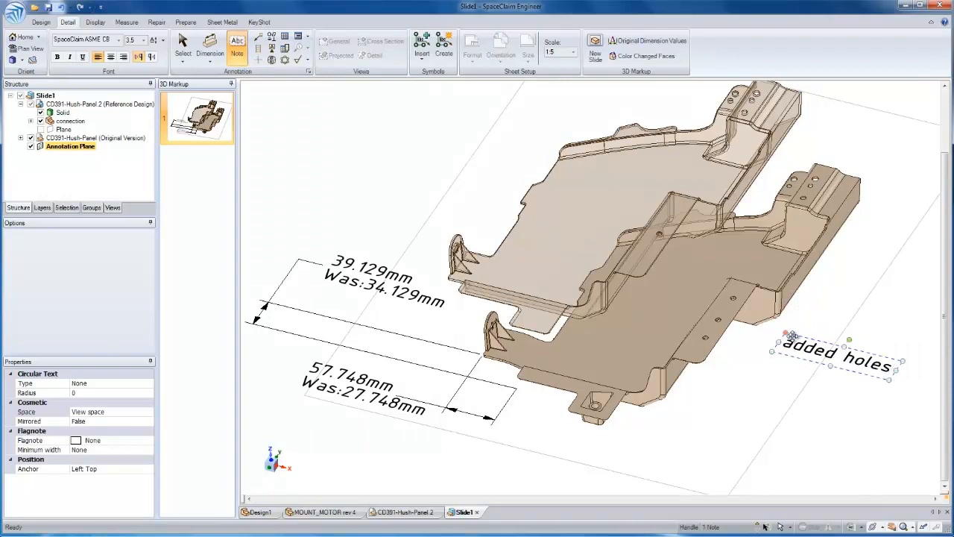
Attach a leader from the "added holes" note to the nearest hole in the flange
{"action": "left_click", "coordinate": [259, 36]}
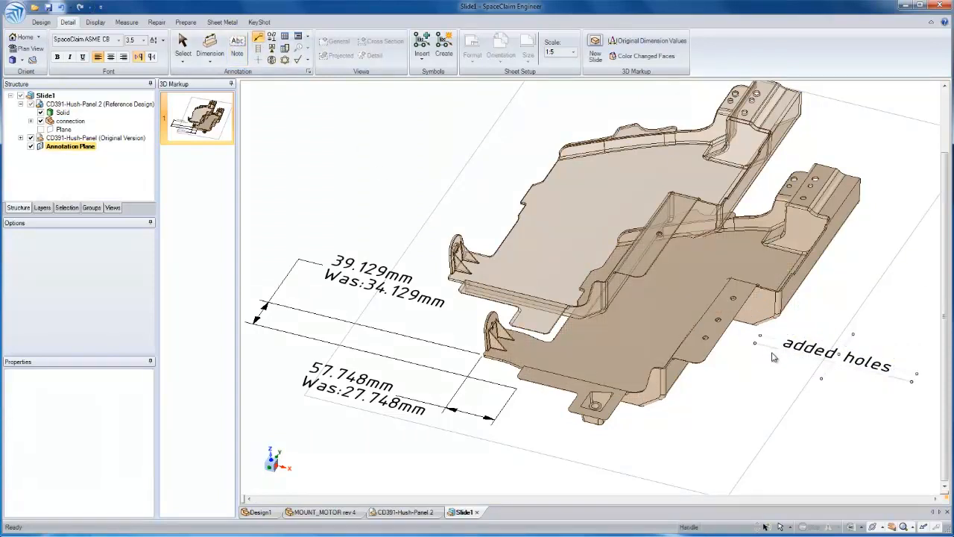
{"action": "left_click", "coordinate": [755, 342]}
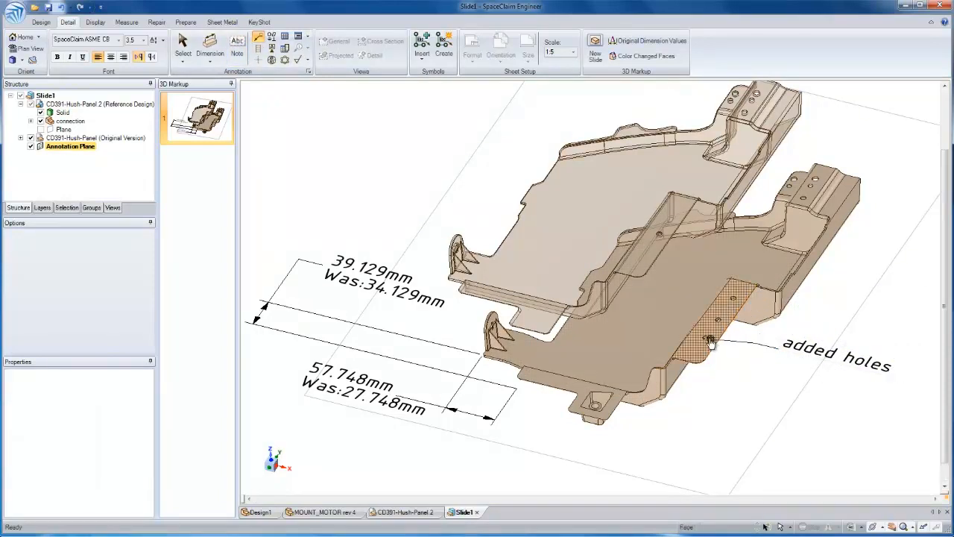
{"action": "left_click", "coordinate": [708, 339]}
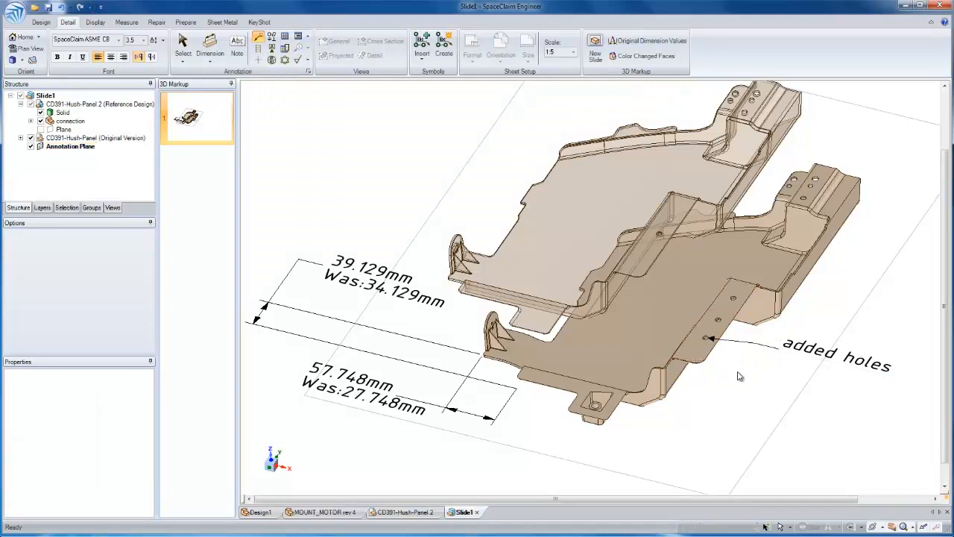
{"action": "key", "text": "Escape"}
Color the changed faces of the modified panel and inspect the flange holes, bracket tab and connection boss
{"action": "mouse_move", "coordinate": [736, 376]}
{"action": "middle_mouse_down", "text": "ctrl"}
{"action": "mouse_move", "coordinate": [735, 398]}
{"action": "mouse_move", "coordinate": [676, 373]}
{"action": "middle_mouse_up", "text": "ctrl"}
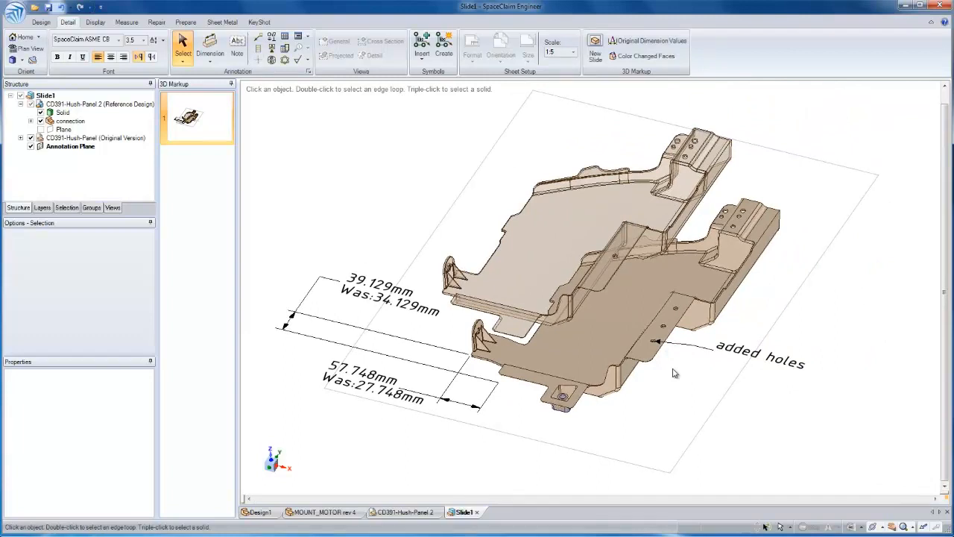
{"action": "scroll", "coordinate": [673, 373], "scroll_direction": "up", "scroll_amount": 3}
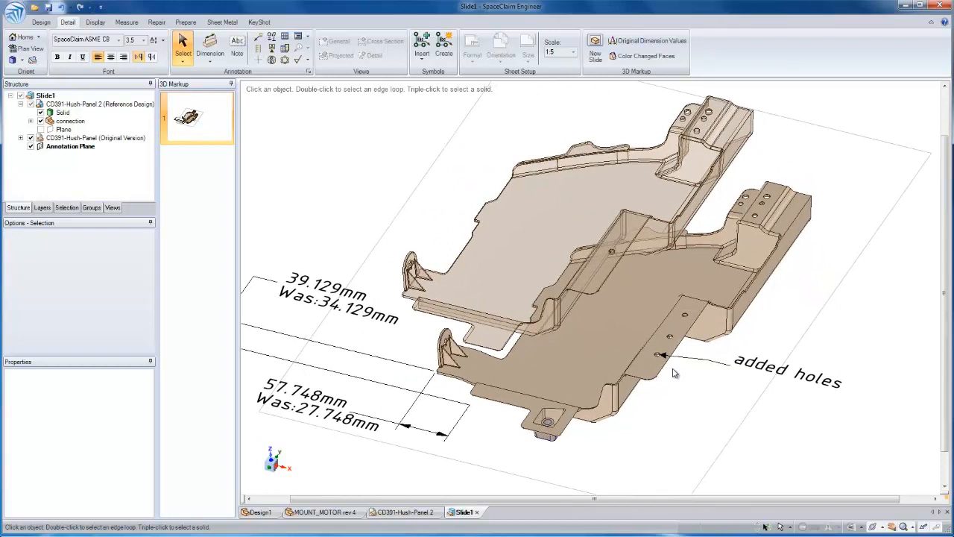
{"action": "left_click", "coordinate": [640, 56]}
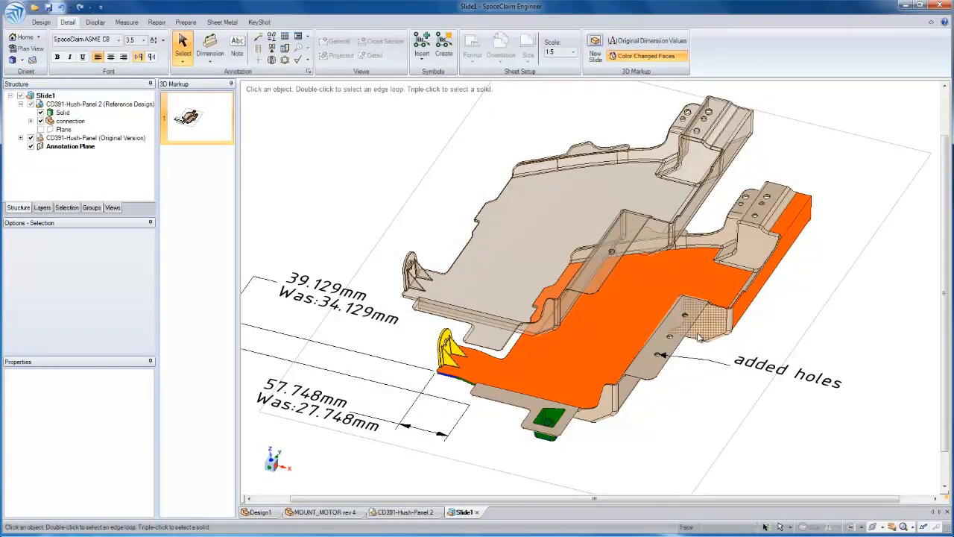
{"action": "scroll", "coordinate": [705, 349], "scroll_direction": "up", "scroll_amount": 5}
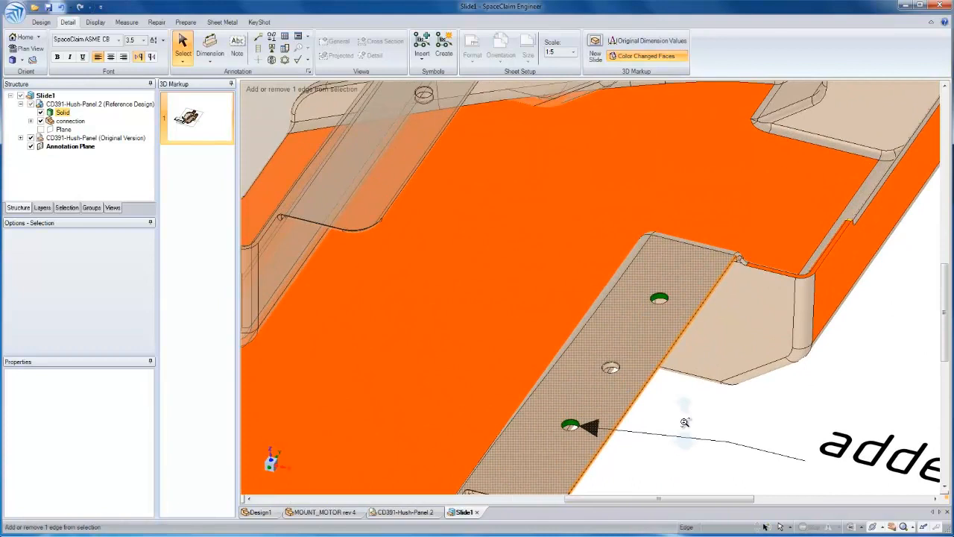
{"action": "middle_click_drag", "start_coordinate": [684, 422], "coordinate": [689, 361], "text": "ctrl"}
{"action": "middle_click_drag", "start_coordinate": [690, 362], "coordinate": [797, 248], "text": "shift"}
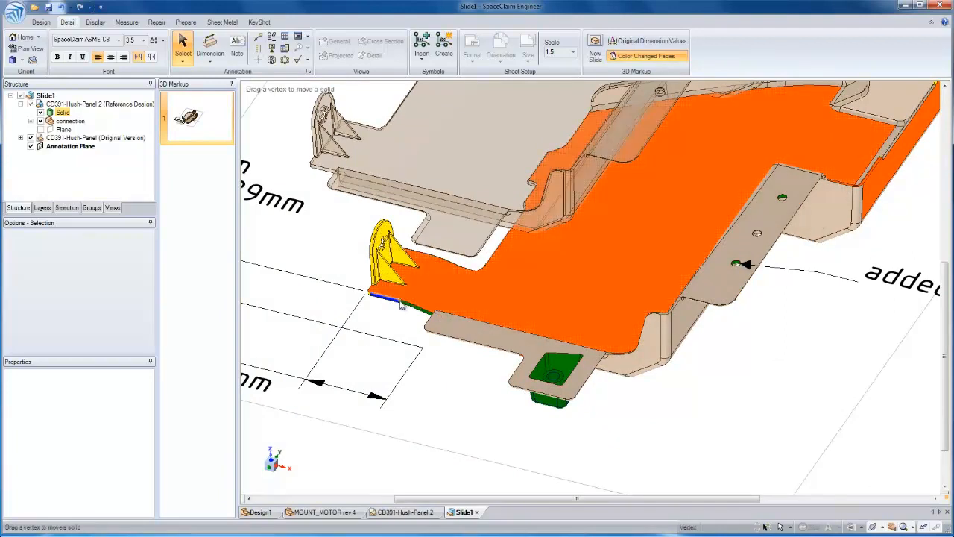
{"action": "middle_click_drag", "start_coordinate": [739, 355], "coordinate": [732, 337], "text": "ctrl"}
{"action": "middle_click_drag", "start_coordinate": [732, 337], "coordinate": [726, 392], "text": "shift"}
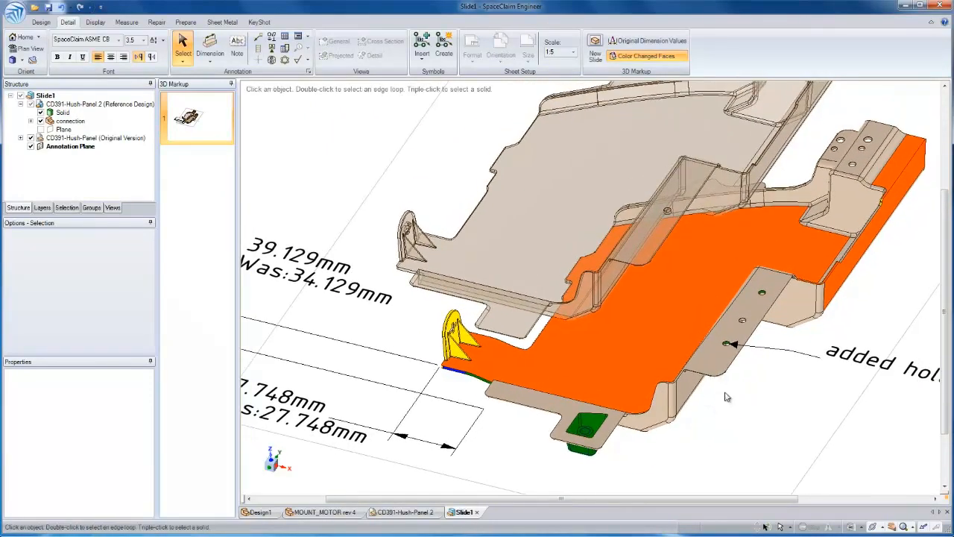
{"action": "right_click", "coordinate": [196, 122]}
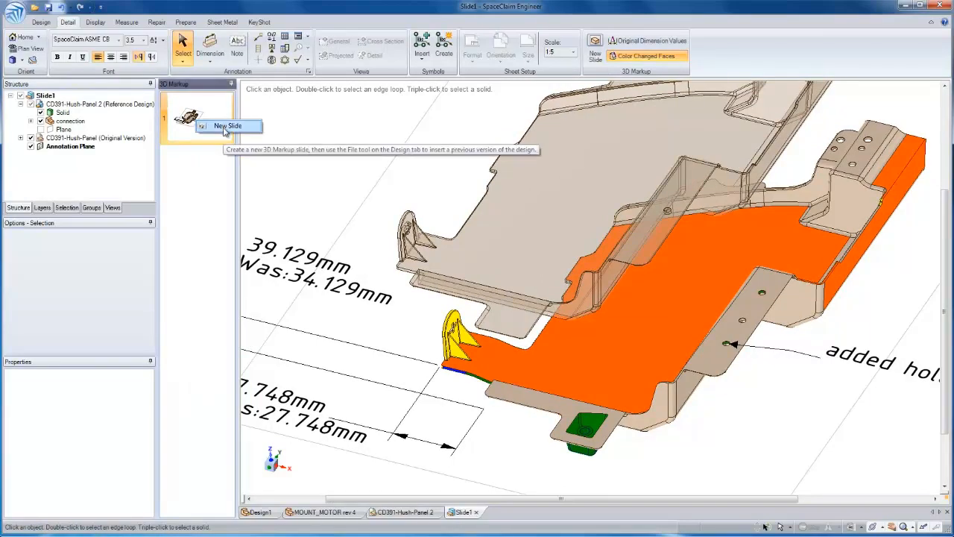
{"action": "left_click", "coordinate": [15, 12]}
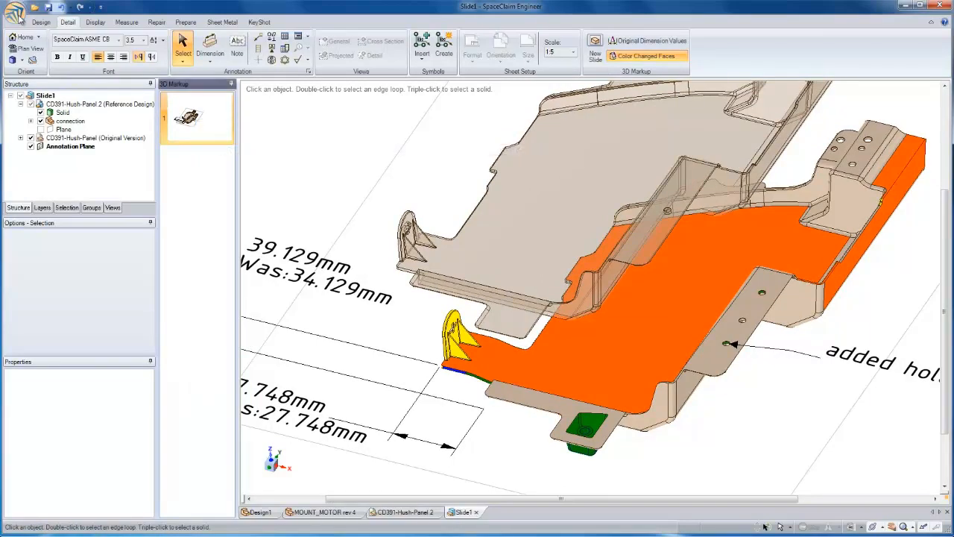
{"action": "left_click", "coordinate": [15, 12]}
{"action": "mouse_move", "coordinate": [41, 106]}
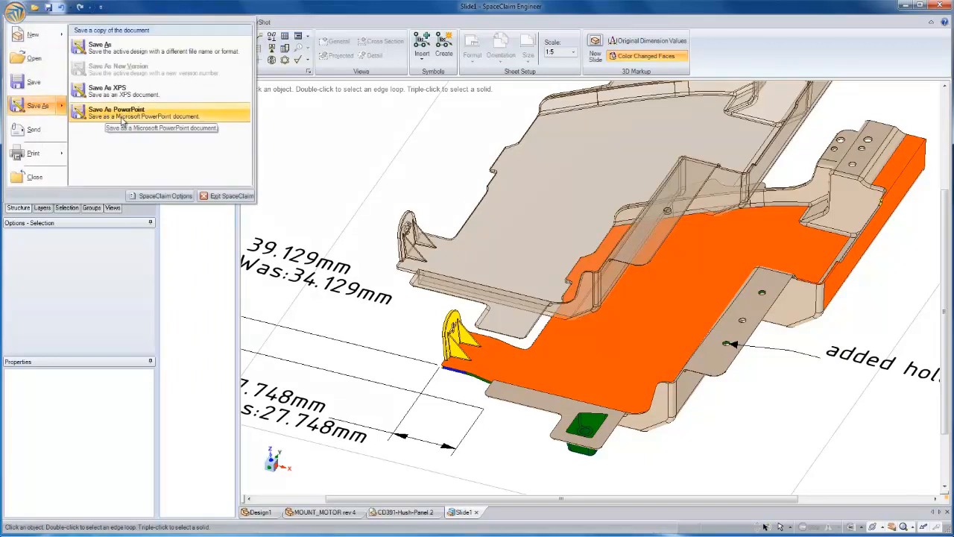
{"action": "left_click", "coordinate": [317, 155]}
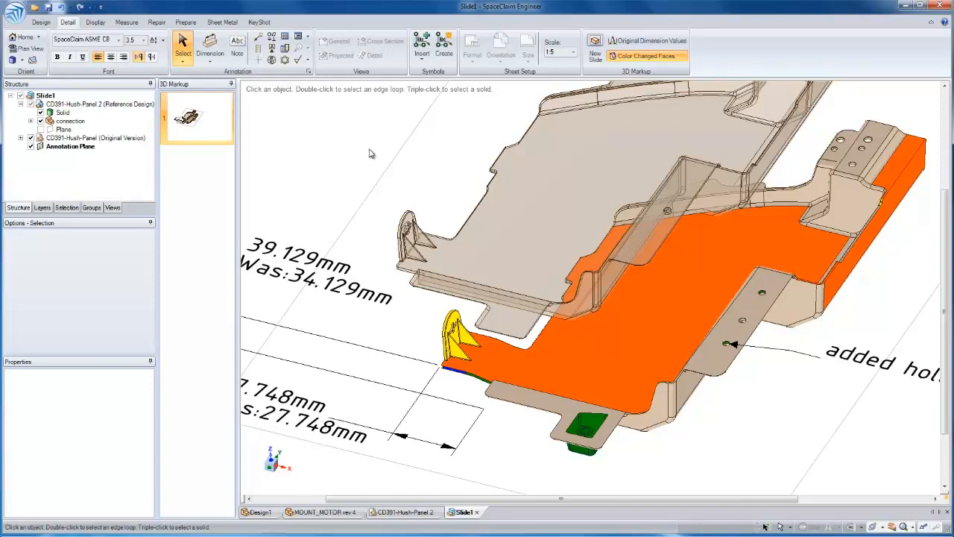
{"action": "middle_click_drag", "start_coordinate": [745, 439], "coordinate": [648, 372], "text": "ctrl"}
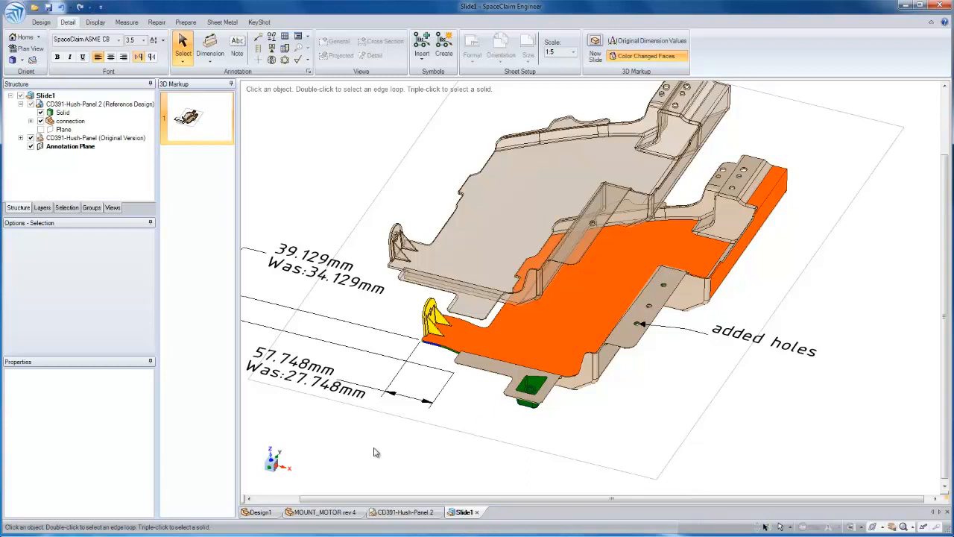
Switch to the file explorer and open SampleMBD-Full.CATPart from the CATIA folder
{"action": "key", "text": "alt+Tab"}
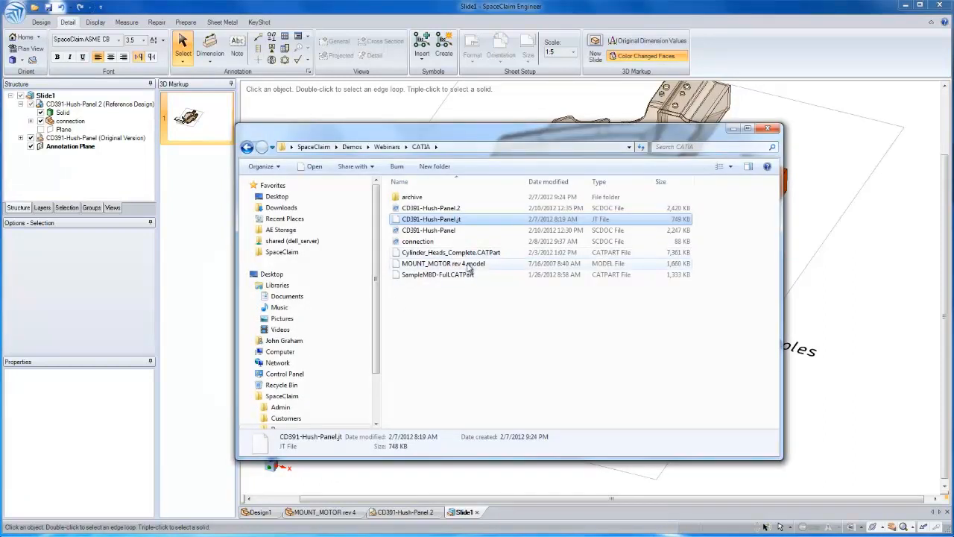
{"action": "left_click", "coordinate": [468, 265]}
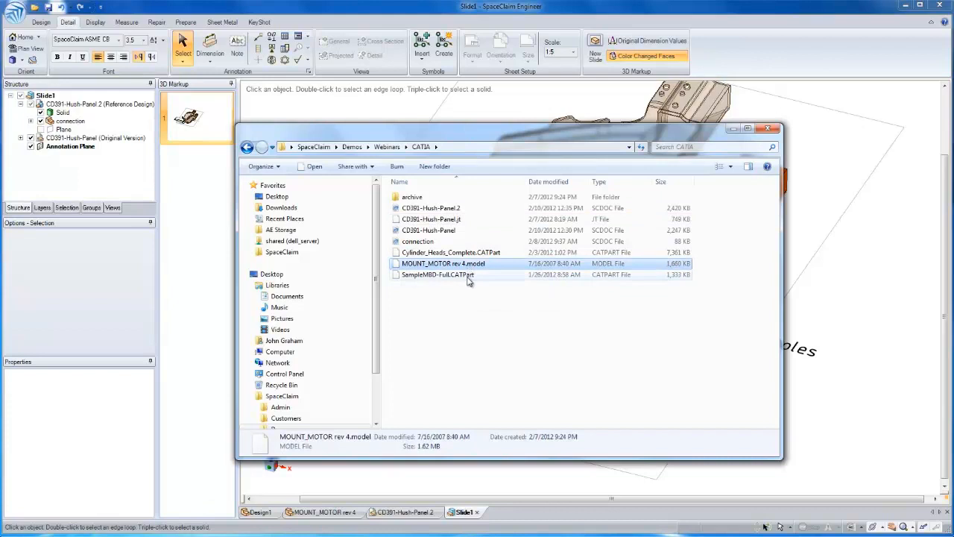
{"action": "left_click", "coordinate": [470, 275]}
{"action": "double_click", "coordinate": [477, 278]}
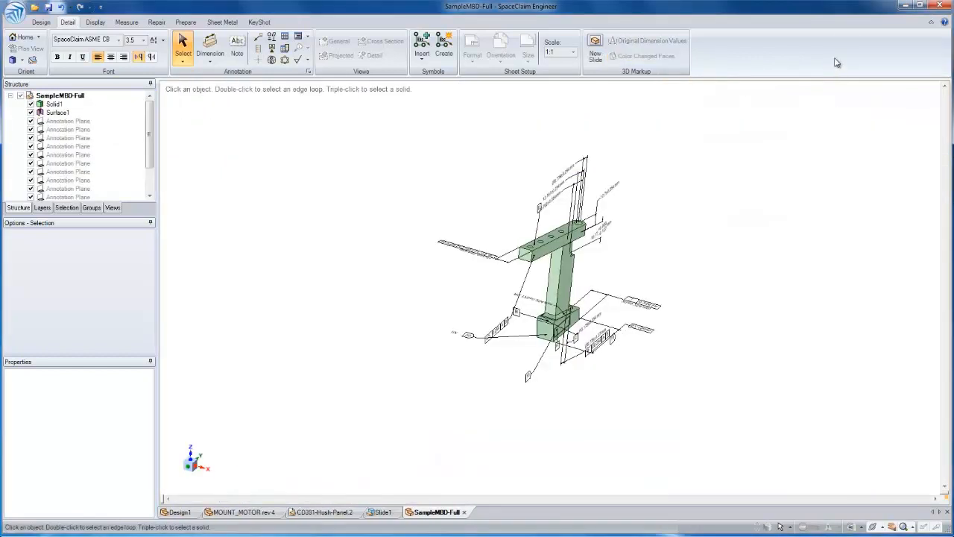
Pull the small step face on the upright, setting its driving annotation dimension to 20 mm
{"action": "middle_click_drag", "start_coordinate": [639, 247], "coordinate": [675, 299]}
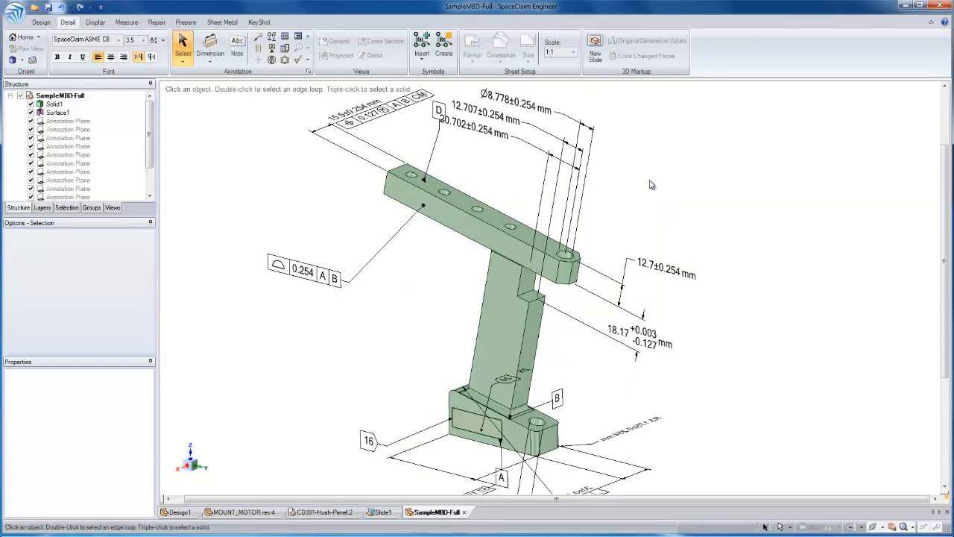
{"action": "key", "text": "p"}
{"action": "left_click", "coordinate": [533, 295]}
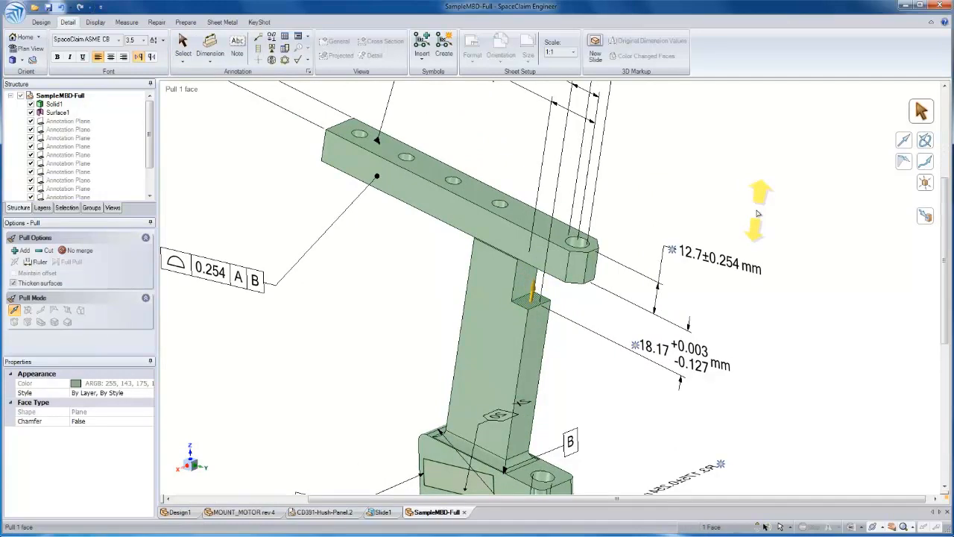
{"action": "mouse_move", "coordinate": [750, 222]}
{"action": "left_mouse_down"}
{"action": "mouse_move", "coordinate": [751, 246]}
{"action": "mouse_move", "coordinate": [753, 228]}
{"action": "left_mouse_up"}
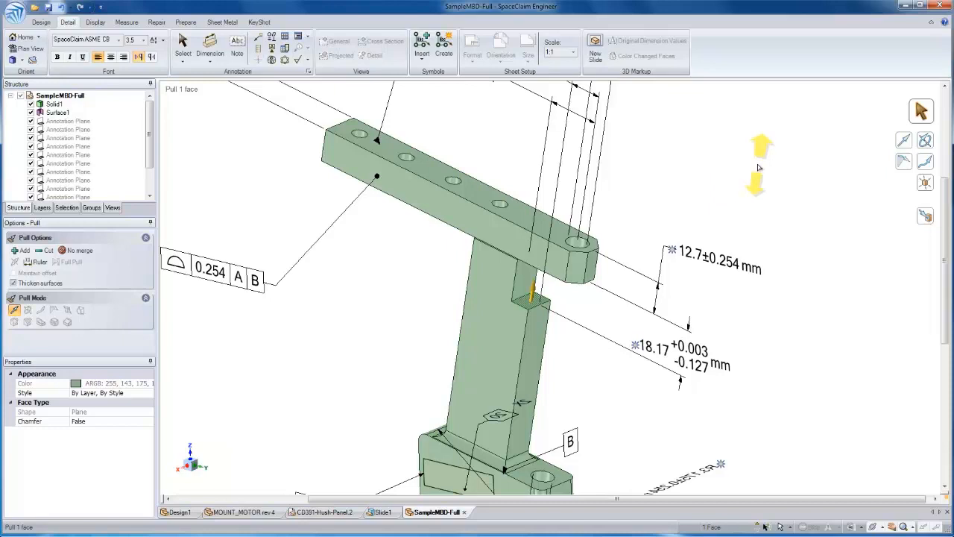
{"action": "left_click", "coordinate": [635, 346]}
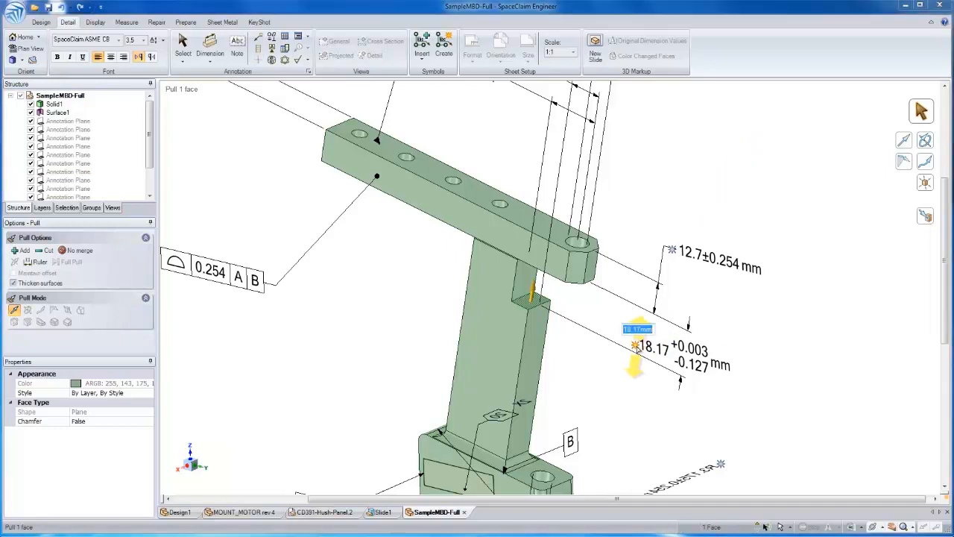
{"action": "type", "text": "20"}
{"action": "key", "text": "Return"}
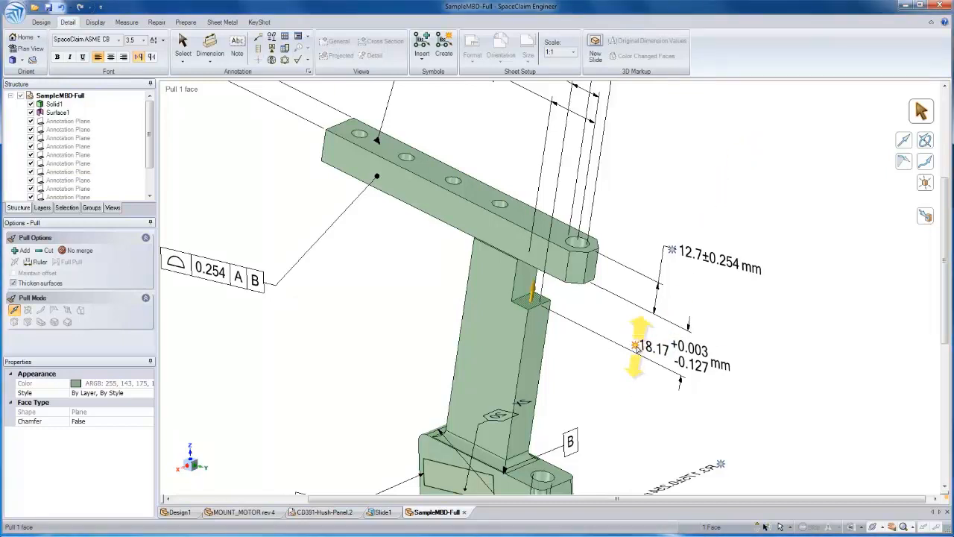
Pull the top face of the upper arm, setting the arm's thickness dimension to 15 mm
{"action": "left_click", "coordinate": [553, 234]}
{"action": "left_click", "coordinate": [671, 250]}
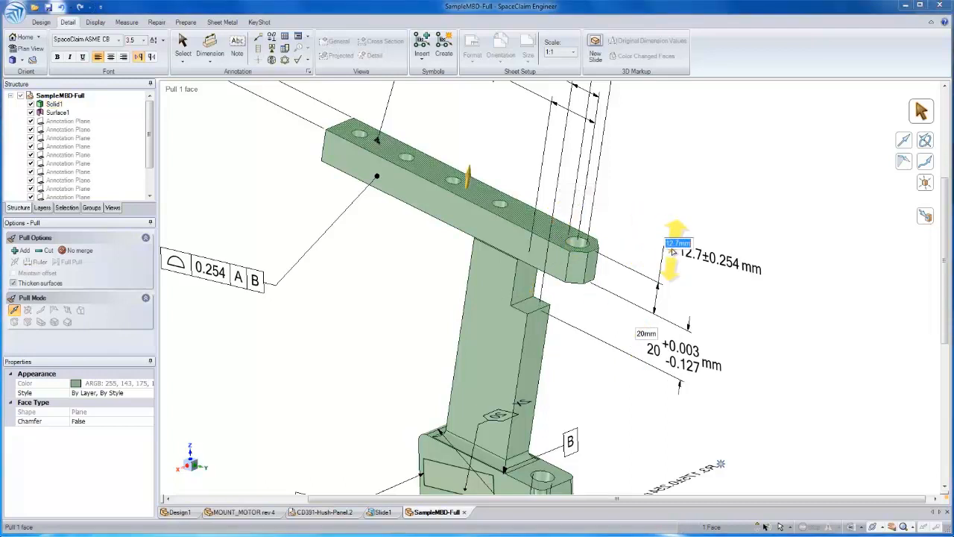
{"action": "key", "text": "Escape"}
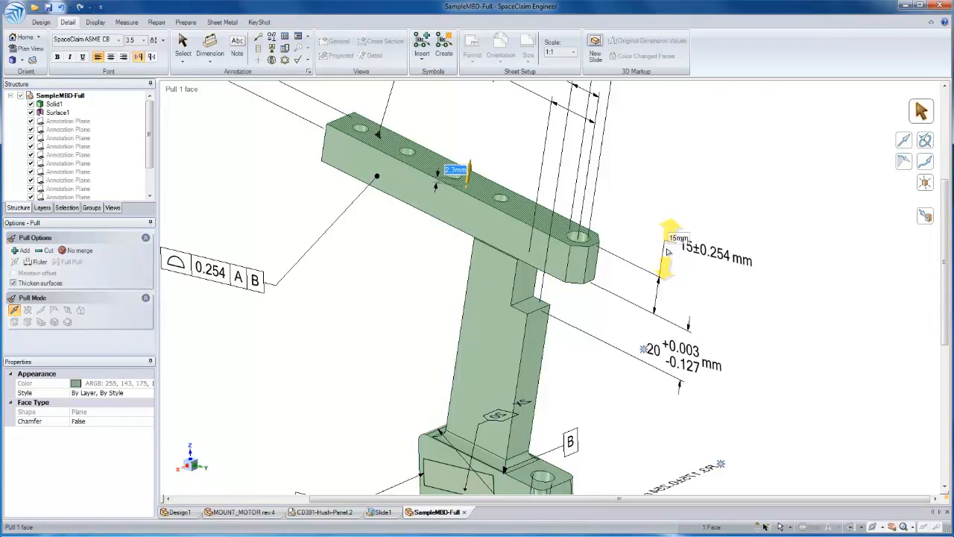
{"action": "left_click", "coordinate": [642, 221]}
Pull both long side faces of the upper arm together, setting the arm's width dimension to 20 mm
{"action": "middle_click_drag", "start_coordinate": [499, 208], "coordinate": [509, 271]}
{"action": "left_click", "coordinate": [509, 271]}
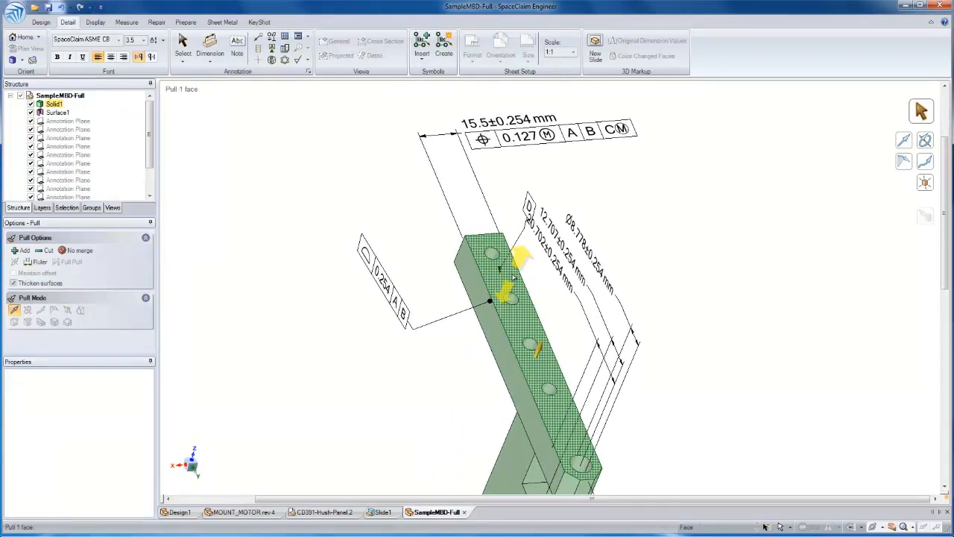
{"action": "scroll", "coordinate": [513, 277], "scroll_direction": "down", "scroll_amount": 1}
{"action": "left_click", "coordinate": [513, 277]}
{"action": "left_click", "coordinate": [476, 291], "text": "ctrl"}
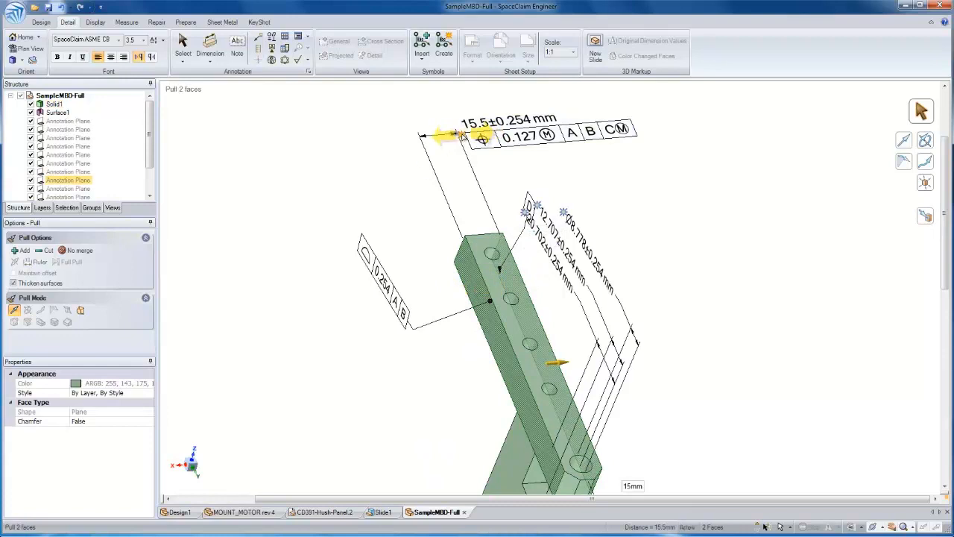
{"action": "key", "text": "space"}
{"action": "key", "text": "Return"}
{"action": "left_click_drag", "start_coordinate": [461, 135], "coordinate": [463, 135]}
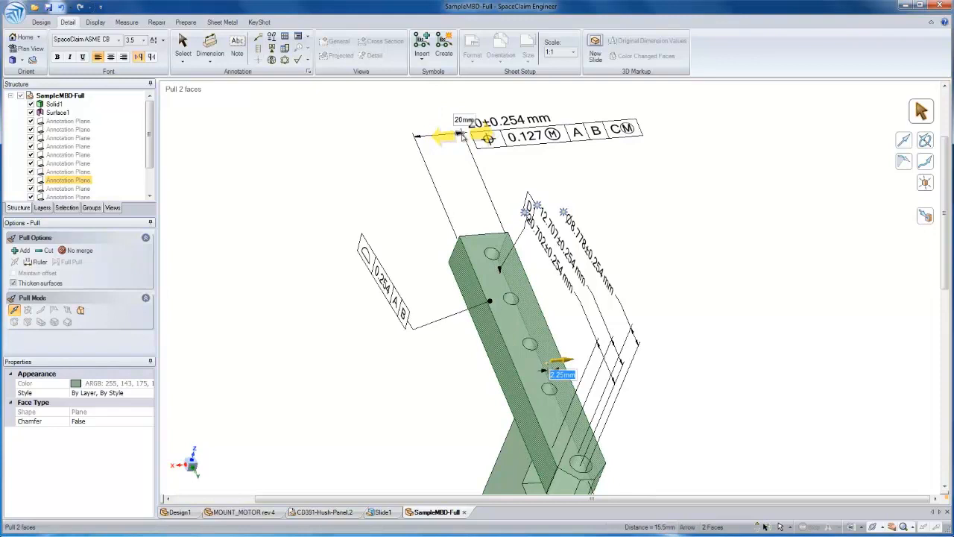
{"action": "left_click", "coordinate": [500, 259]}
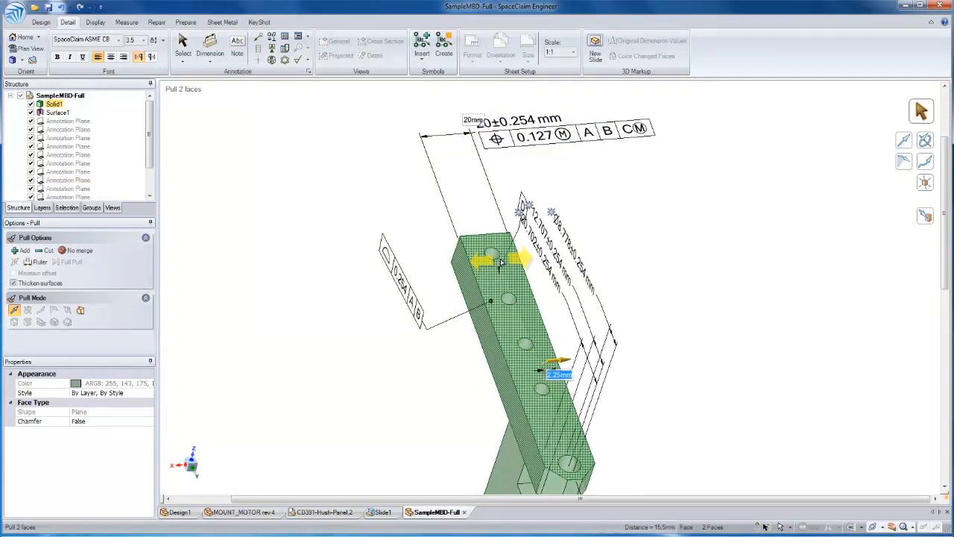
Set the diameter dimension of the vertical hole in the base foot to 9 mm
{"action": "scroll", "coordinate": [515, 266], "scroll_direction": "down", "scroll_amount": 2}
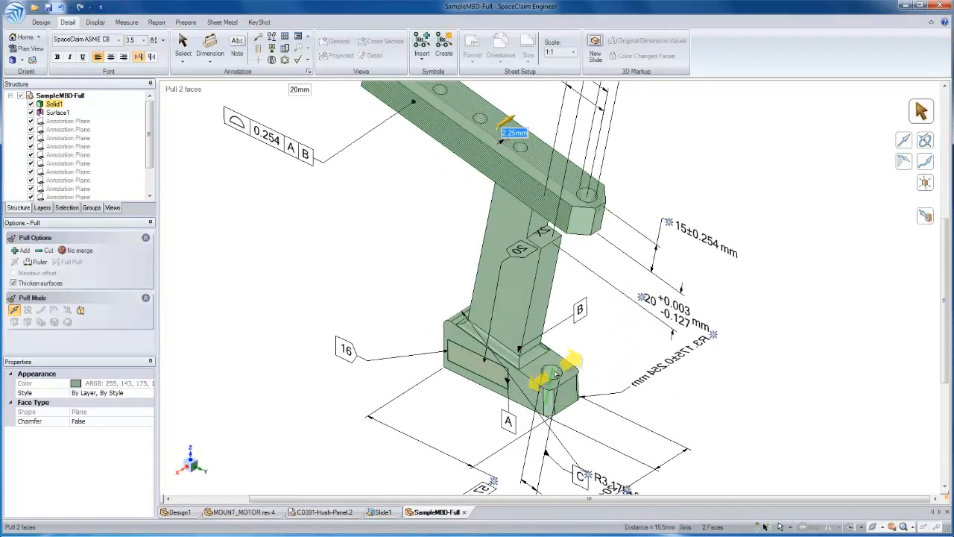
{"action": "left_click", "coordinate": [556, 373]}
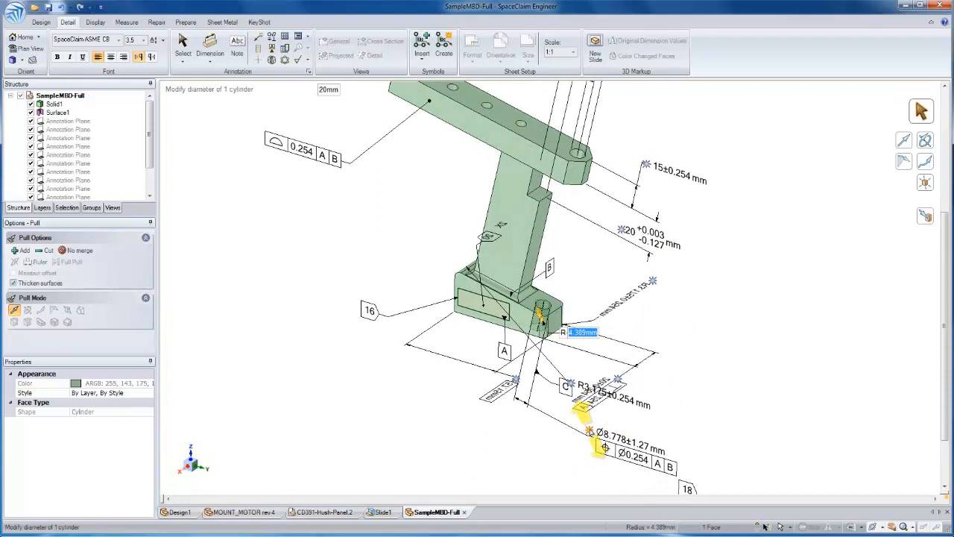
{"action": "left_click", "coordinate": [590, 431]}
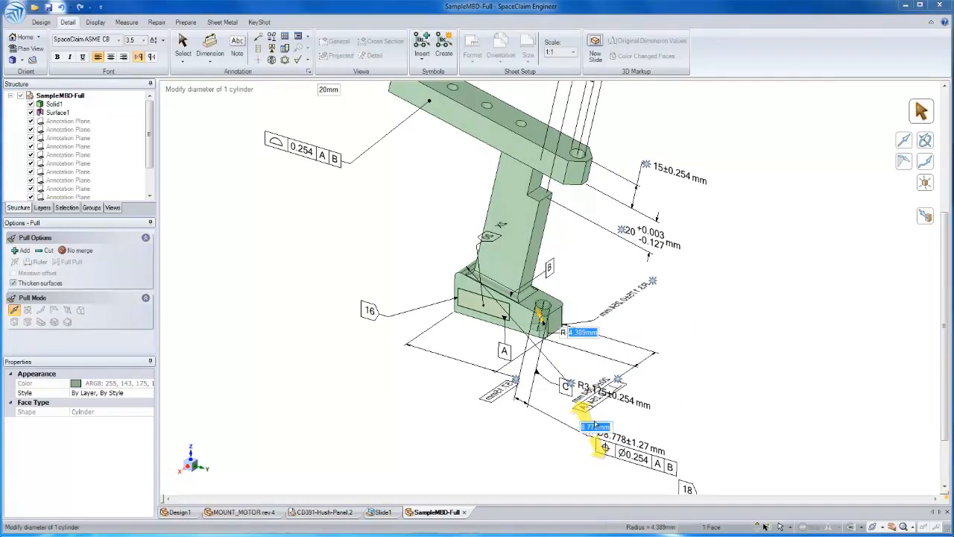
{"action": "key", "text": "Return"}
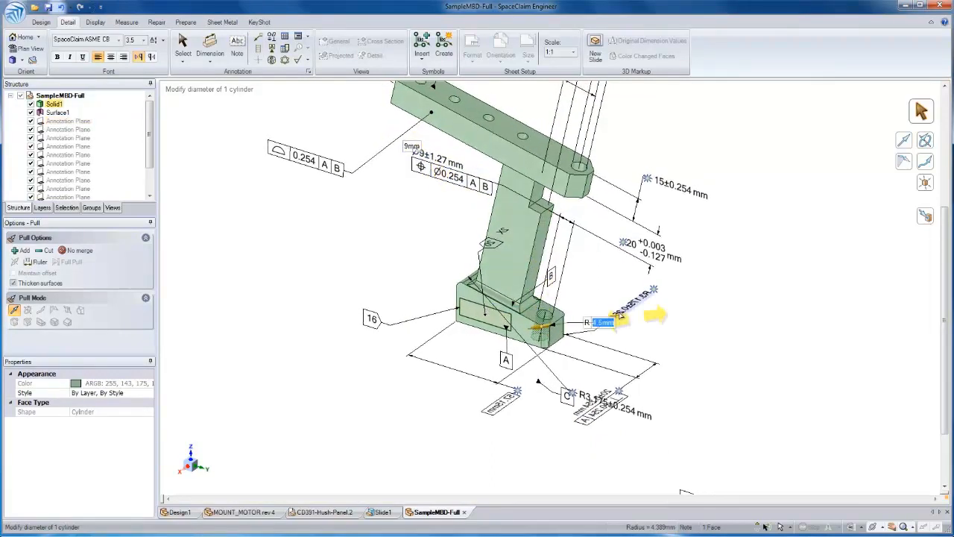
{"action": "left_click", "coordinate": [705, 338]}
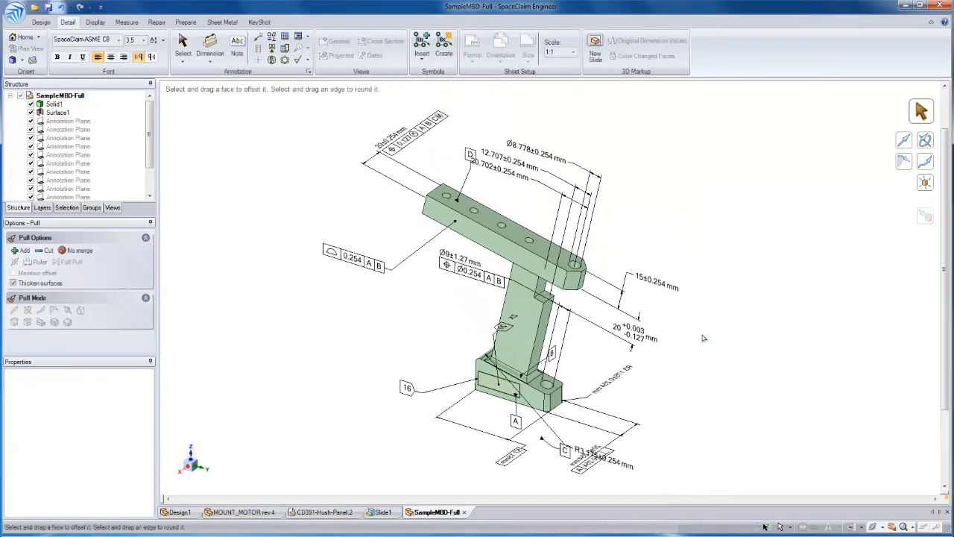
Leave the Pull tool and create a new drawing sheet for the edited SampleMBD-Full design
{"action": "key", "text": "s"}
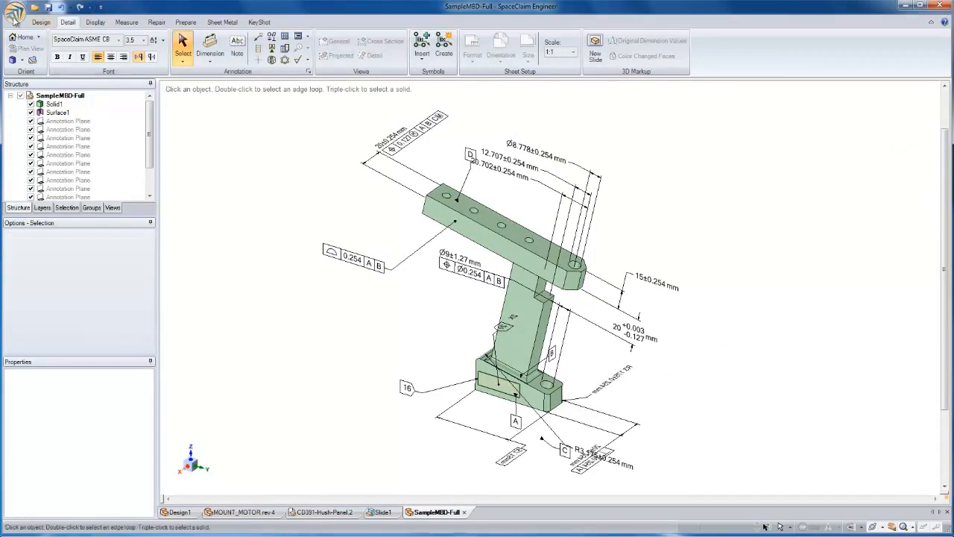
{"action": "left_click", "coordinate": [14, 15]}
{"action": "mouse_move", "coordinate": [25, 37]}
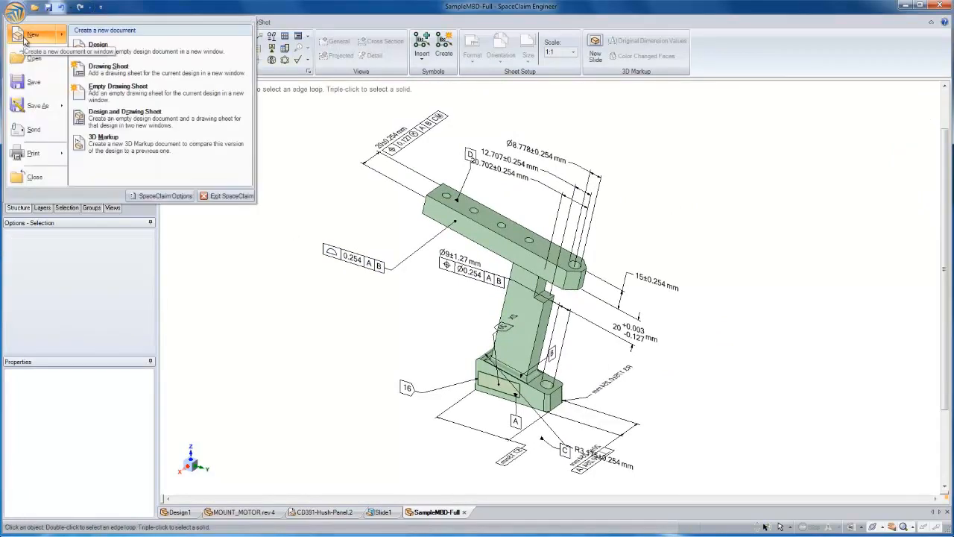
{"action": "left_click", "coordinate": [100, 69]}
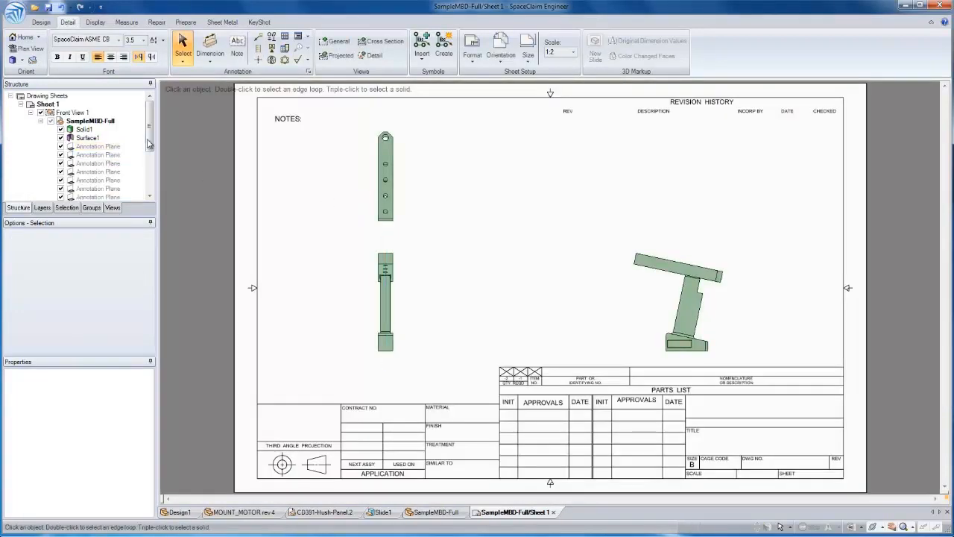
Show the dimensions of the last annotation plane under the drawing's front view
{"action": "left_click_drag", "start_coordinate": [147, 149], "coordinate": [148, 186]}
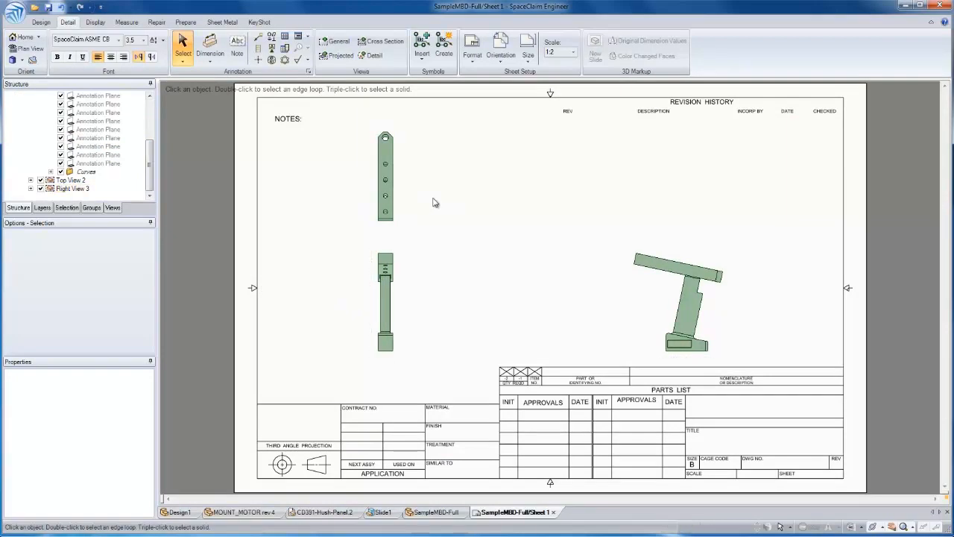
{"action": "right_click", "coordinate": [111, 163]}
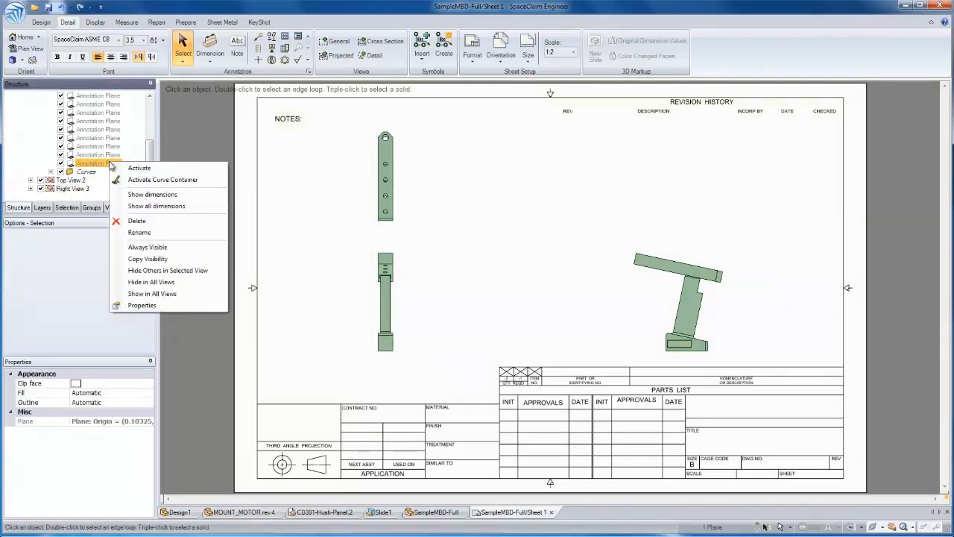
{"action": "left_click", "coordinate": [152, 194]}
Show the dimensions of the five annotation planes directly above the last one, working upward one by one
{"action": "right_click", "coordinate": [116, 155]}
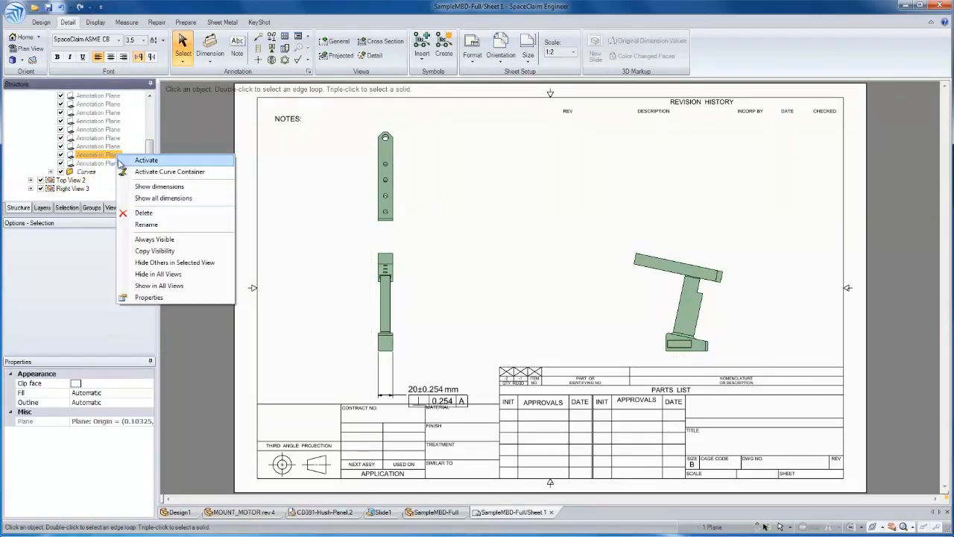
{"action": "left_click", "coordinate": [142, 190]}
{"action": "right_click", "coordinate": [109, 147]}
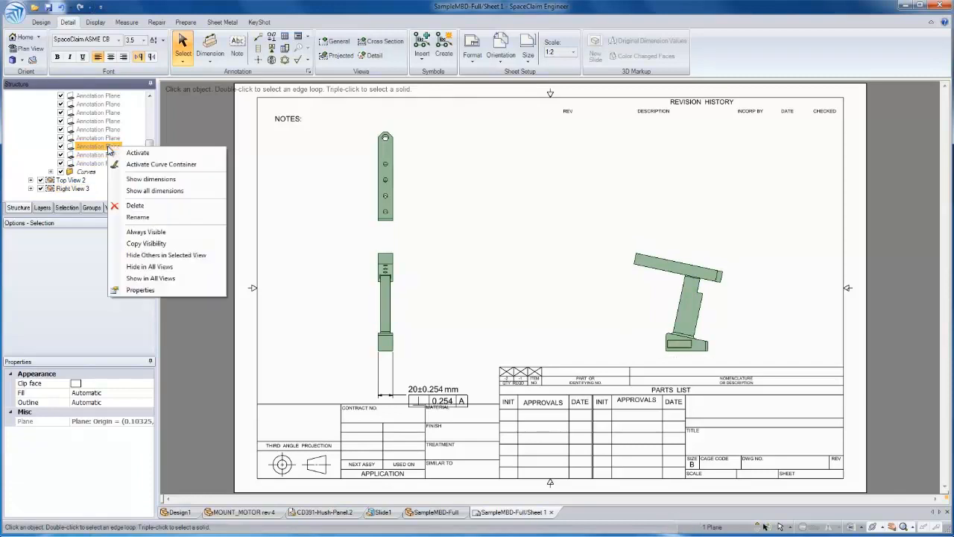
{"action": "left_click", "coordinate": [143, 188]}
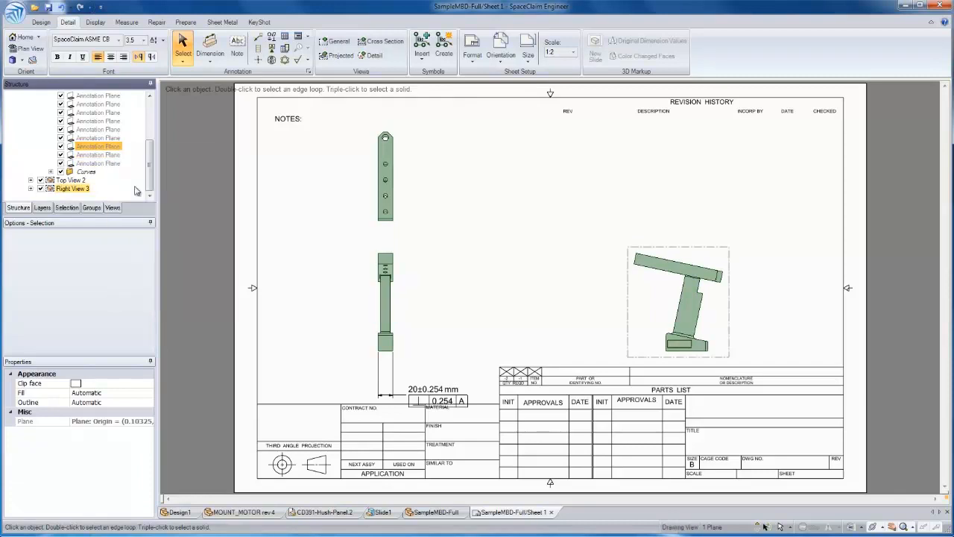
{"action": "right_click", "coordinate": [114, 143]}
{"action": "left_click", "coordinate": [142, 190]}
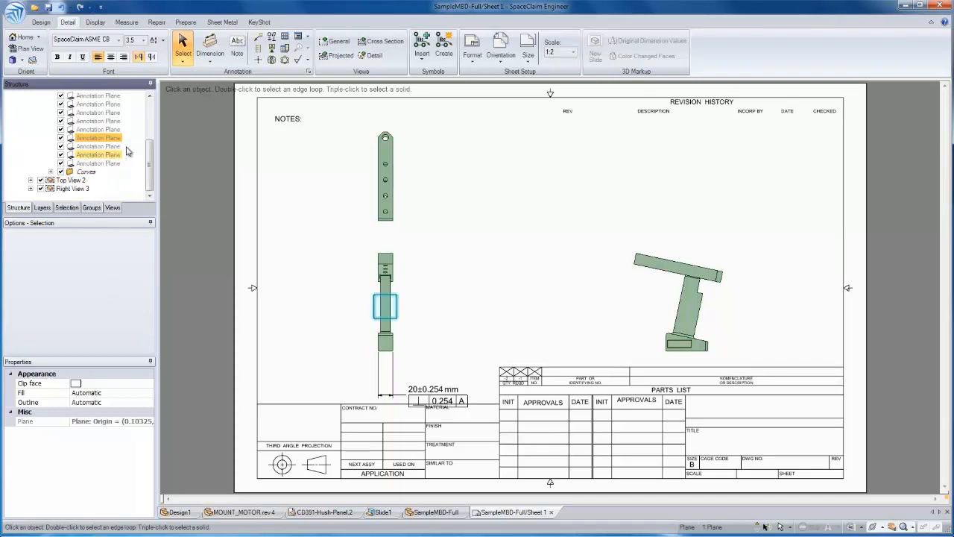
{"action": "right_click", "coordinate": [112, 130]}
{"action": "left_click", "coordinate": [141, 176]}
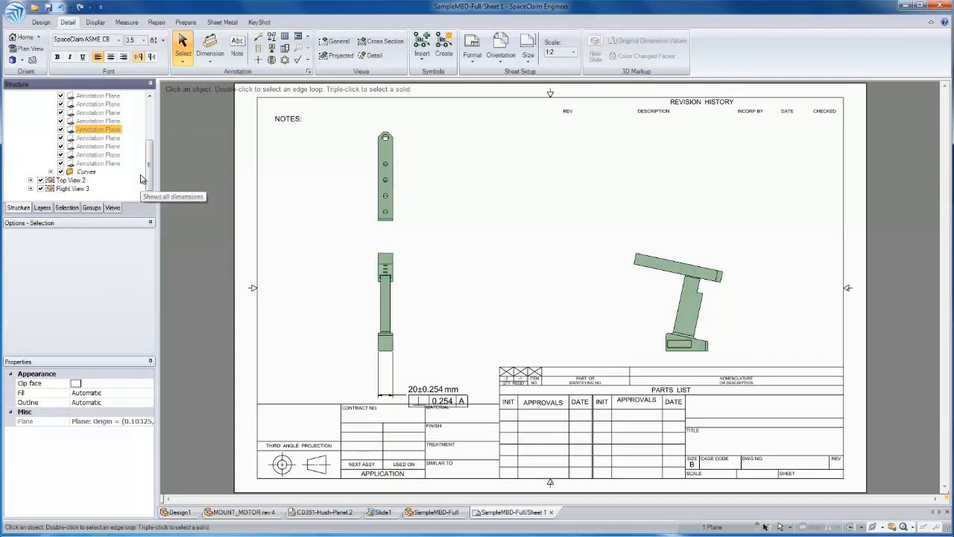
{"action": "right_click", "coordinate": [112, 120]}
{"action": "left_click", "coordinate": [130, 167]}
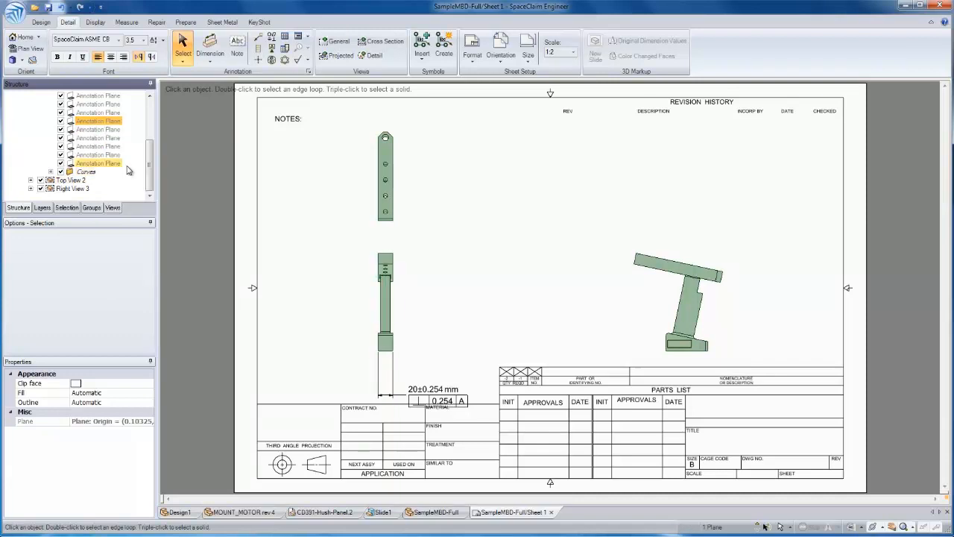
Show all dimensions of the next annotation planes further up under the front view, continuing to the fourth plane below Surface1
{"action": "right_click", "coordinate": [112, 121]}
{"action": "right_click", "coordinate": [110, 112]}
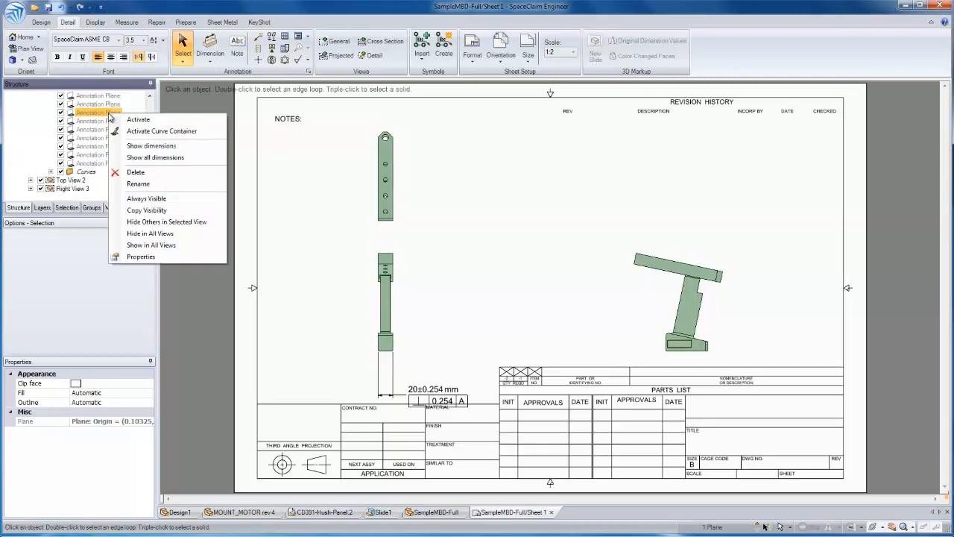
{"action": "left_click", "coordinate": [134, 157]}
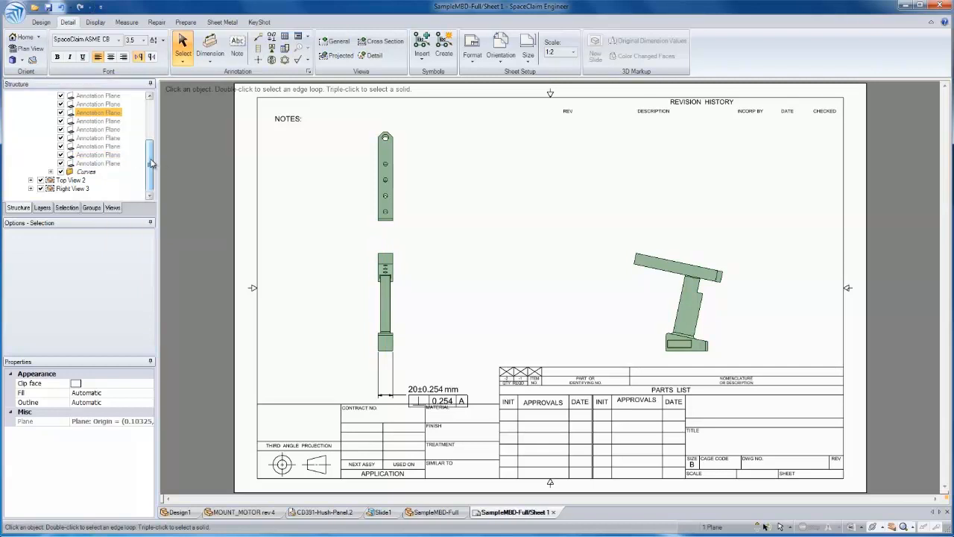
{"action": "left_click_drag", "start_coordinate": [152, 165], "coordinate": [151, 140]}
{"action": "right_click", "coordinate": [112, 138]}
{"action": "left_click", "coordinate": [134, 182]}
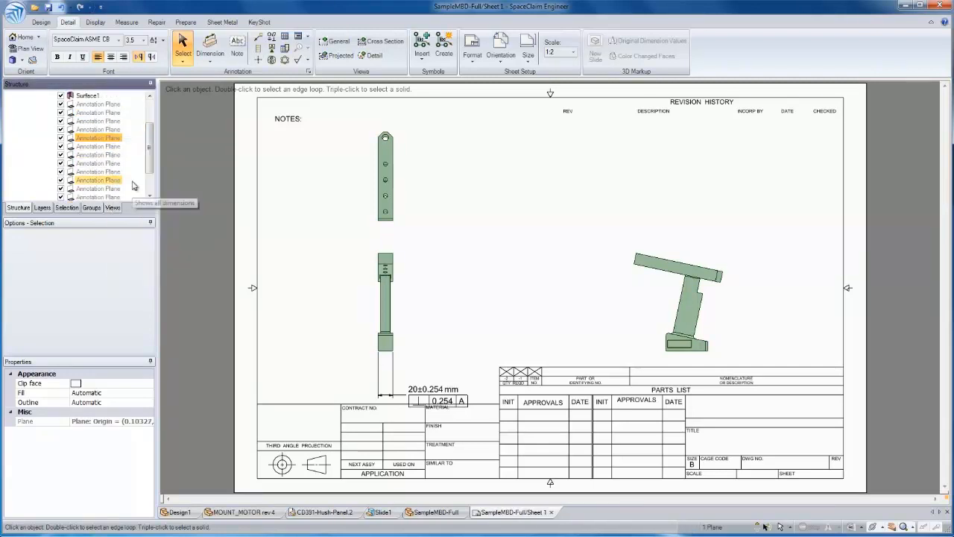
{"action": "right_click", "coordinate": [111, 138]}
{"action": "left_click", "coordinate": [134, 183]}
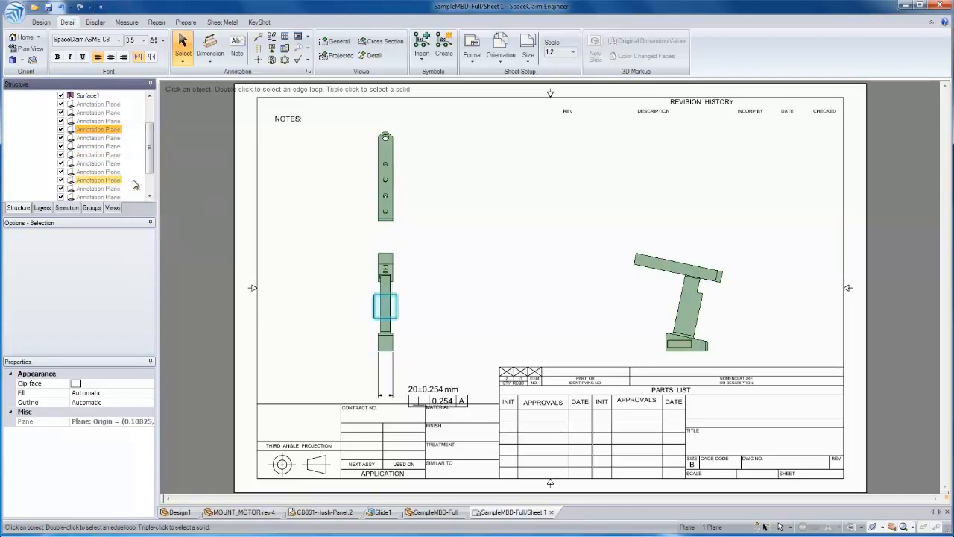
Show the Imported Annotation Planes layer to view the planes on the sheet, and hide it again
{"action": "left_click", "coordinate": [43, 208]}
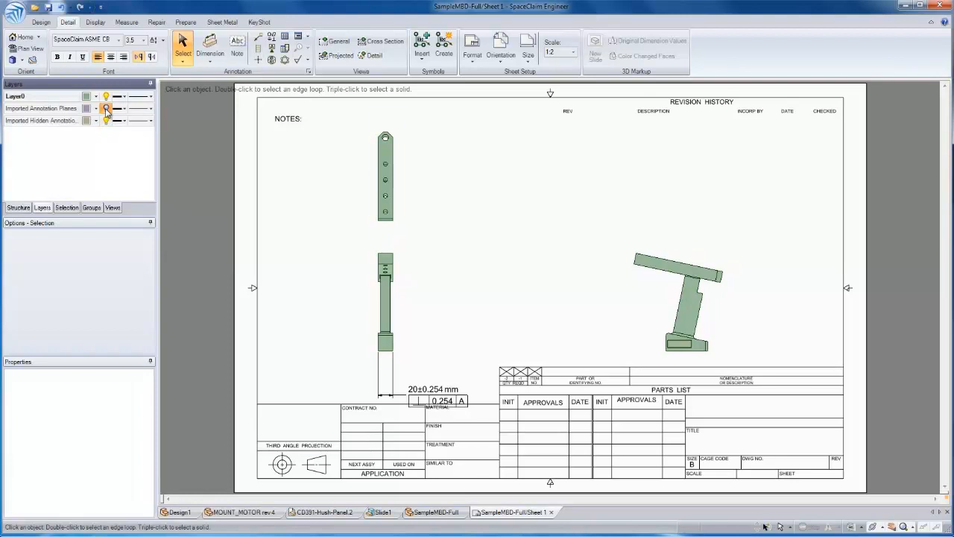
{"action": "left_click", "coordinate": [106, 108]}
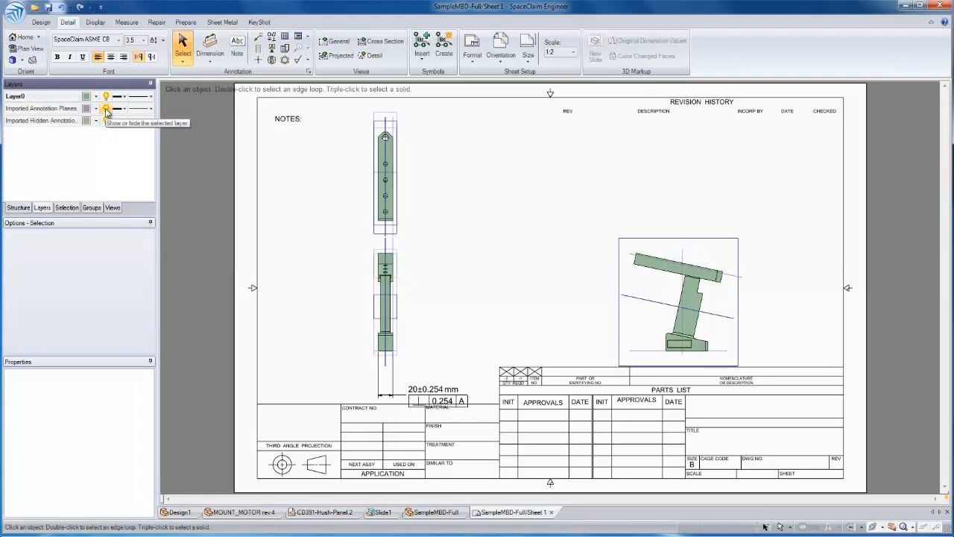
{"action": "left_click", "coordinate": [106, 108]}
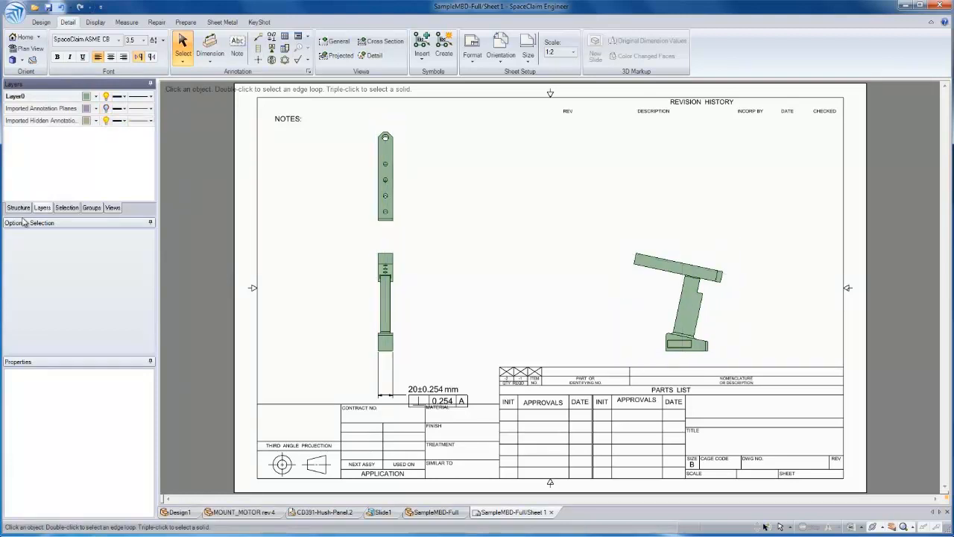
{"action": "left_click", "coordinate": [18, 208]}
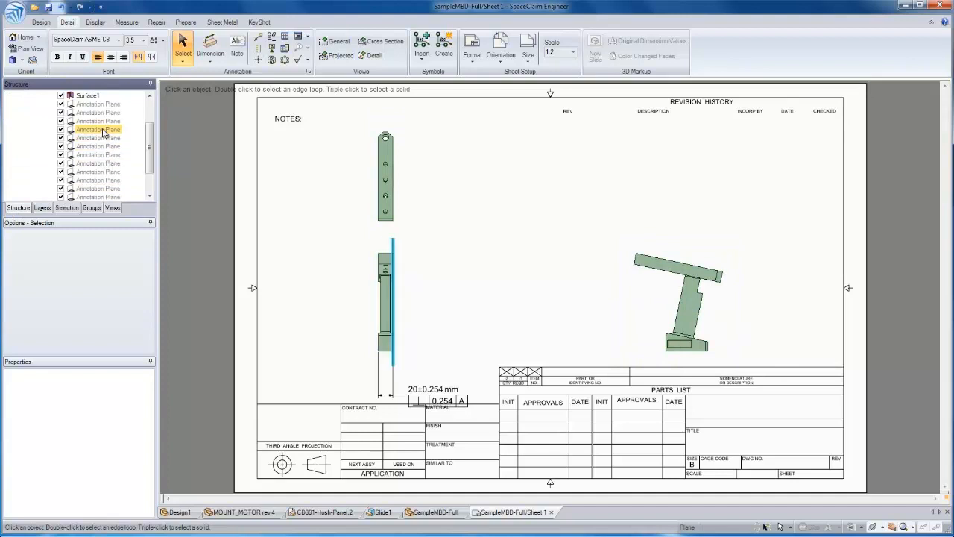
Show all dimensions of the four annotation planes directly below Surface1 in the front view, working upward one by one
{"action": "right_click", "coordinate": [103, 130]}
{"action": "left_click", "coordinate": [139, 173]}
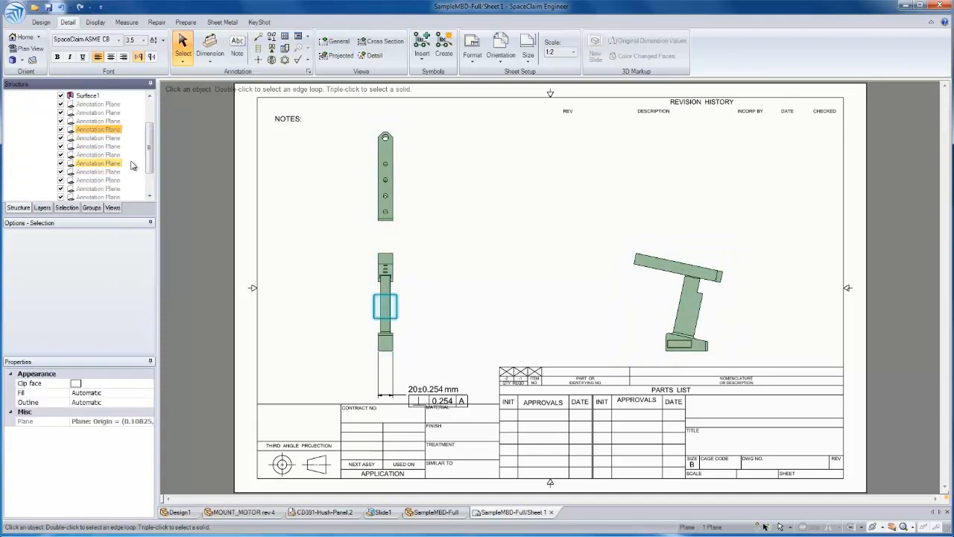
{"action": "right_click", "coordinate": [112, 122]}
{"action": "left_click", "coordinate": [142, 162]}
{"action": "right_click", "coordinate": [112, 112]}
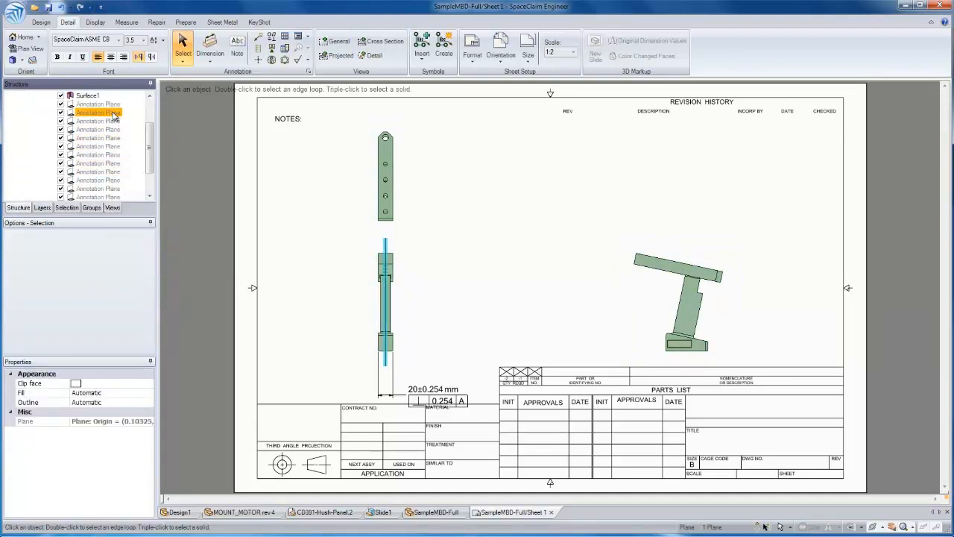
{"action": "left_click", "coordinate": [155, 158]}
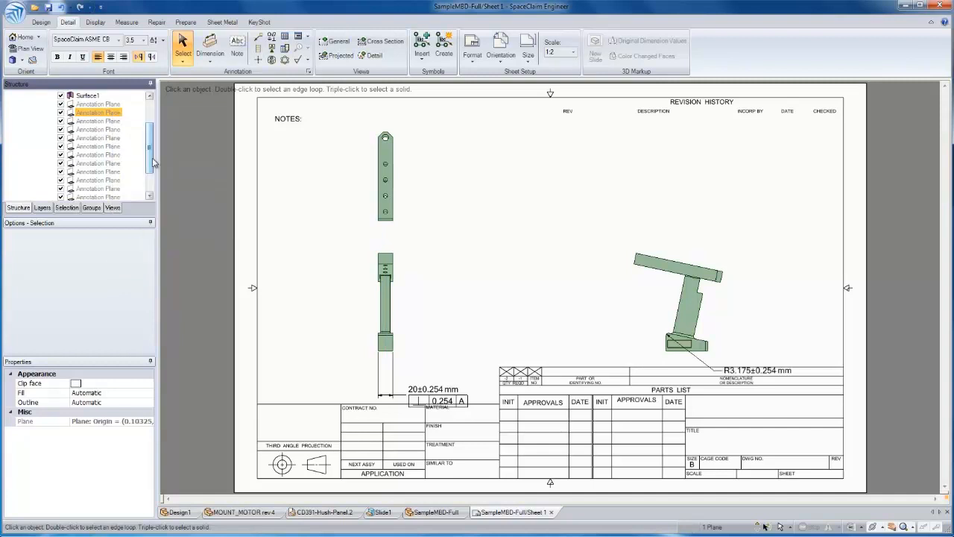
{"action": "right_click", "coordinate": [111, 103]}
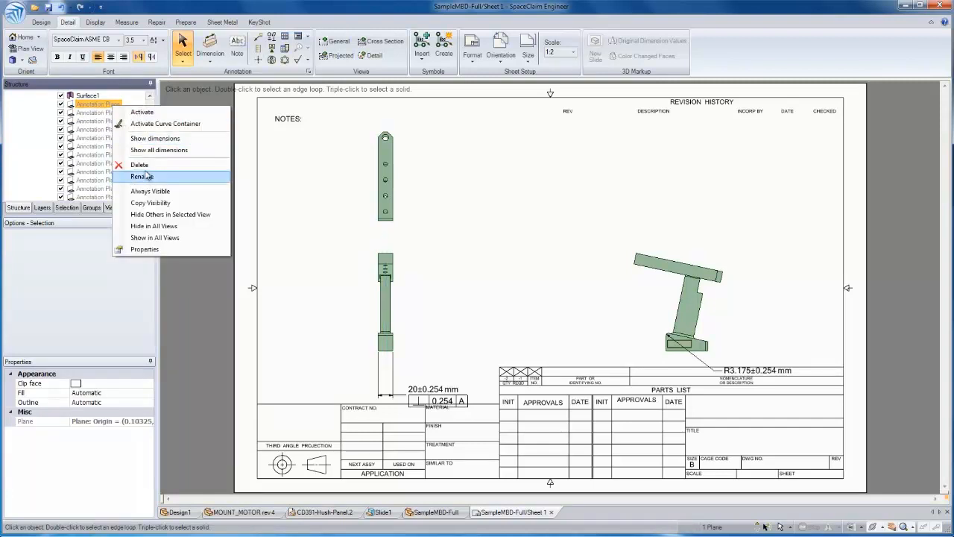
{"action": "left_click", "coordinate": [149, 151]}
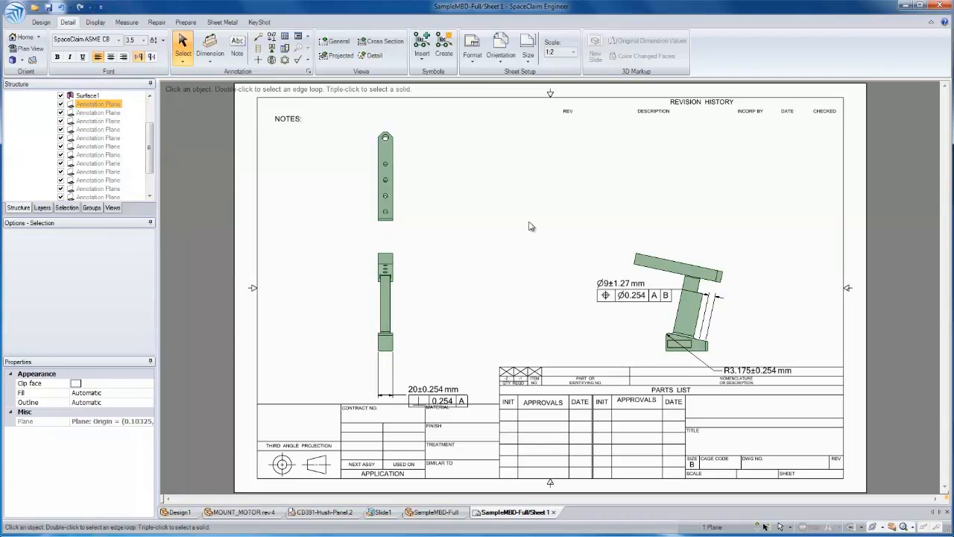
{"action": "left_click", "coordinate": [530, 226]}
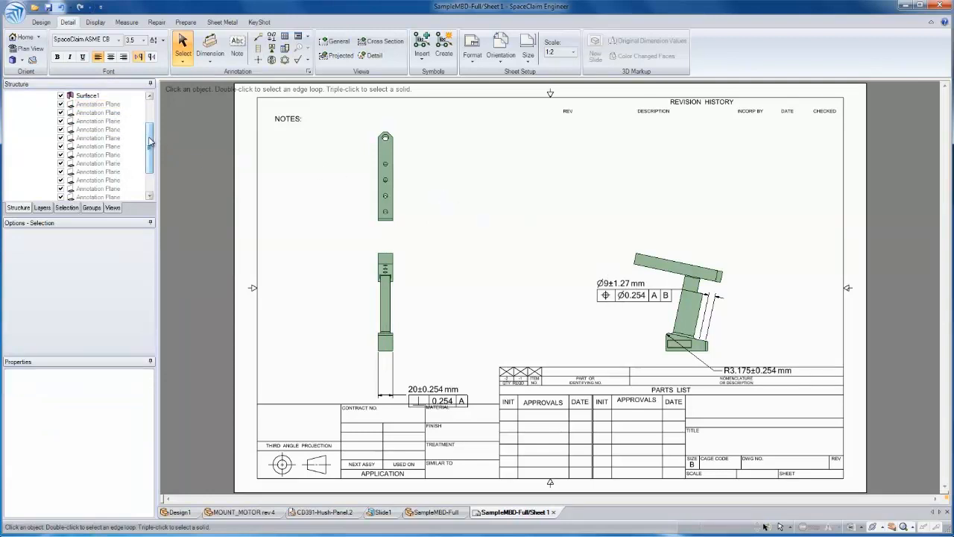
{"action": "left_click_drag", "start_coordinate": [150, 142], "coordinate": [150, 159]}
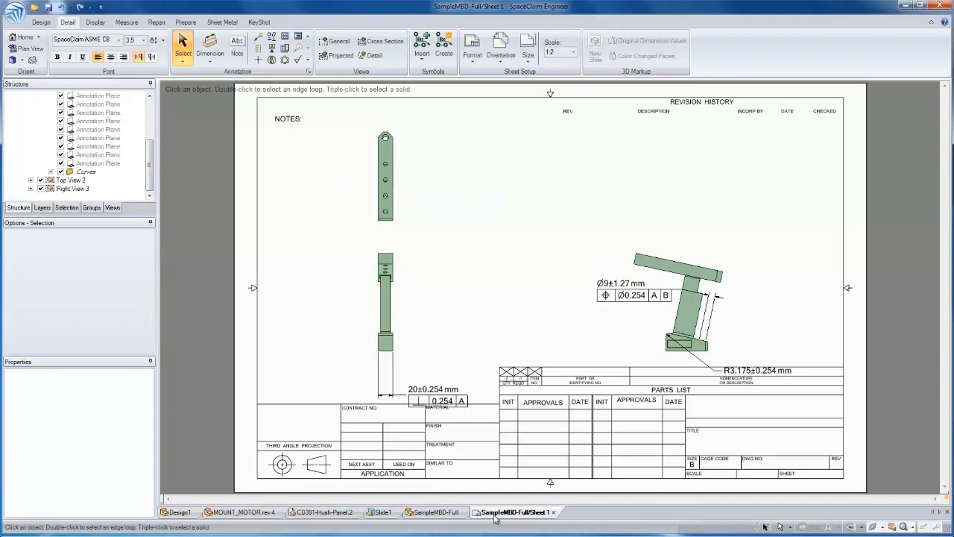
Return to the SampleMBD-Full design and open Cylinder_Heads_Complete.CATPart from the CATIA folder as a new design
{"action": "left_click", "coordinate": [450, 514]}
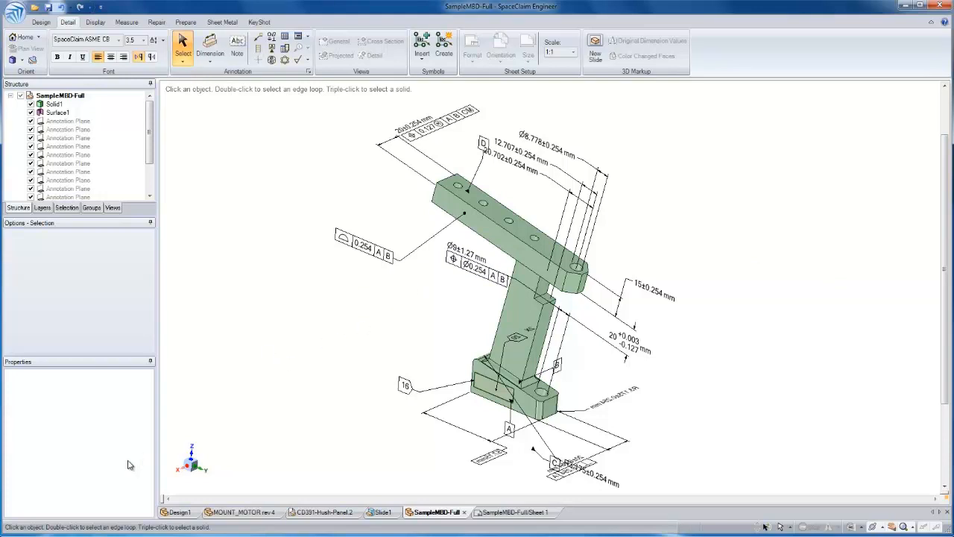
{"action": "left_click", "coordinate": [70, 534]}
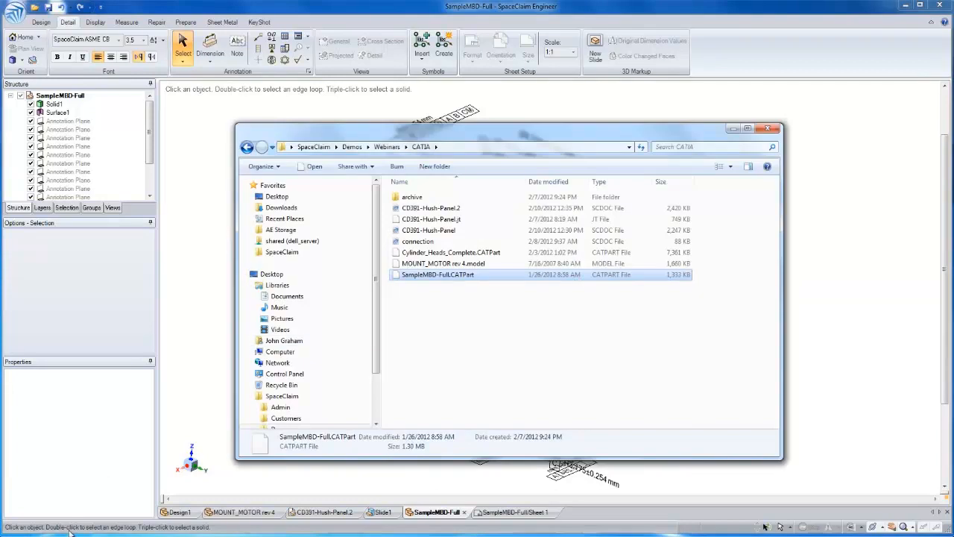
{"action": "left_click", "coordinate": [442, 253]}
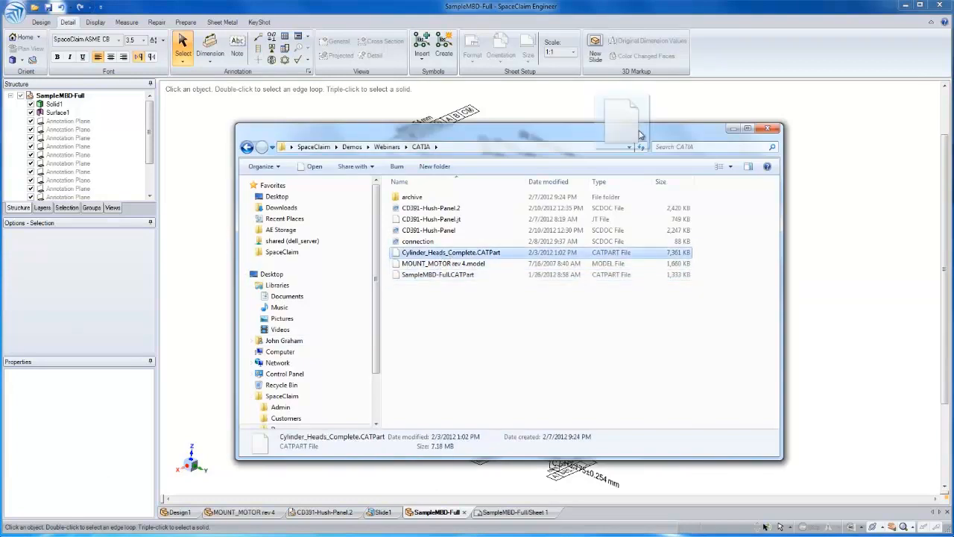
{"action": "left_click_drag", "start_coordinate": [734, 67], "coordinate": [732, 66]}
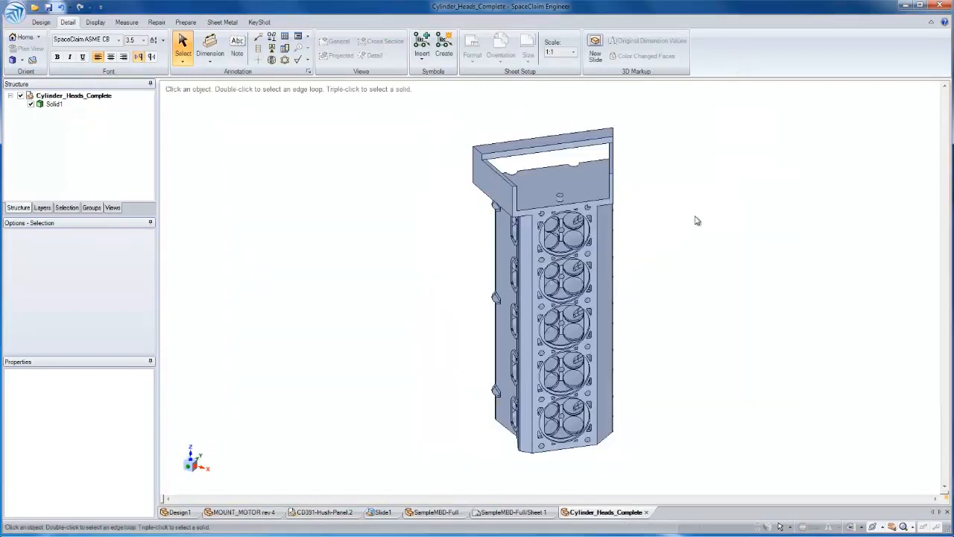
Start a Volume Extract on the cylinder head and select its upper rim face and the wall facing the open end chamber
{"action": "right_click_drag", "start_coordinate": [704, 271], "coordinate": [705, 222]}
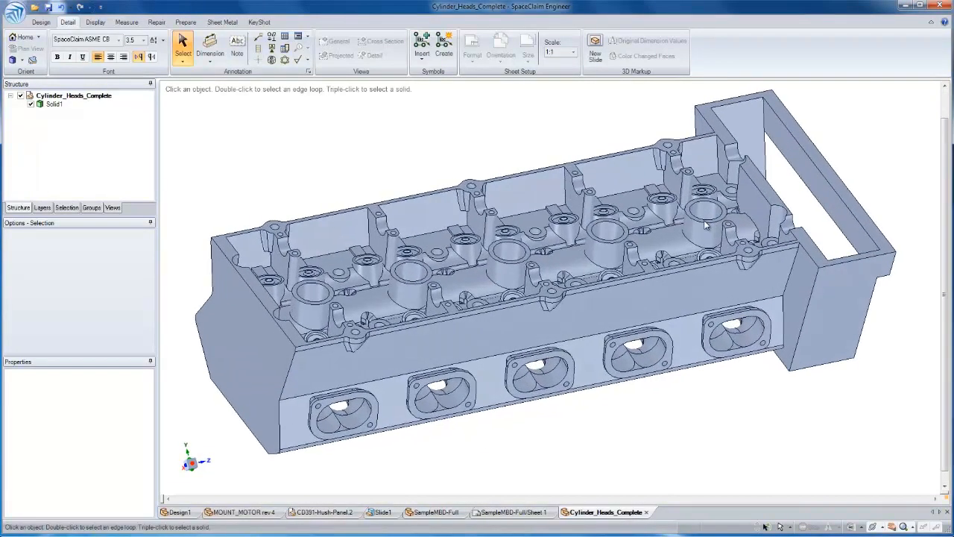
{"action": "left_click", "coordinate": [186, 23]}
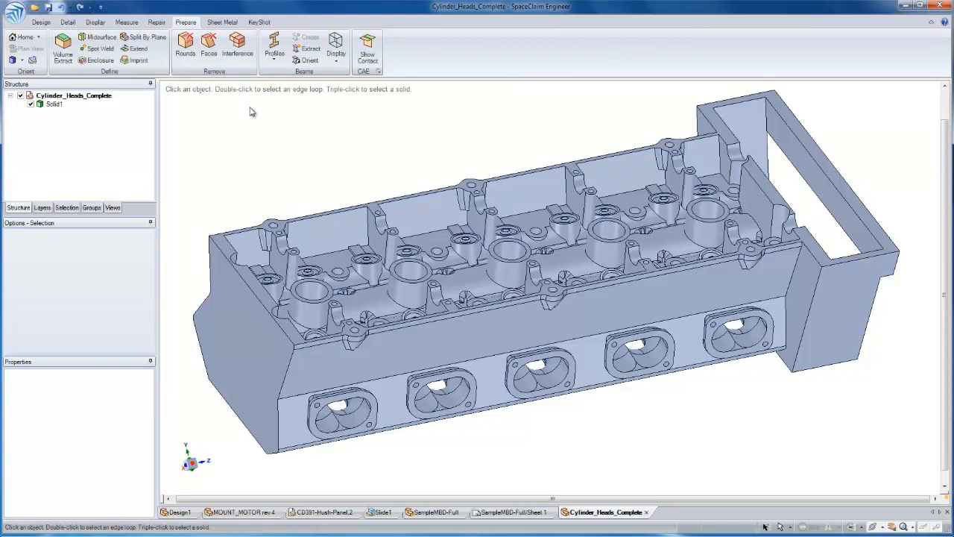
{"action": "left_click", "coordinate": [63, 49]}
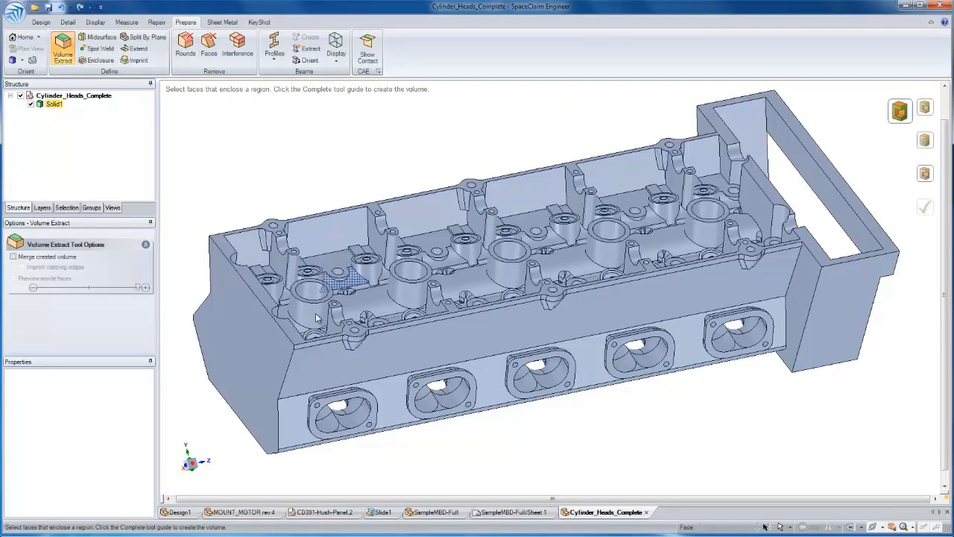
{"action": "left_click", "coordinate": [780, 257]}
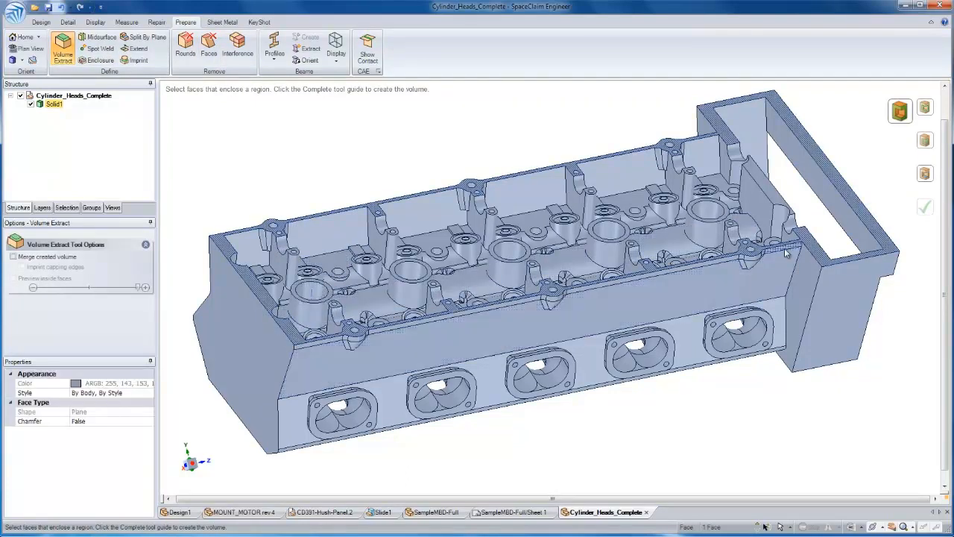
{"action": "left_click", "coordinate": [769, 207], "text": "ctrl"}
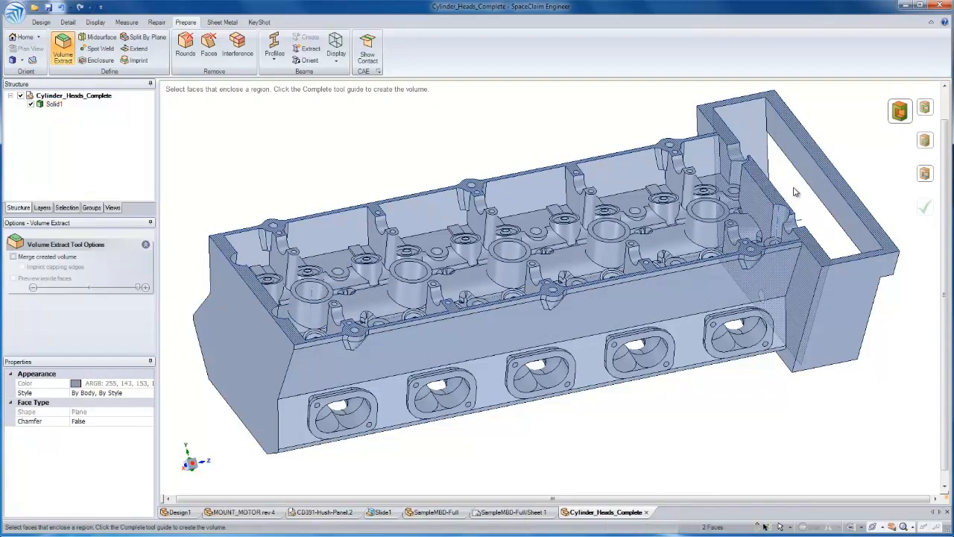
Add the five port flange faces along the front side of the cylinder head to the Volume Extract selection
{"action": "scroll", "coordinate": [777, 323], "scroll_direction": "up", "scroll_amount": 4}
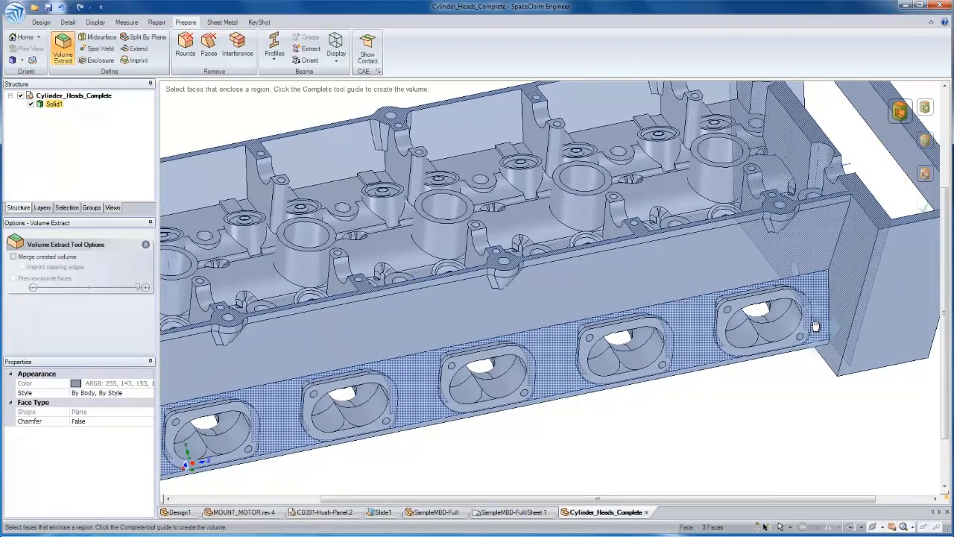
{"action": "left_click", "coordinate": [810, 316], "text": "ctrl"}
{"action": "left_click", "coordinate": [673, 330], "text": "ctrl"}
{"action": "left_click", "coordinate": [532, 361], "text": "ctrl"}
{"action": "left_click", "coordinate": [394, 384], "text": "ctrl"}
{"action": "left_click", "coordinate": [256, 413], "text": "ctrl"}
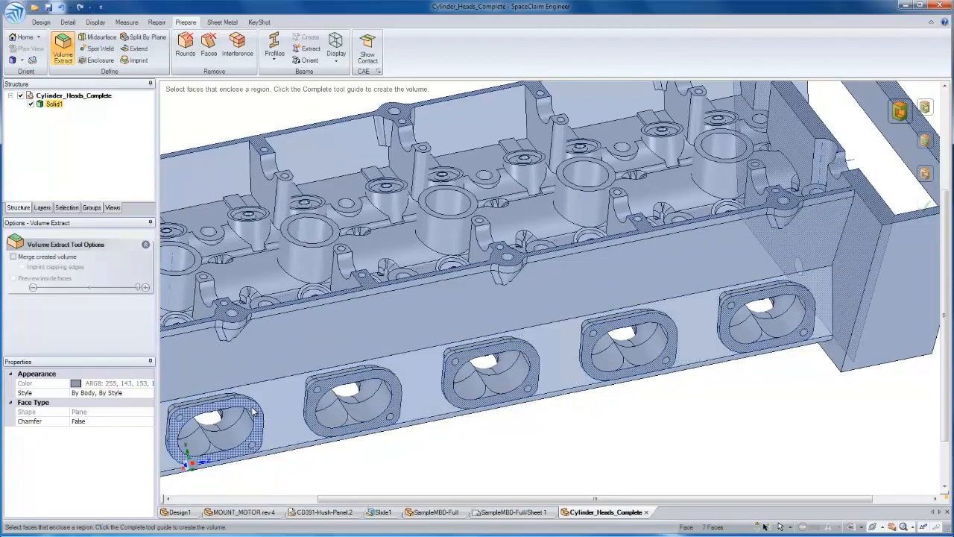
Add the port flange faces on the opposite side and the bottom face of the cylinder head to the enclosing faces
{"action": "middle_click_drag", "start_coordinate": [399, 375], "coordinate": [594, 368]}
{"action": "left_click", "coordinate": [594, 368], "text": "ctrl"}
{"action": "left_click", "coordinate": [510, 391], "text": "ctrl"}
{"action": "left_click", "coordinate": [384, 305], "text": "ctrl"}
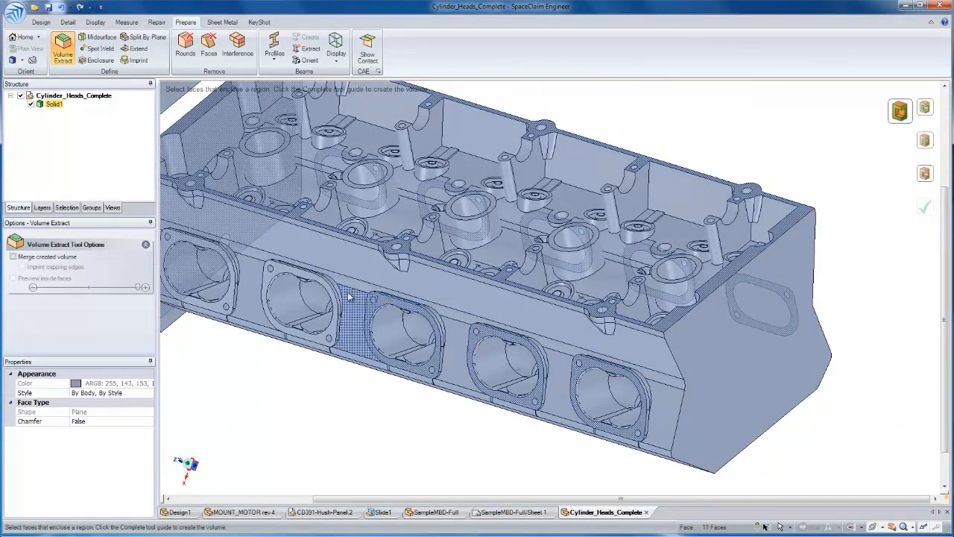
{"action": "left_click", "coordinate": [343, 254], "text": "ctrl"}
{"action": "middle_click_drag", "start_coordinate": [343, 253], "coordinate": [416, 277]}
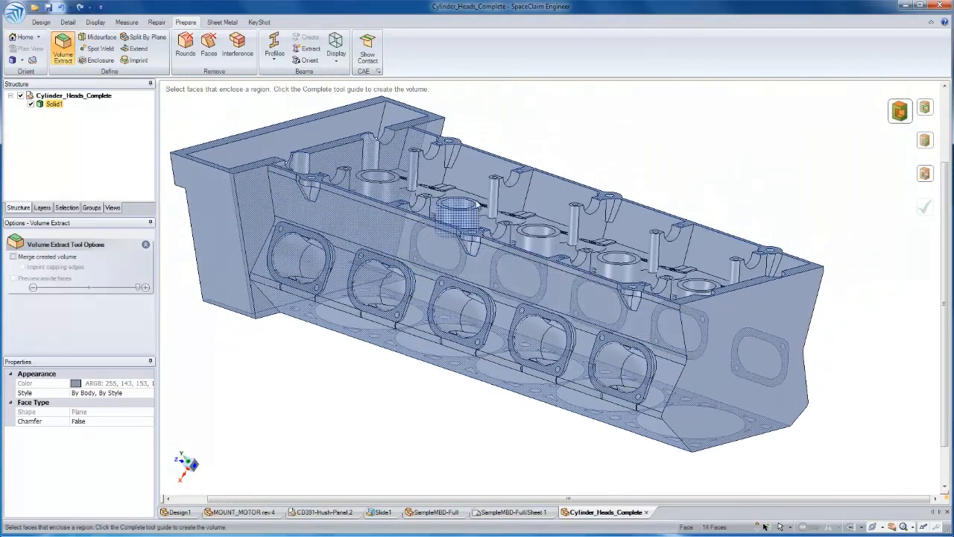
Pick an inner cavity wall as the inside face, enable Preview inside faces and complete the volume extraction
{"action": "left_click", "coordinate": [476, 195], "text": "ctrl+shift"}
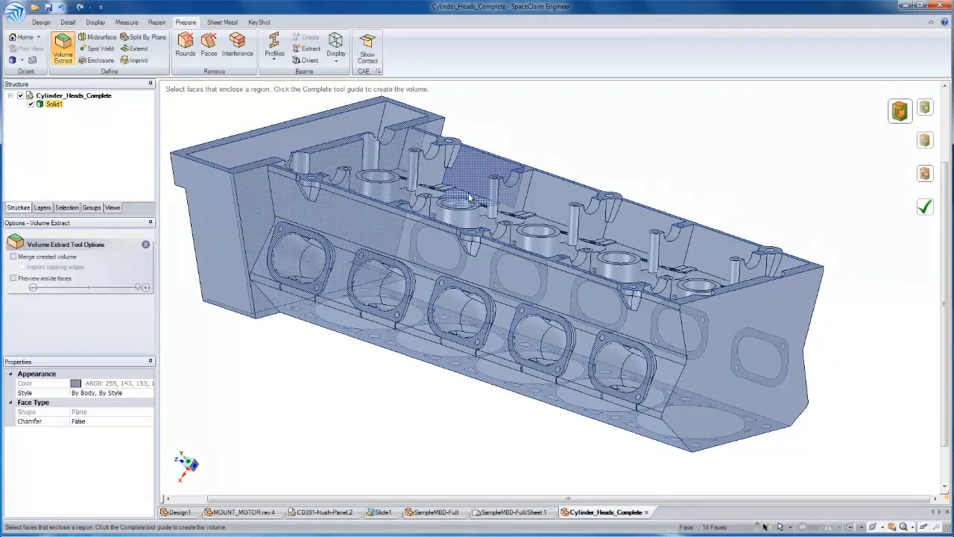
{"action": "left_click", "coordinate": [13, 279]}
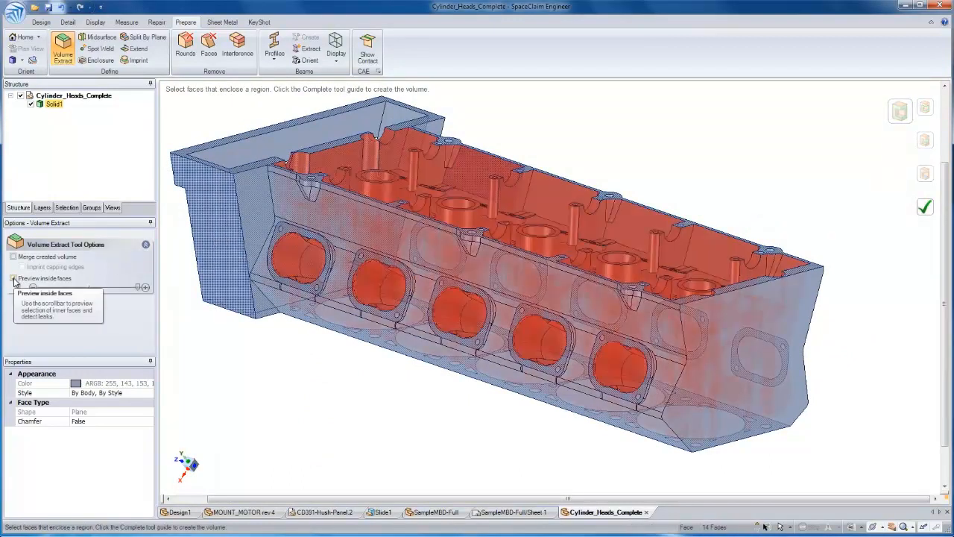
{"action": "middle_click_drag", "start_coordinate": [664, 173], "coordinate": [667, 178]}
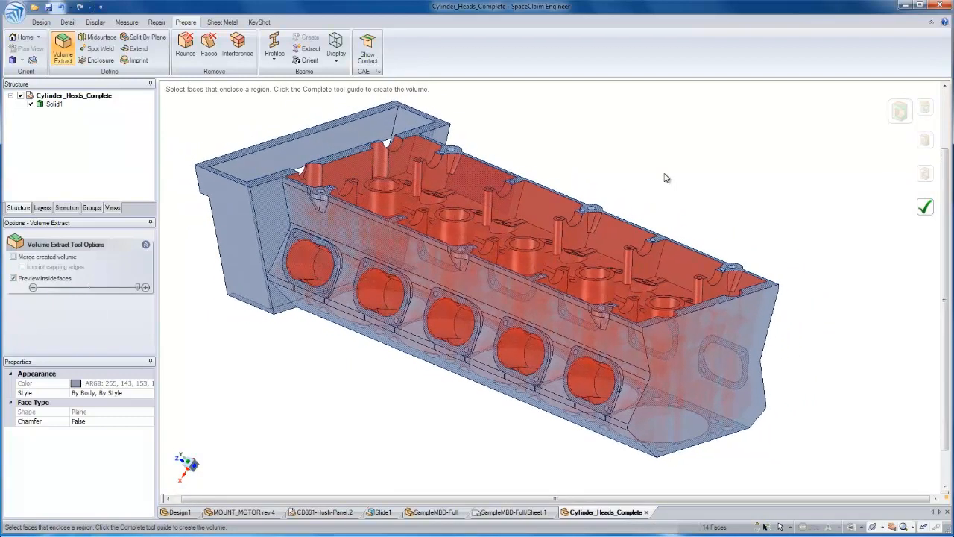
{"action": "left_click", "coordinate": [924, 207]}
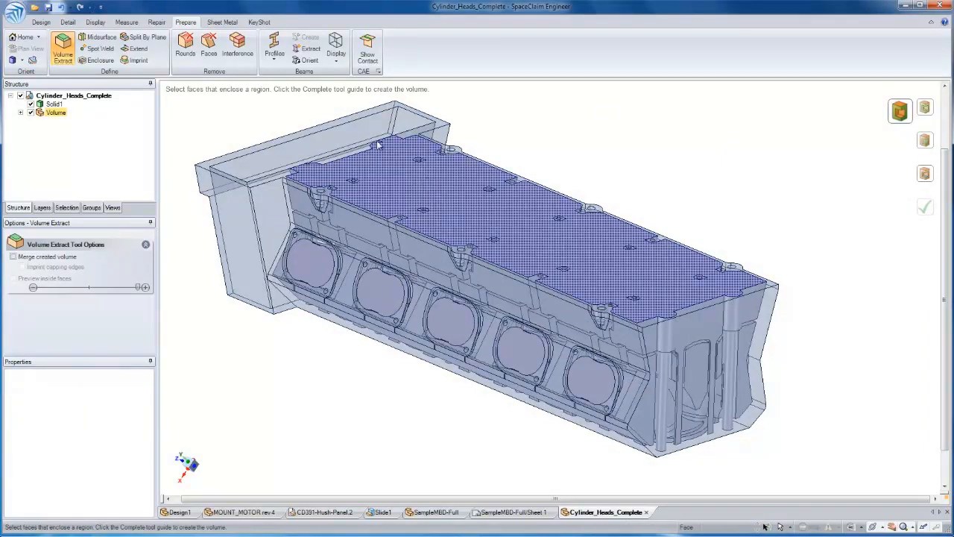
Hide the cylinder head's Solid1 to inspect the extracted volume from several sides, and undo the hiding
{"action": "left_click", "coordinate": [31, 104]}
{"action": "middle_click_drag", "start_coordinate": [689, 169], "coordinate": [728, 246]}
{"action": "key", "text": "Escape"}
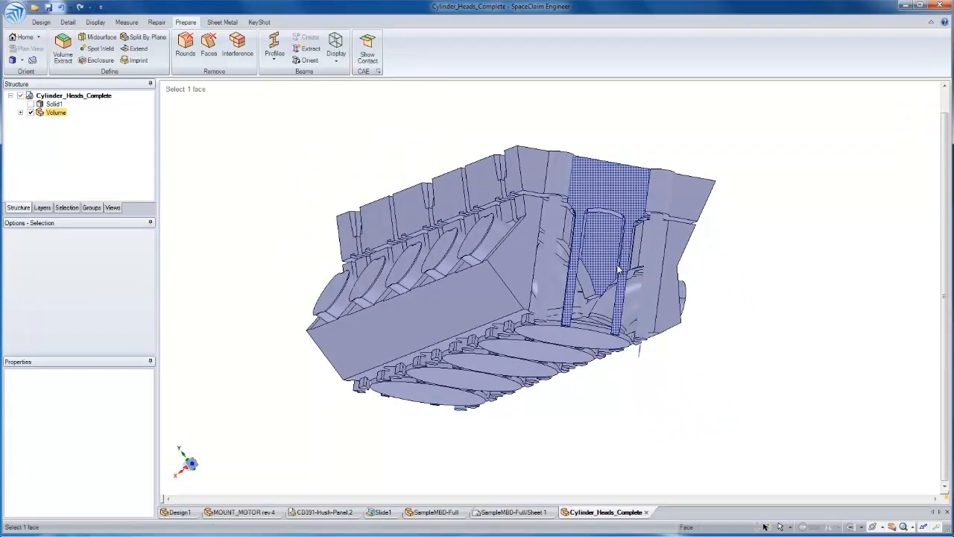
{"action": "middle_click_drag", "start_coordinate": [560, 236], "coordinate": [534, 284]}
{"action": "key", "text": "h"}
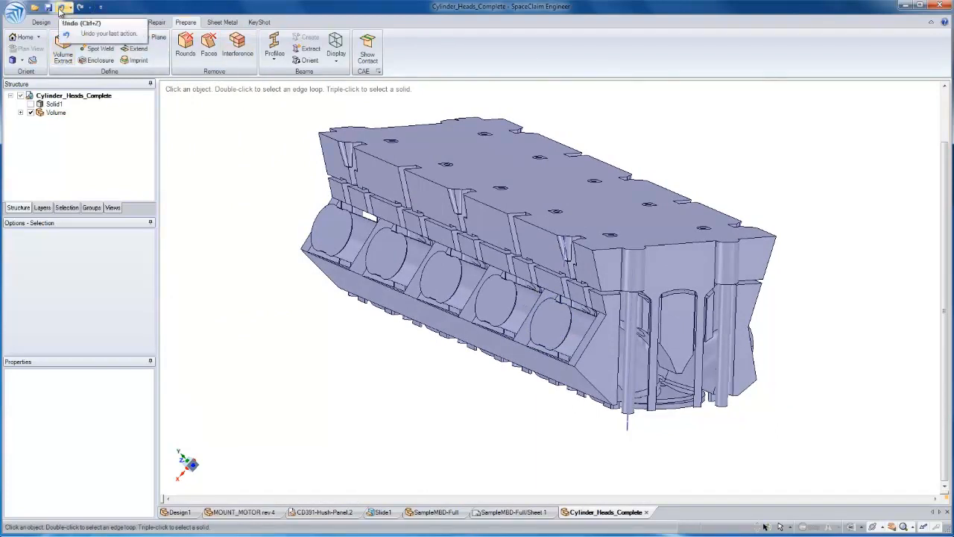
{"action": "left_click", "coordinate": [60, 9]}
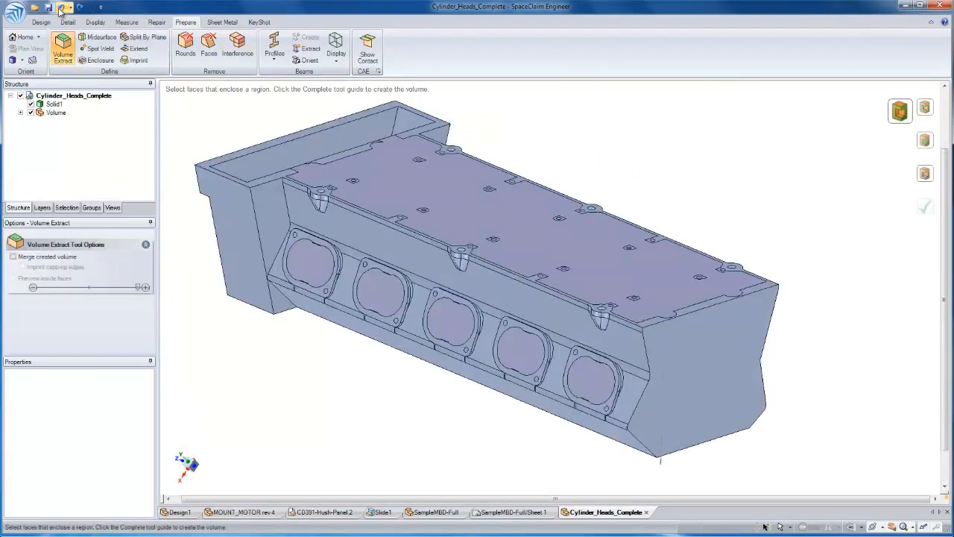
Undo the volume extraction and complete it again with Merge created volume enabled
{"action": "left_click", "coordinate": [59, 9]}
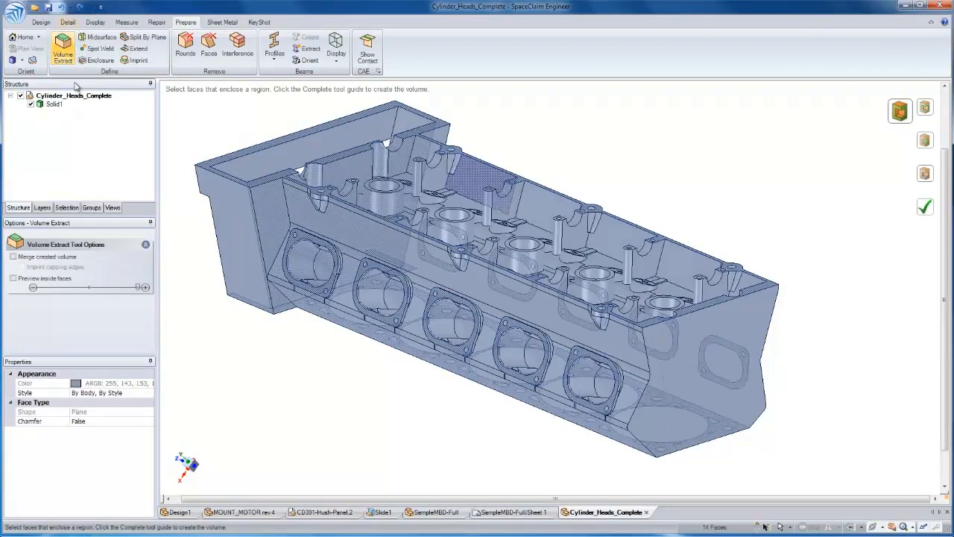
{"action": "left_click", "coordinate": [13, 256]}
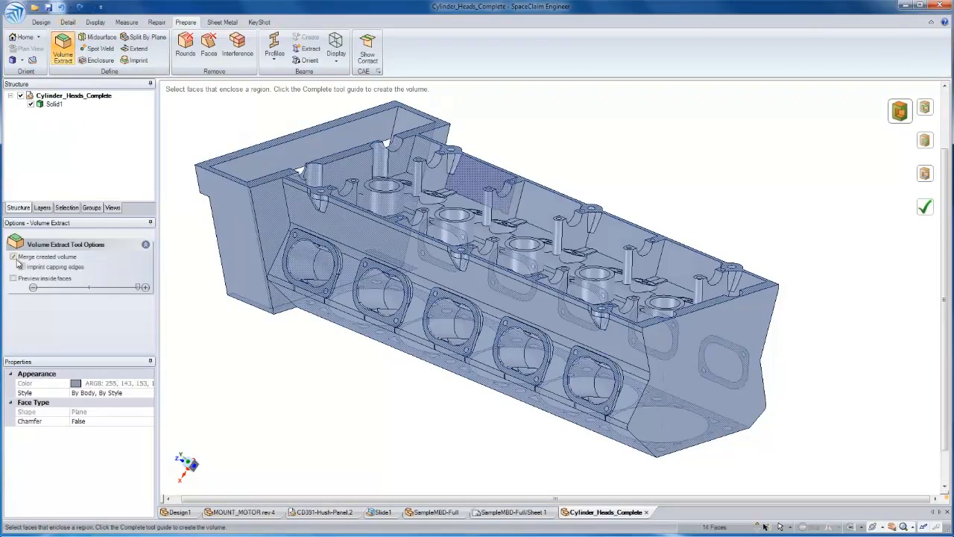
{"action": "left_click", "coordinate": [924, 206]}
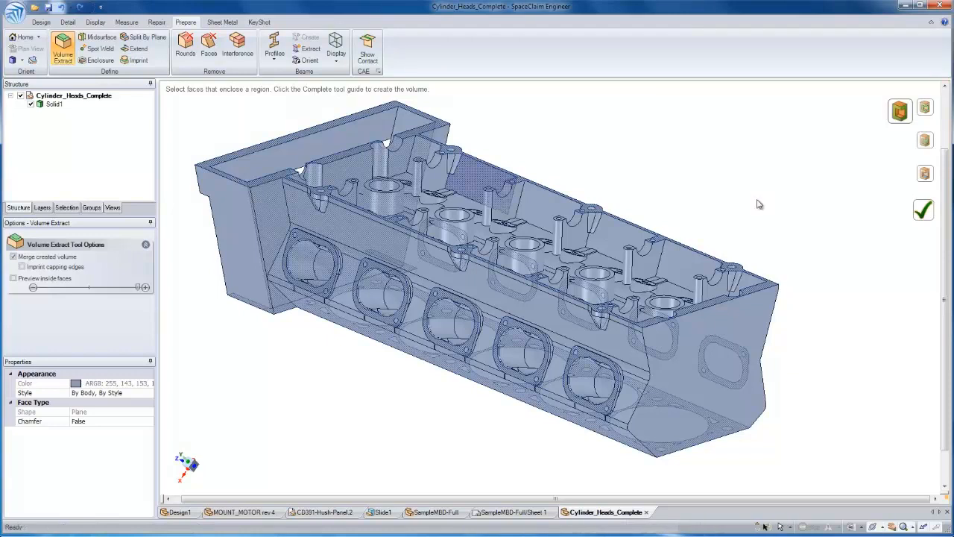
Hide Solid1 and open a section view on the flat end face of the merged volume
{"action": "left_click", "coordinate": [35, 106]}
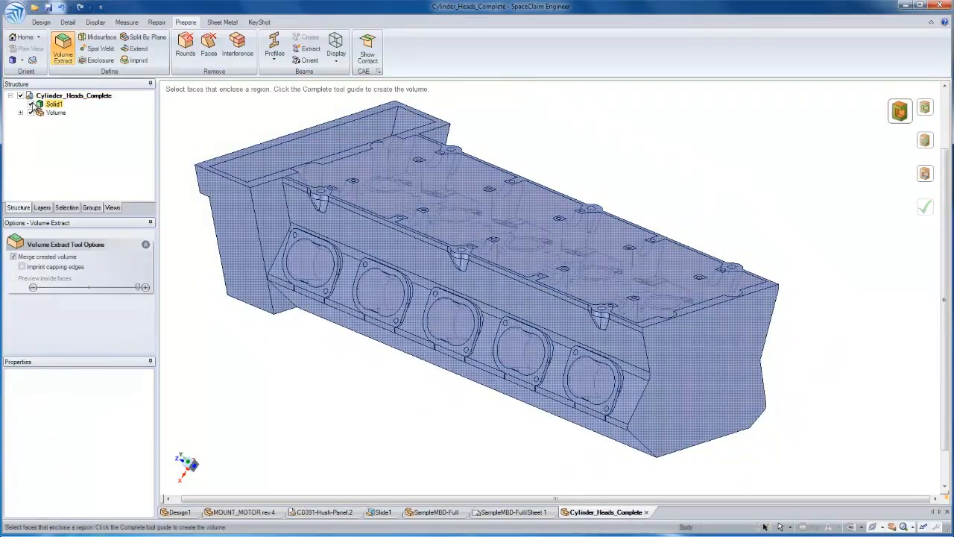
{"action": "left_click", "coordinate": [31, 105]}
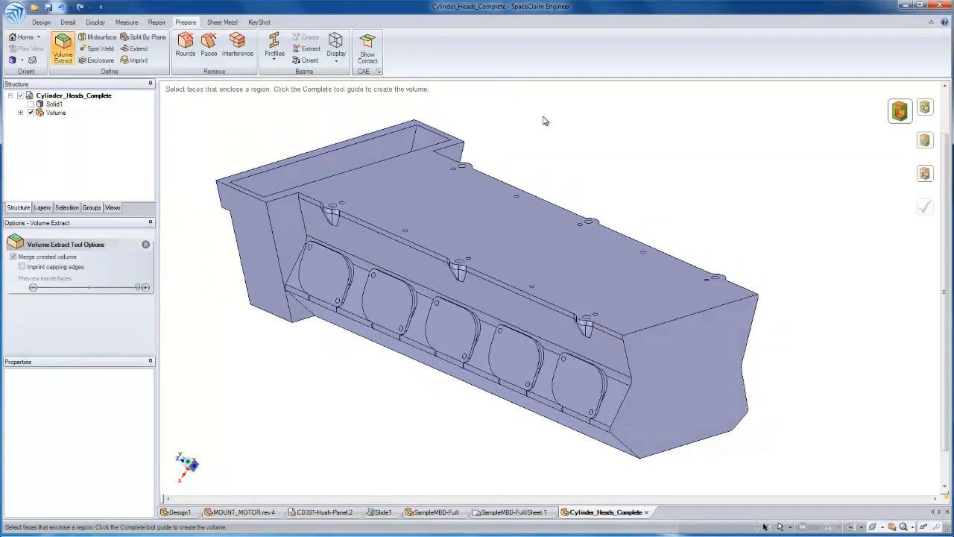
{"action": "left_click", "coordinate": [719, 307]}
{"action": "key", "text": "Escape"}
{"action": "key", "text": "Escape"}
{"action": "left_click", "coordinate": [728, 289]}
{"action": "key", "text": "x"}
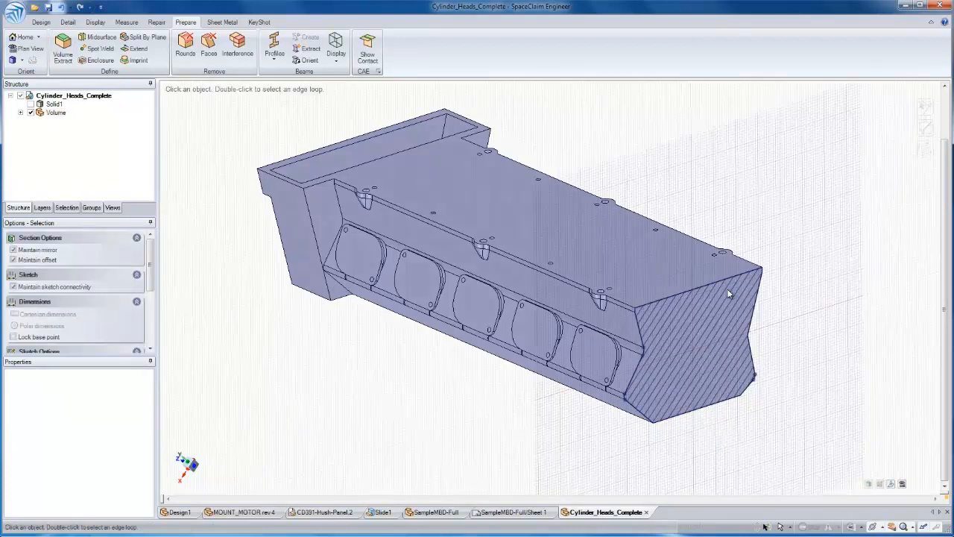
Move the section grid inward along the length of the merged volume to inspect its interior, and return to 3D mode
{"action": "left_click", "coordinate": [892, 484]}
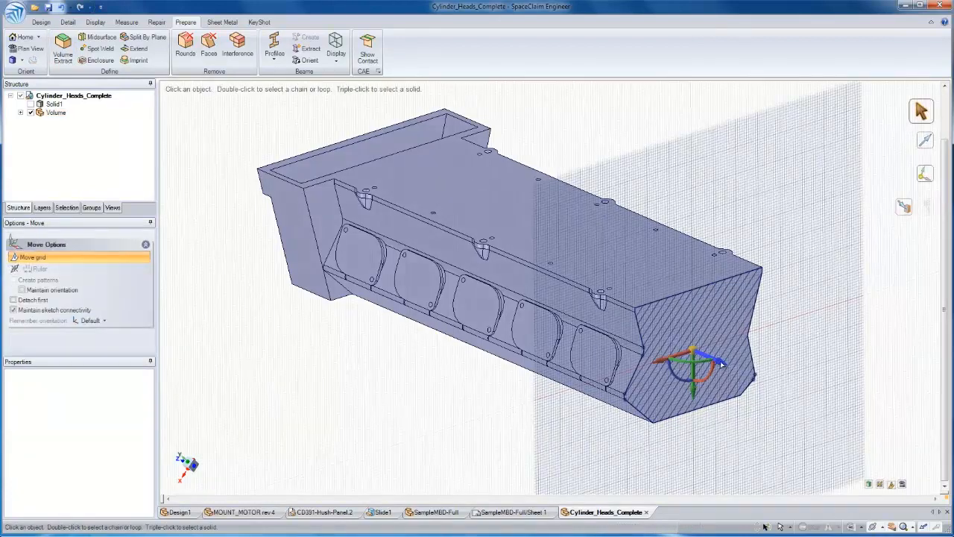
{"action": "mouse_move", "coordinate": [722, 364]}
{"action": "left_mouse_down"}
{"action": "mouse_move", "coordinate": [571, 298]}
{"action": "mouse_move", "coordinate": [536, 302]}
{"action": "mouse_move", "coordinate": [557, 288]}
{"action": "mouse_move", "coordinate": [486, 272]}
{"action": "mouse_move", "coordinate": [495, 269]}
{"action": "mouse_move", "coordinate": [392, 222]}
{"action": "mouse_move", "coordinate": [633, 358]}
{"action": "mouse_move", "coordinate": [704, 325]}
{"action": "left_mouse_up"}
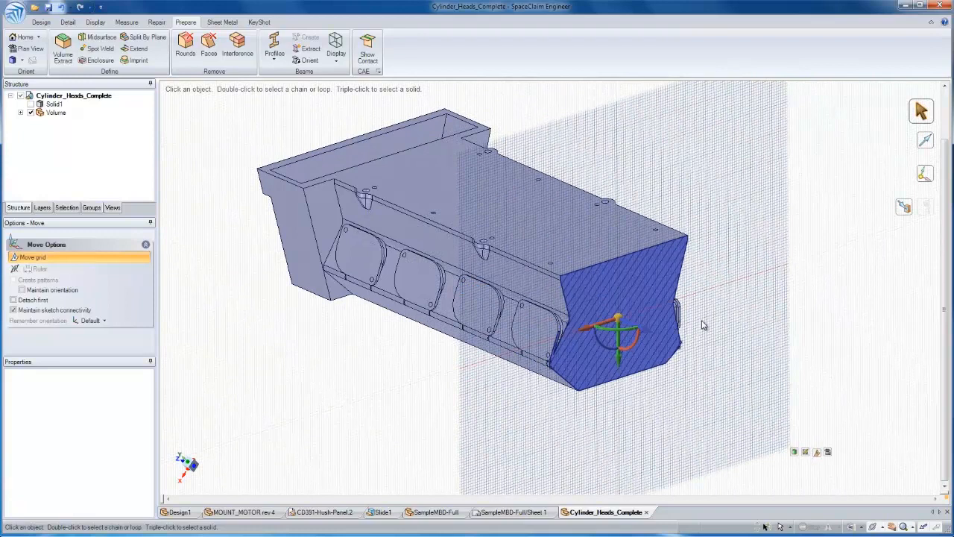
{"action": "key", "text": "Escape"}
{"action": "key", "text": "d"}
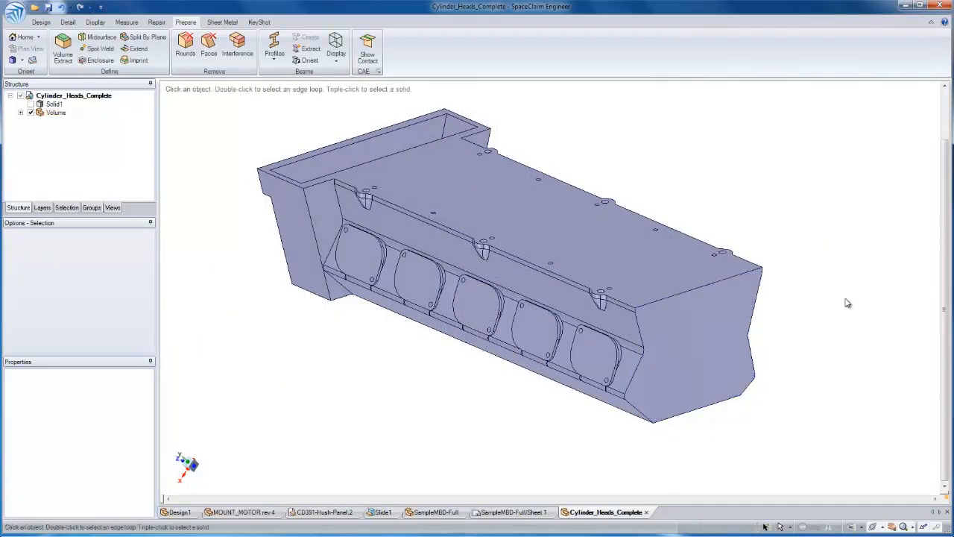